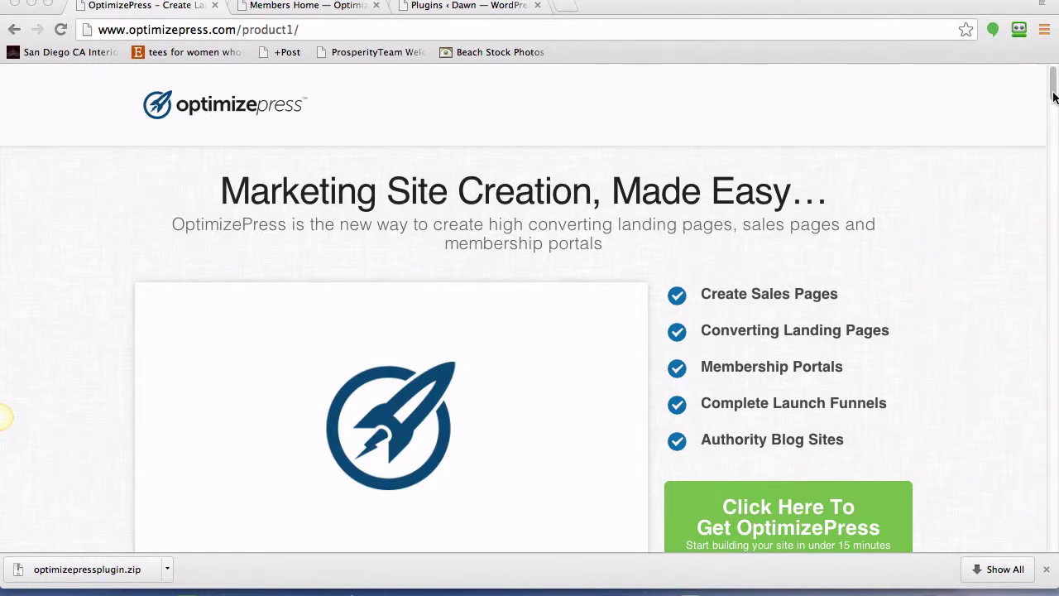
# - Scroll the OptimizePress product page down to the 'What Can You Create' features section
pyautogui.click(1053, 95)
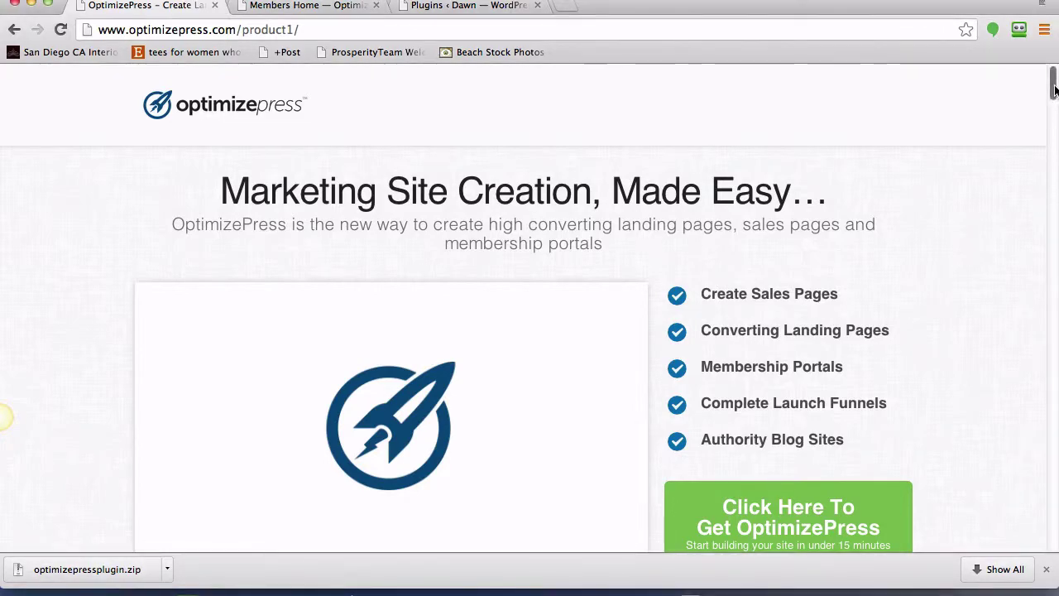
pyautogui.moveTo(1054, 95); pyautogui.dragTo(1056, 159)
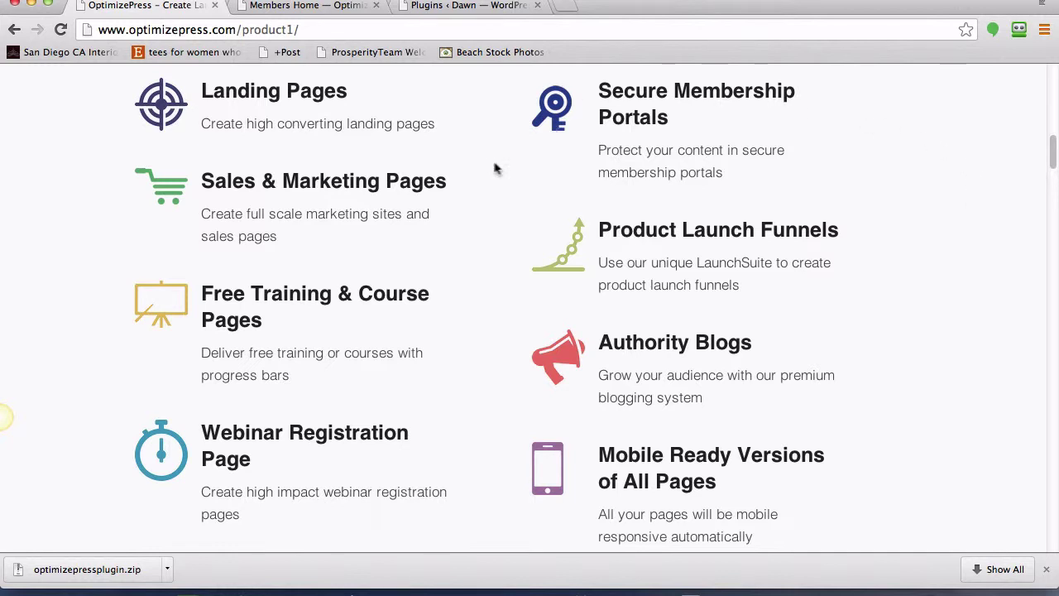
# - Browse the Members Hub downloads list, then go back to the WordPress Plugins page
pyautogui.click(314, 5)
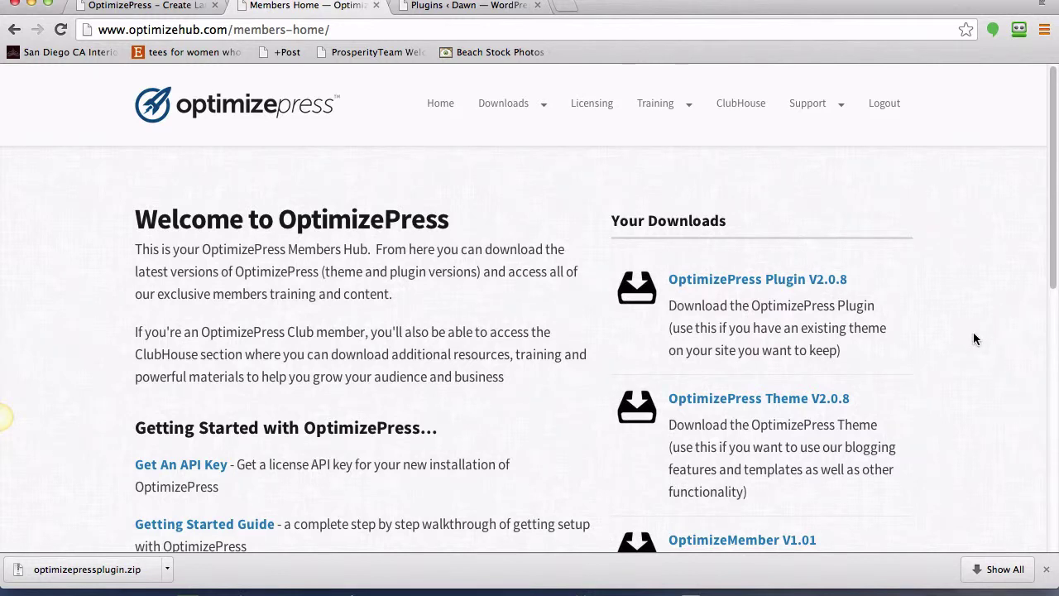
pyautogui.scroll(-2, 973, 335)
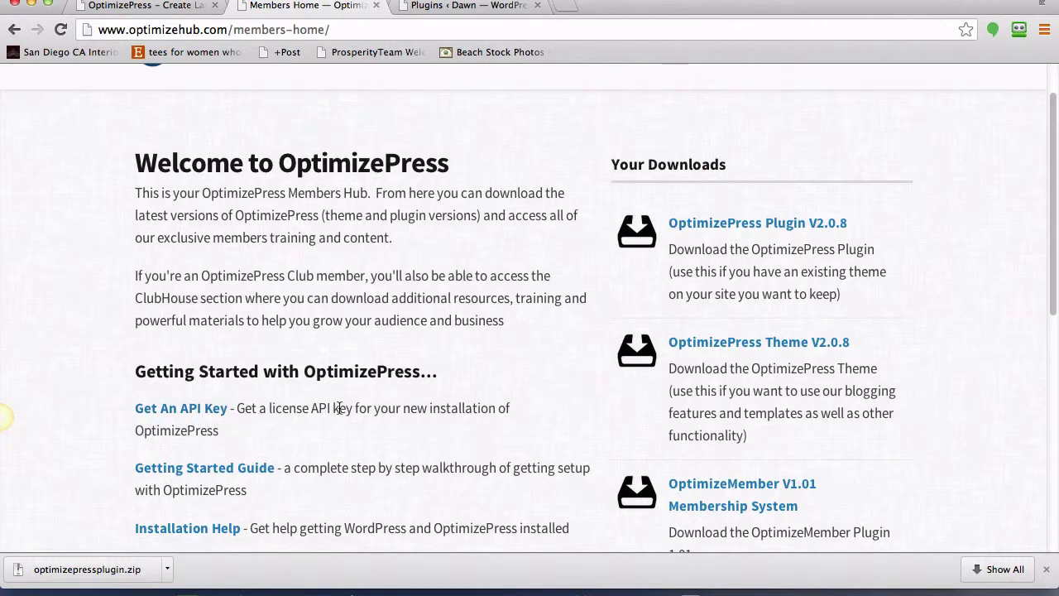
pyautogui.scroll(1, 395, 352)
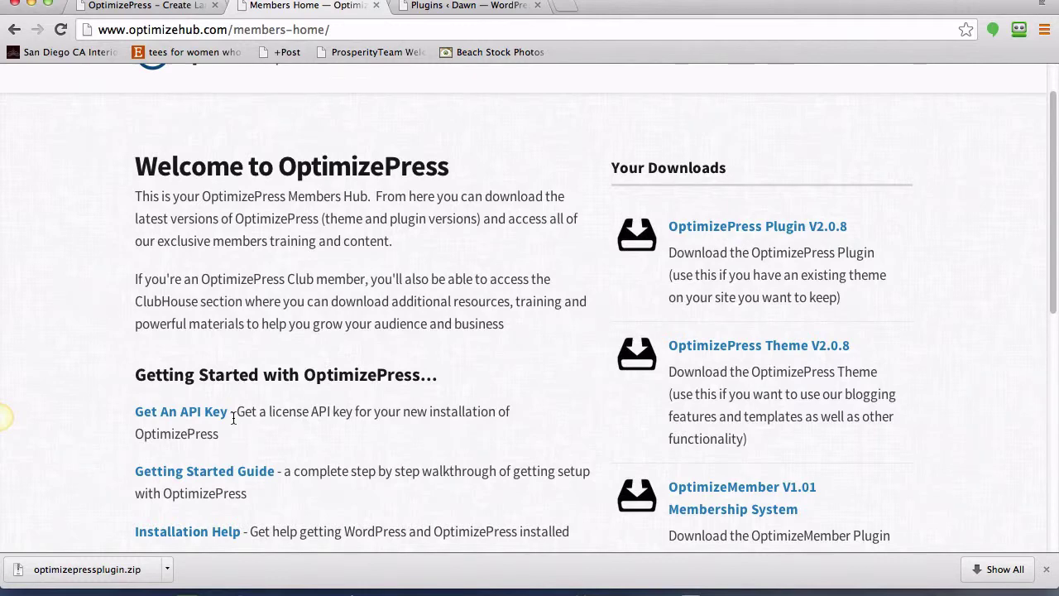
pyautogui.scroll(2, 390, 218)
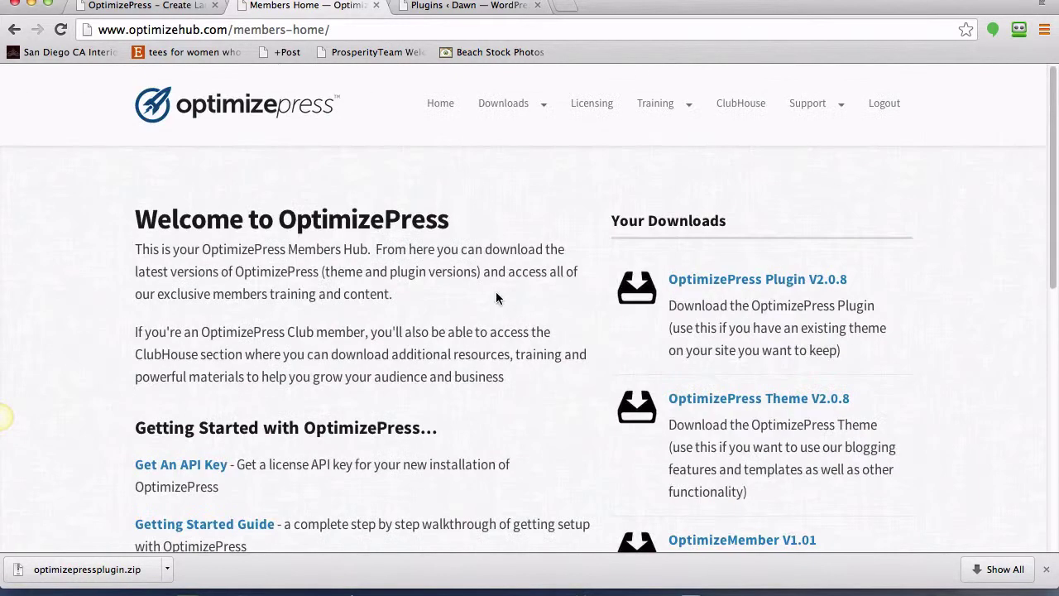
pyautogui.moveTo(539, 149)
pyautogui.click(421, 7)
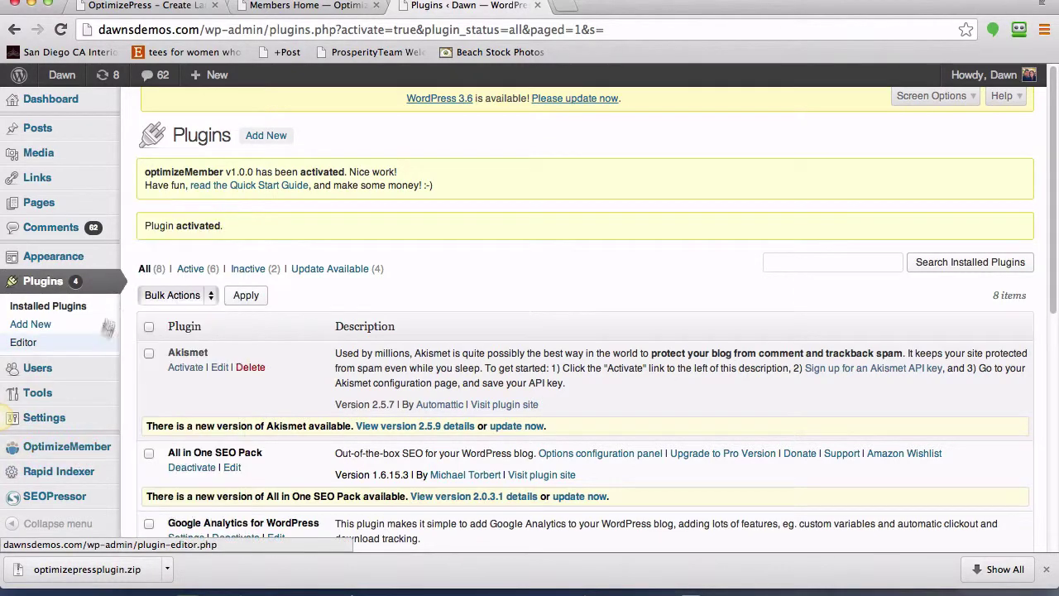
# - Go to Plugins > Add New to reach the Install Plugins page
pyautogui.moveTo(111, 454)
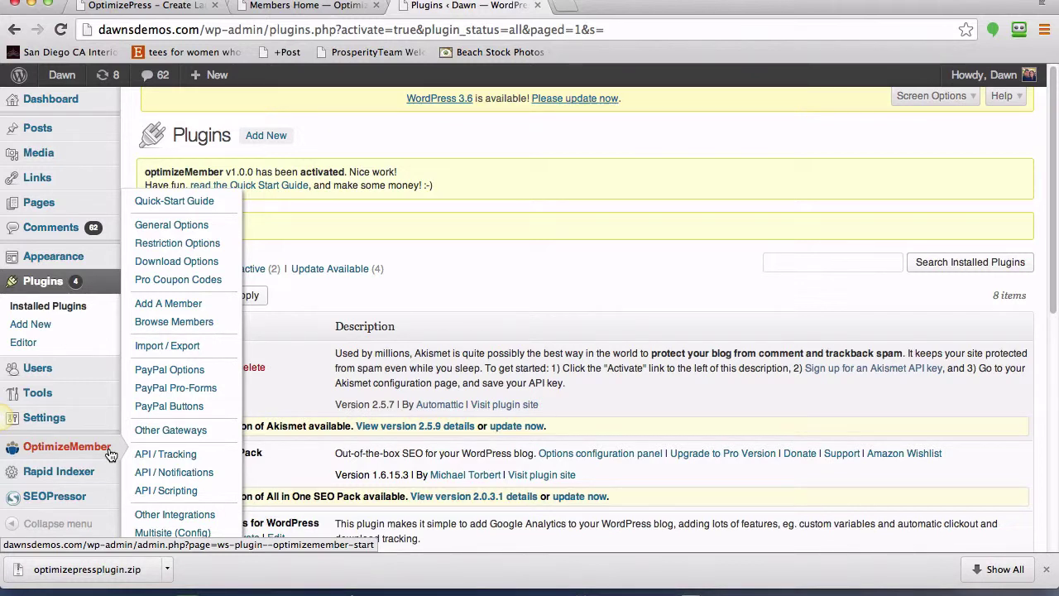
pyautogui.click(34, 329)
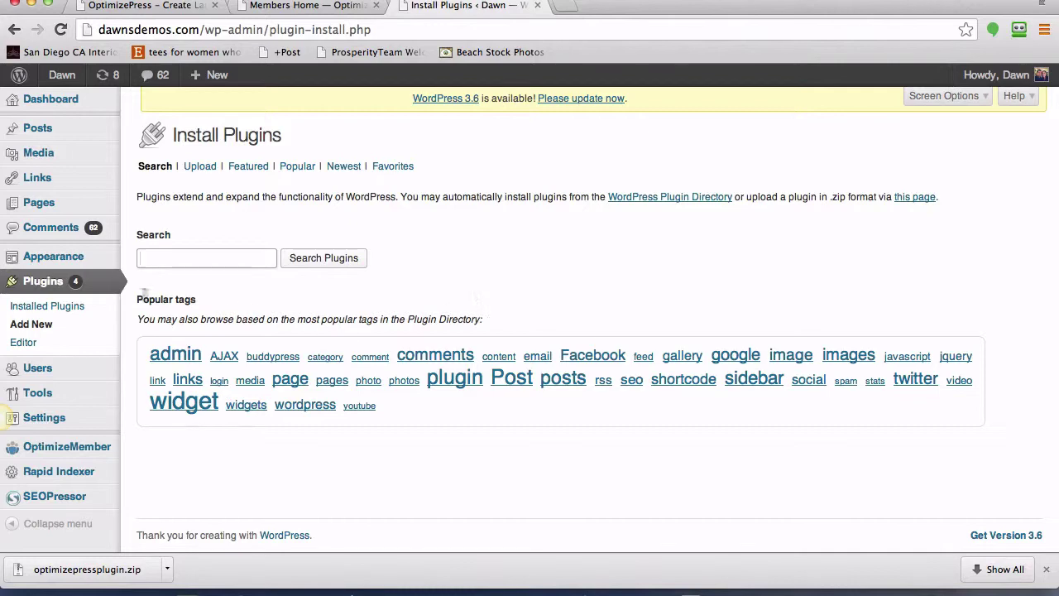
# - Upload optimizepressplugin.zip, install and activate it, then go to OptimizePress settings
pyautogui.click(198, 168)
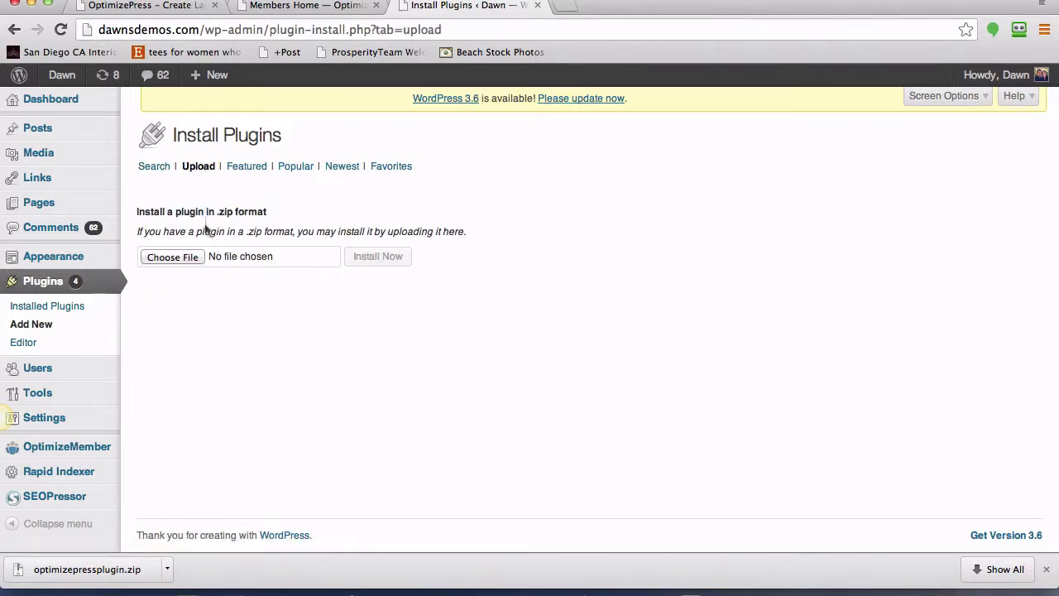
pyautogui.click(198, 256)
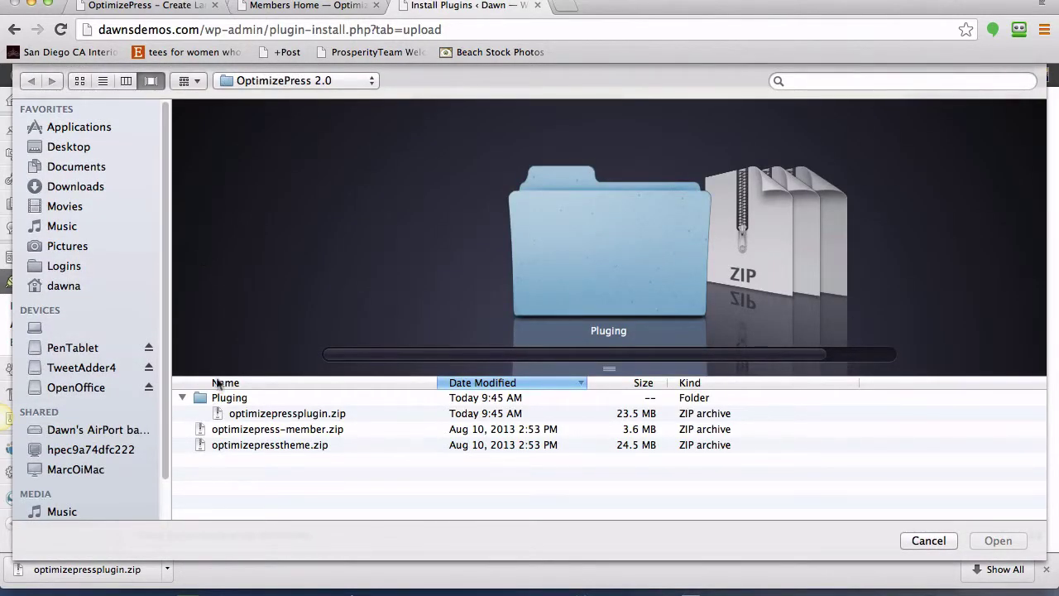
pyautogui.click(257, 417)
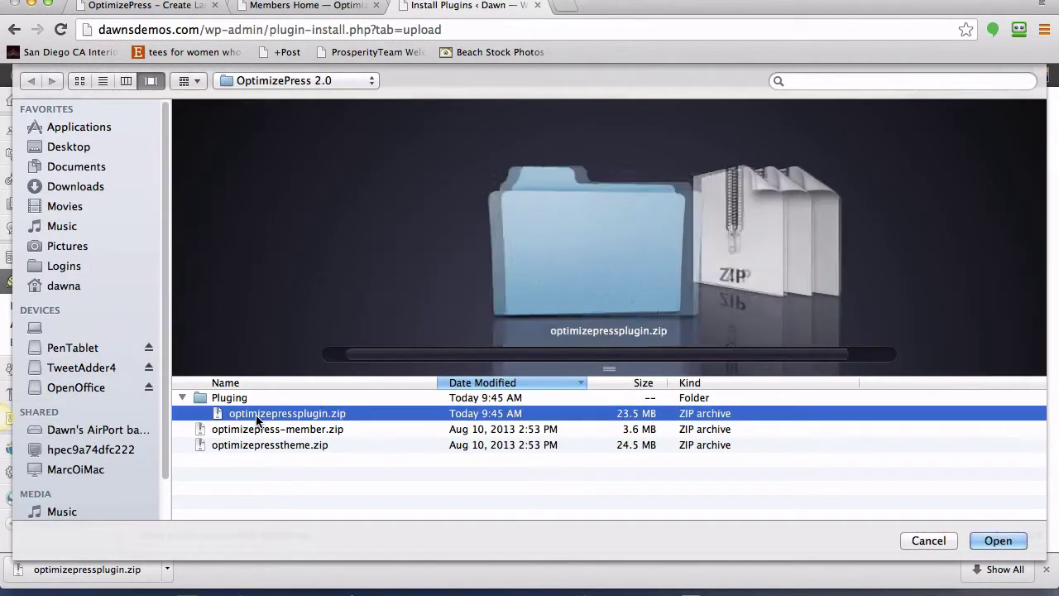
pyautogui.click(998, 541)
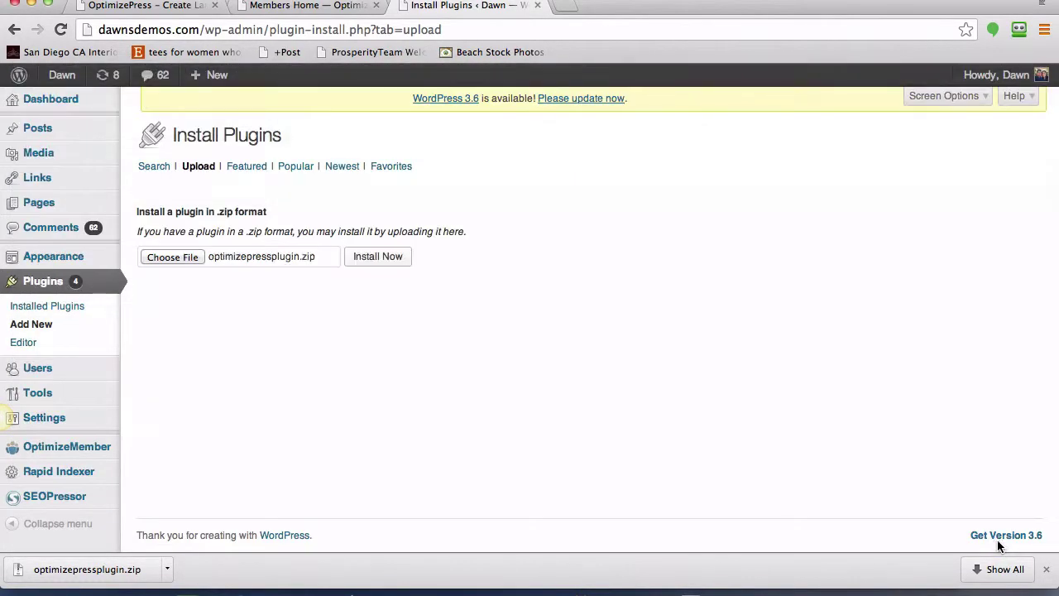
pyautogui.click(401, 261)
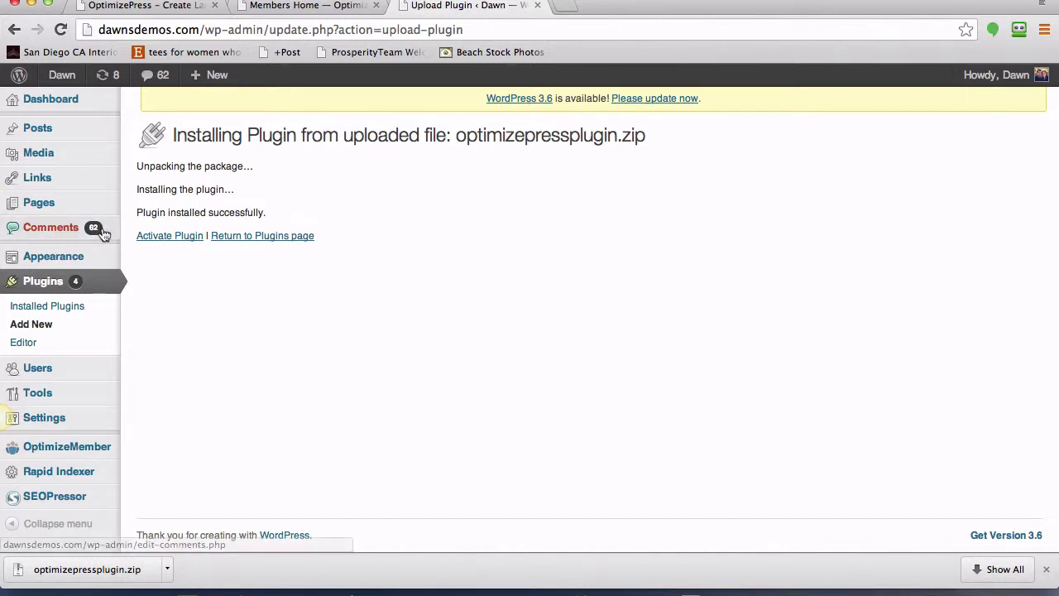
pyautogui.click(164, 240)
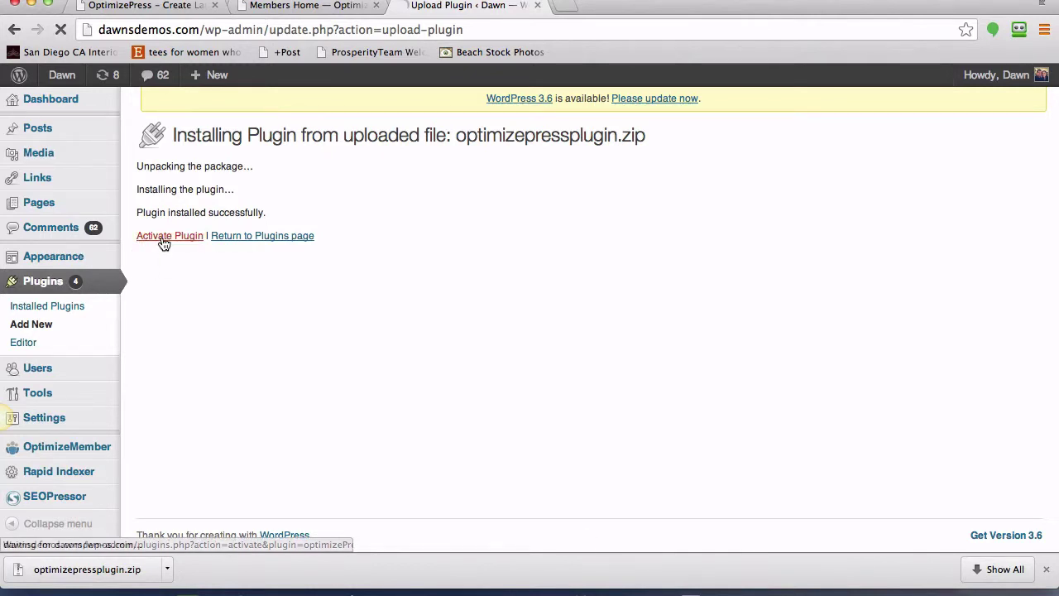
pyautogui.click(1046, 571)
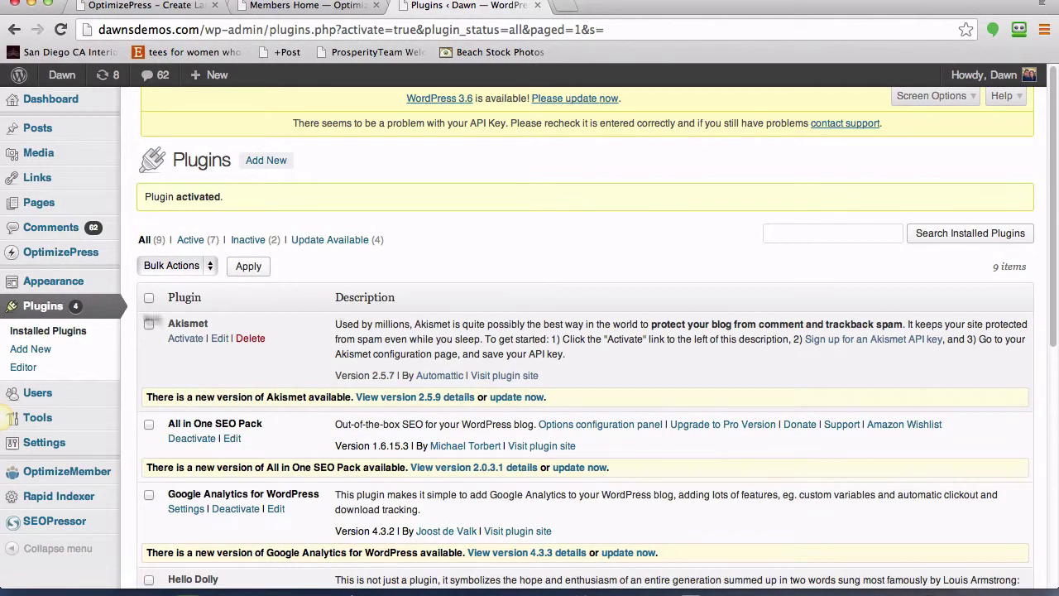
pyautogui.click(52, 254)
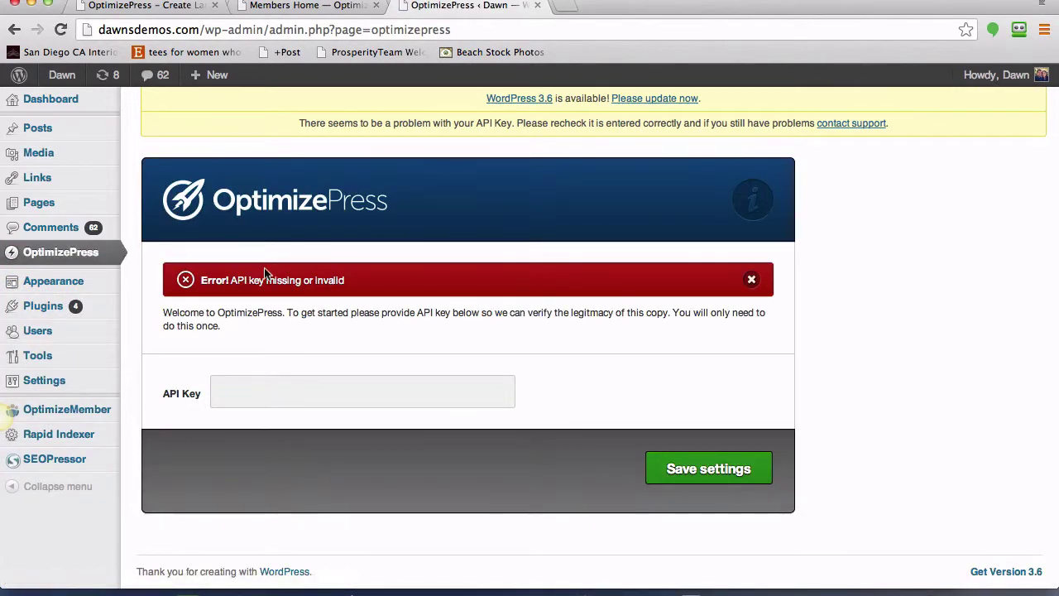
# - Paste the licence key into the API Key field and save the settings
pyautogui.click(278, 390)
pyautogui.rightClick(278, 390)
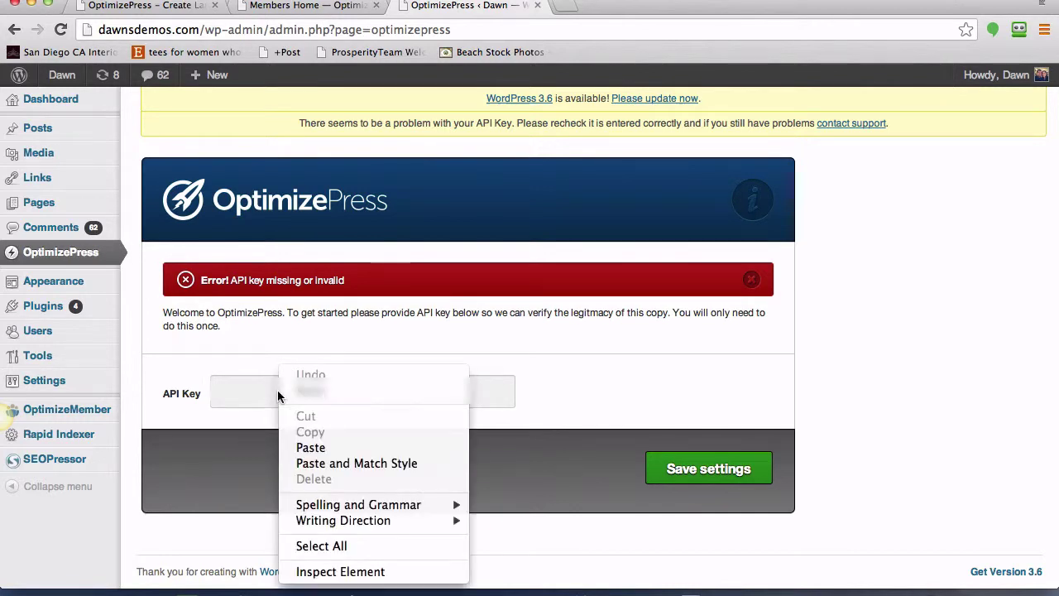
pyautogui.click(308, 447)
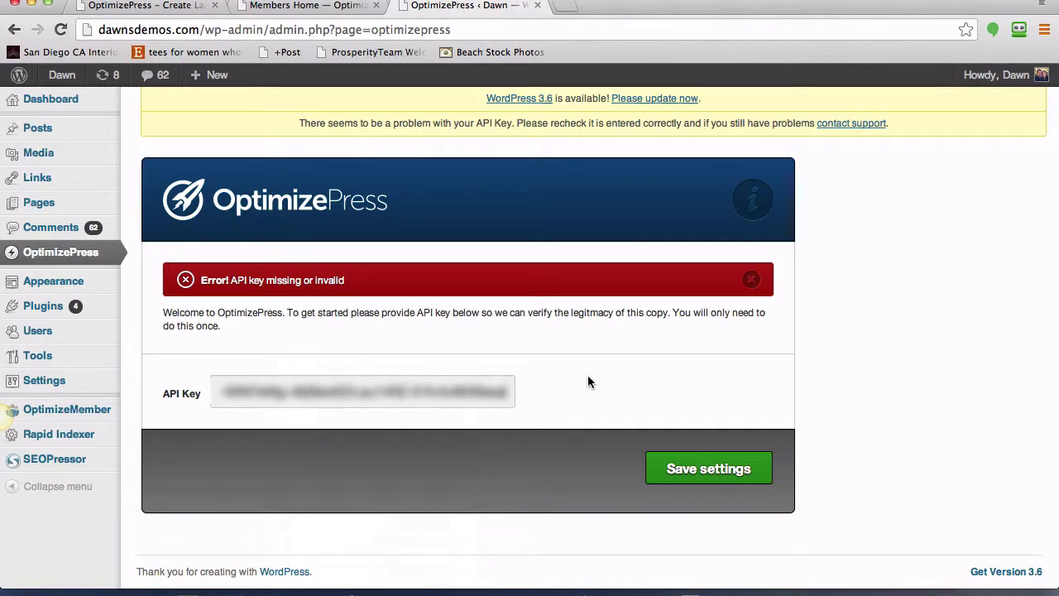
pyautogui.click(710, 475)
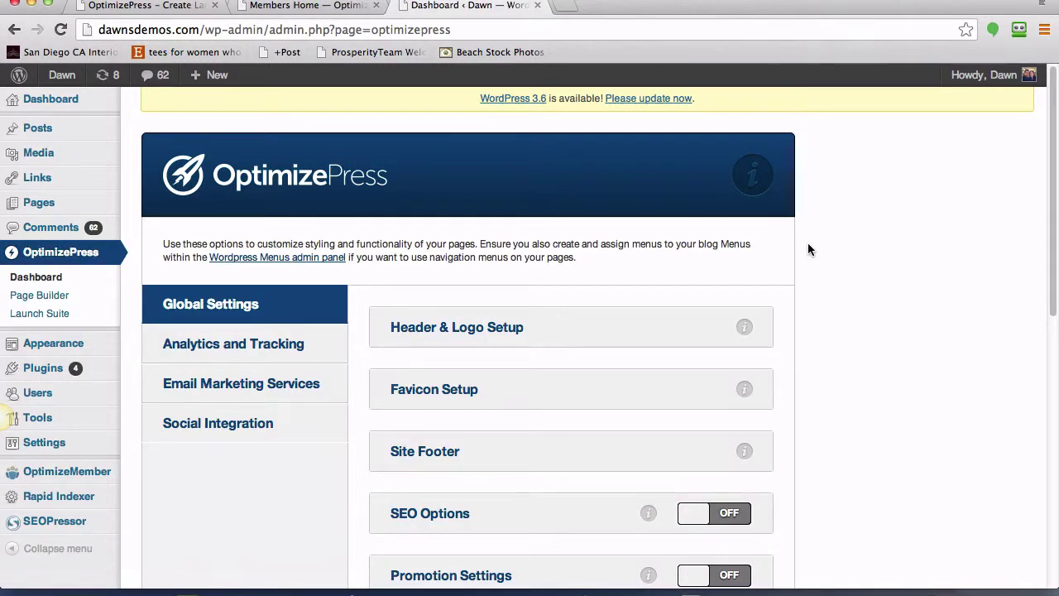
pyautogui.scroll(-1, 812, 294)
pyautogui.scroll(-2, 836, 307)
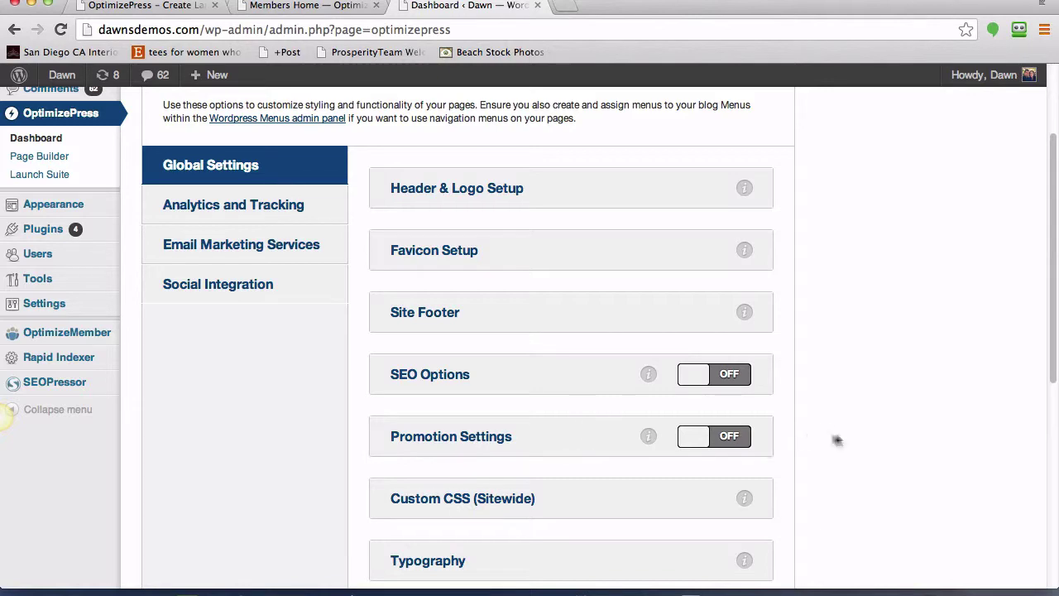
pyautogui.scroll(-3, 838, 441)
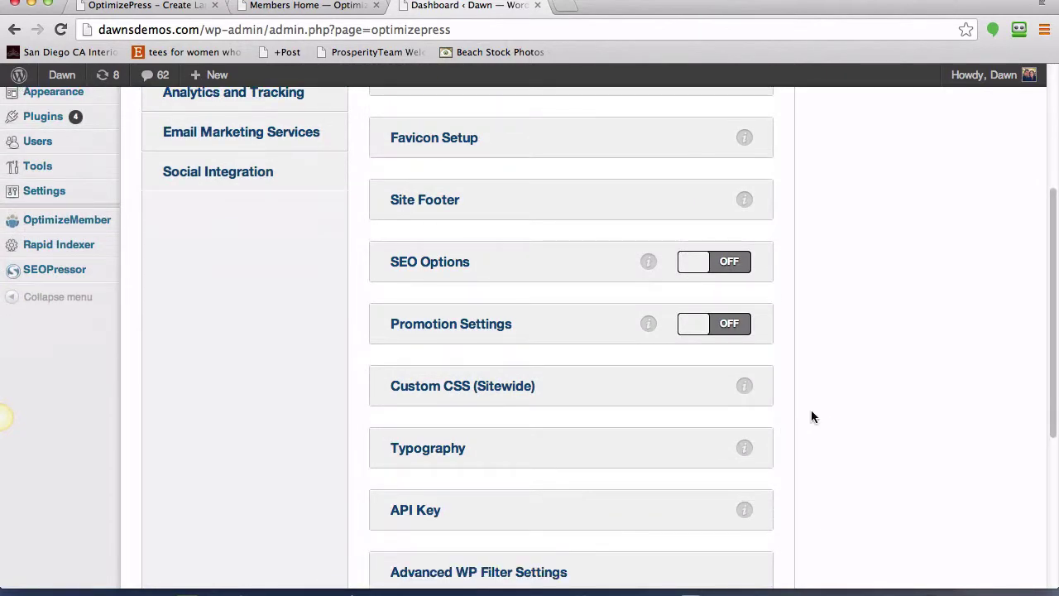
pyautogui.scroll(-5, 812, 417)
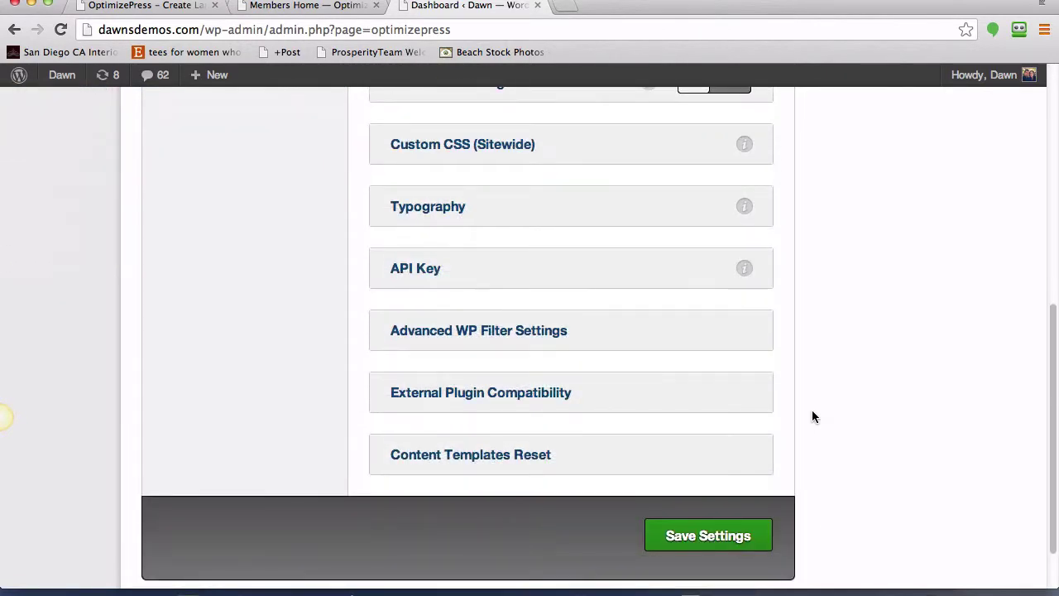
pyautogui.scroll(5, 812, 417)
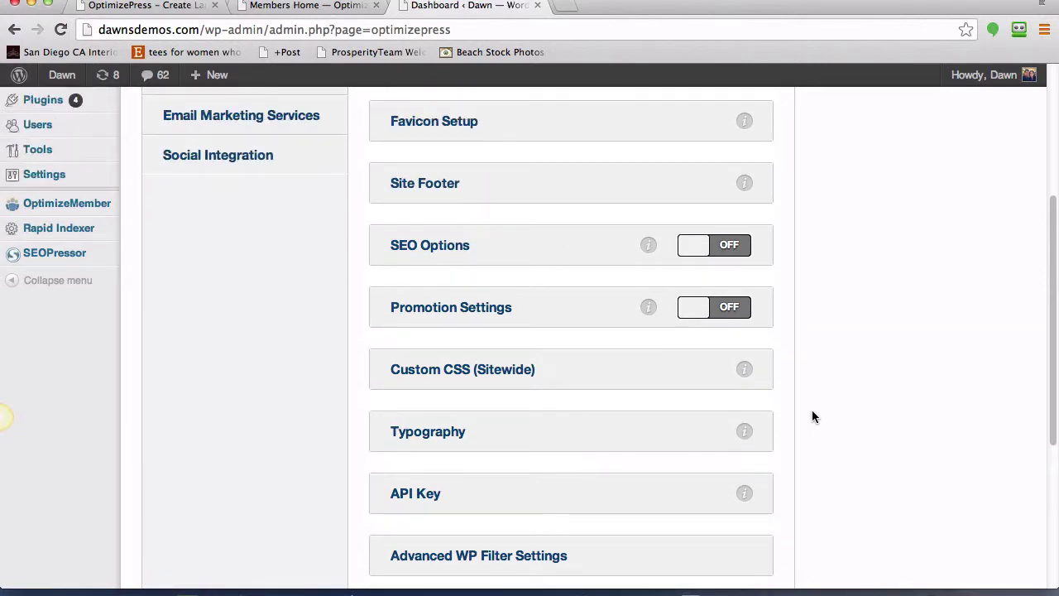
pyautogui.scroll(3, 812, 417)
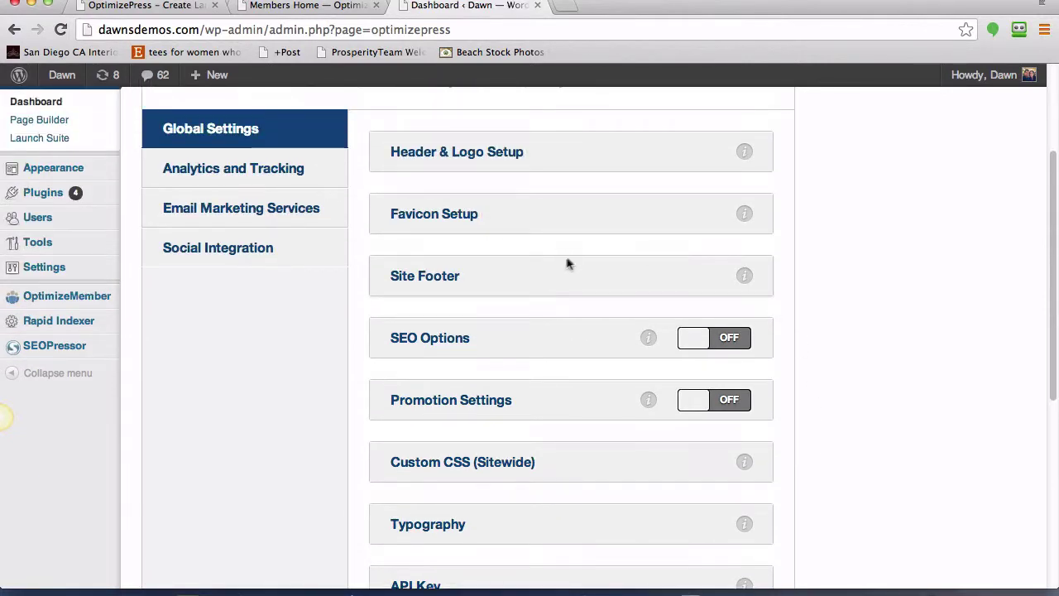
pyautogui.click(440, 278)
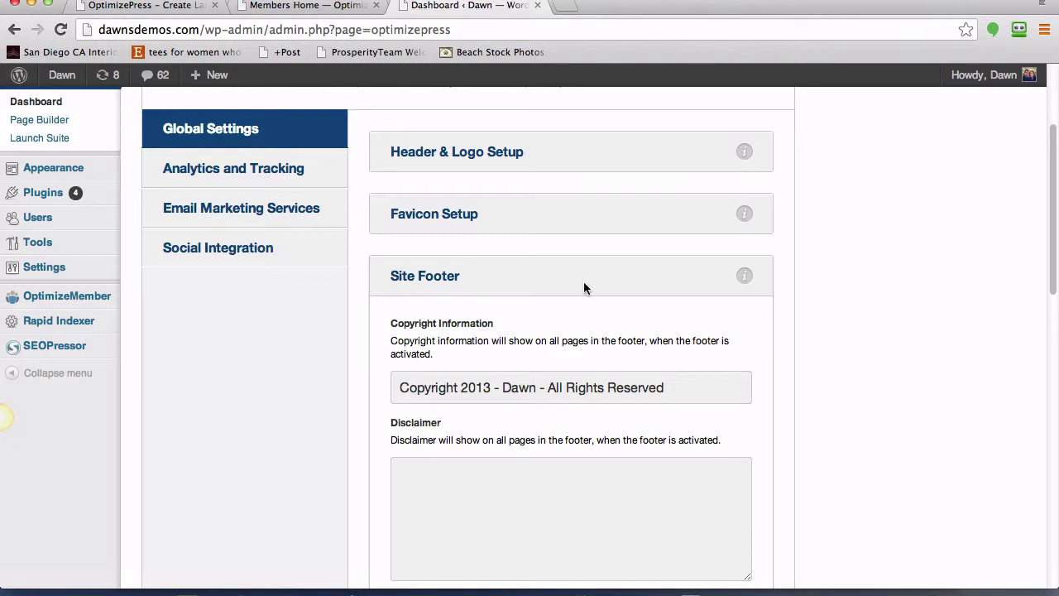
pyautogui.click(442, 278)
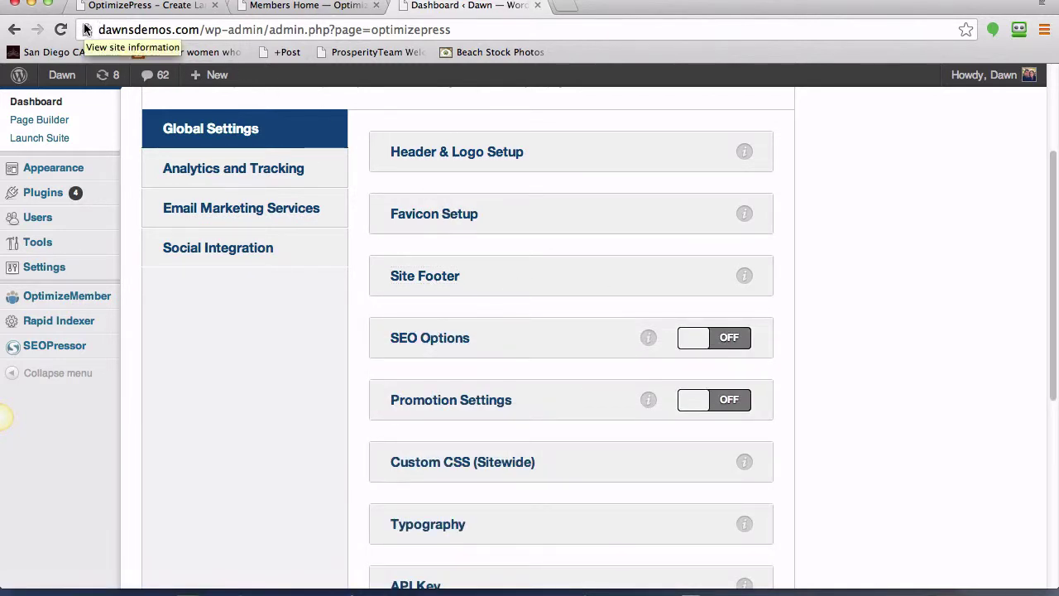
pyautogui.click(461, 220)
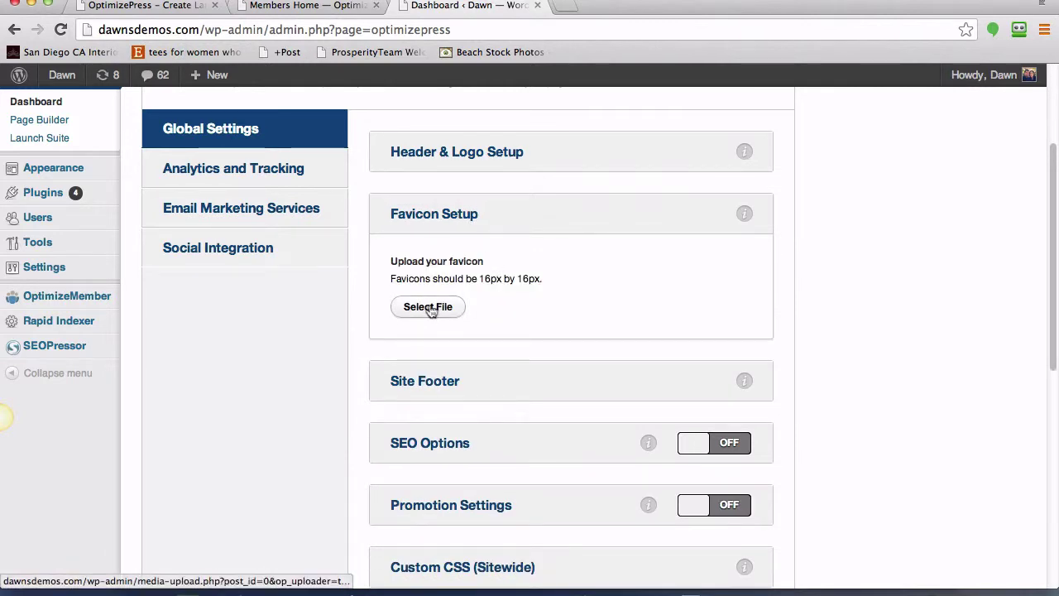
pyautogui.click(441, 219)
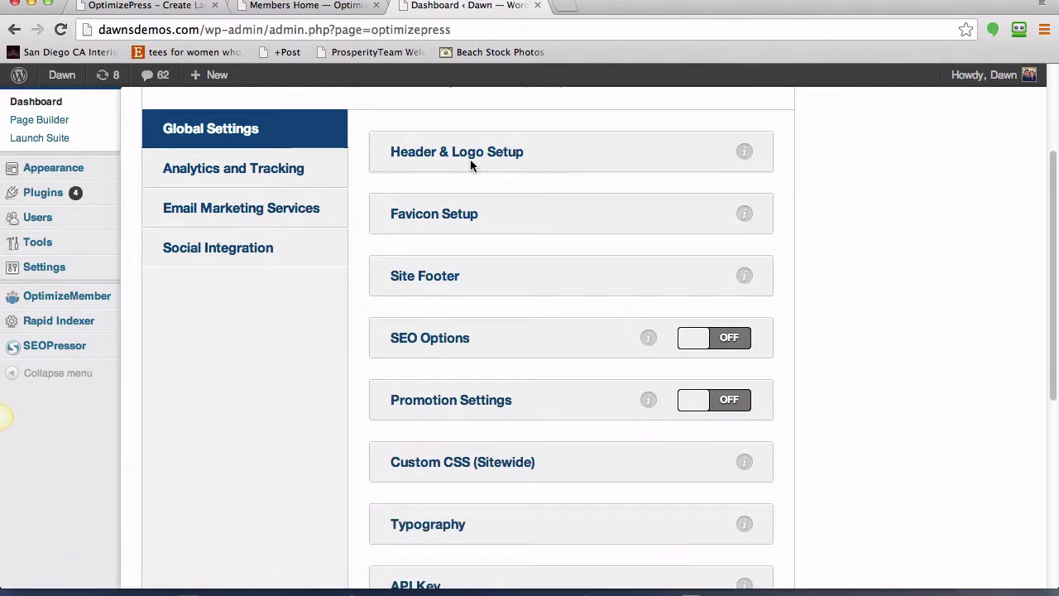
pyautogui.click(515, 154)
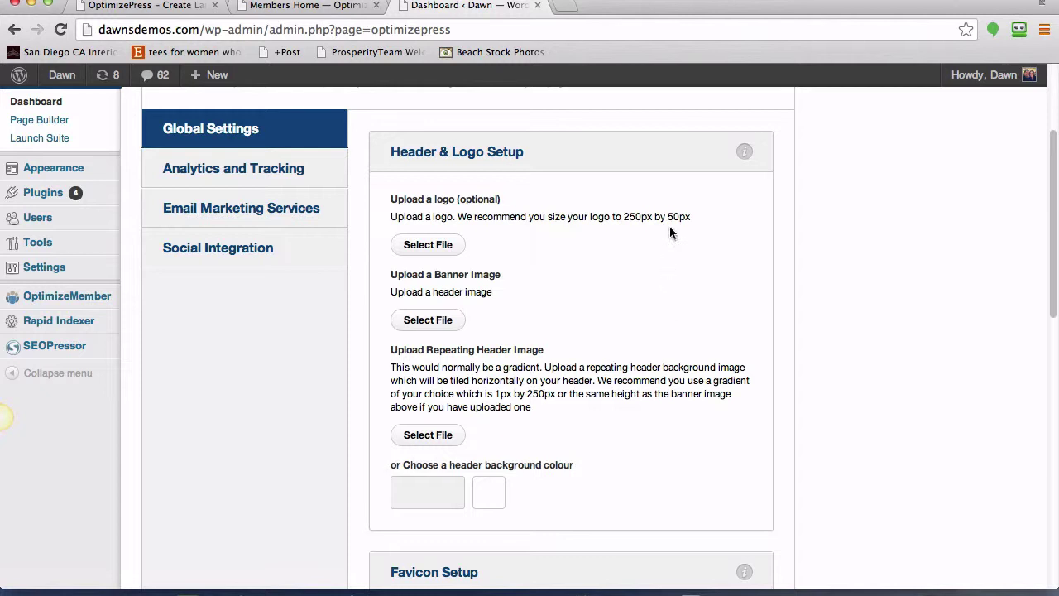
pyautogui.moveTo(626, 220); pyautogui.dragTo(690, 220)
pyautogui.click(671, 251)
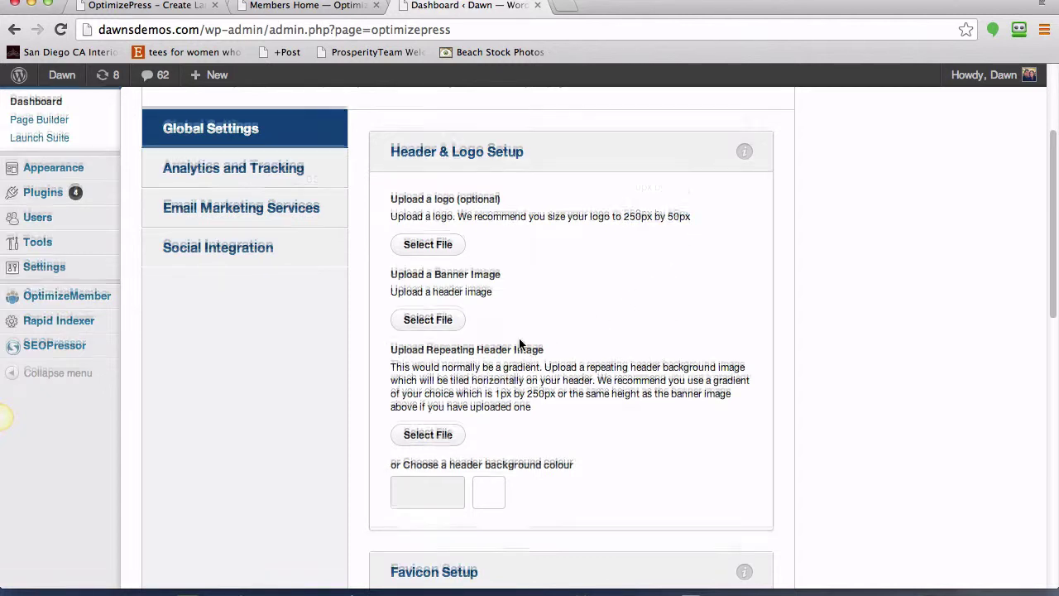
pyautogui.scroll(-2, 547, 340)
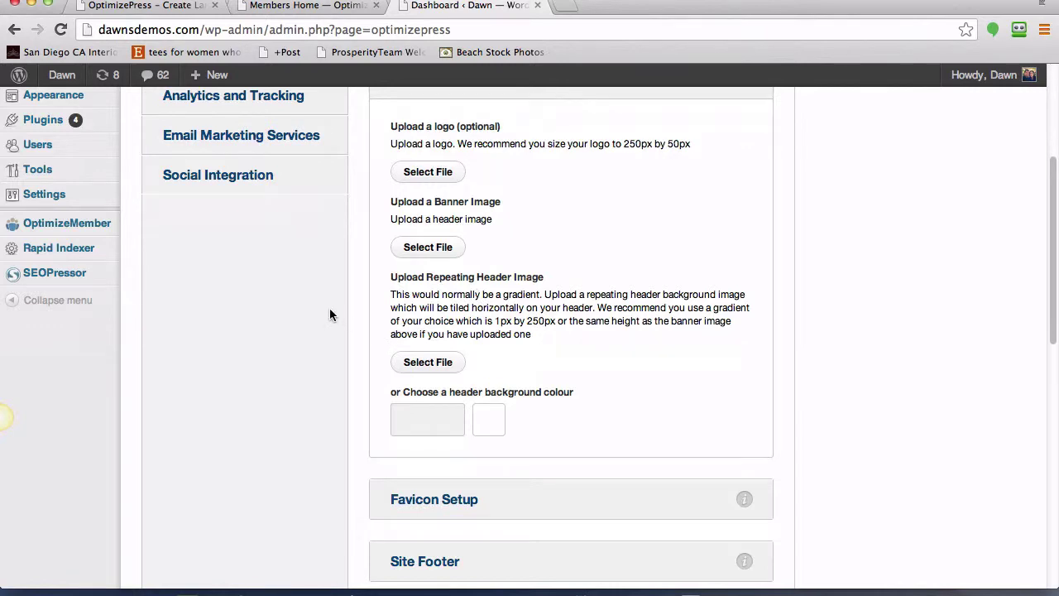
pyautogui.scroll(3, 329, 308)
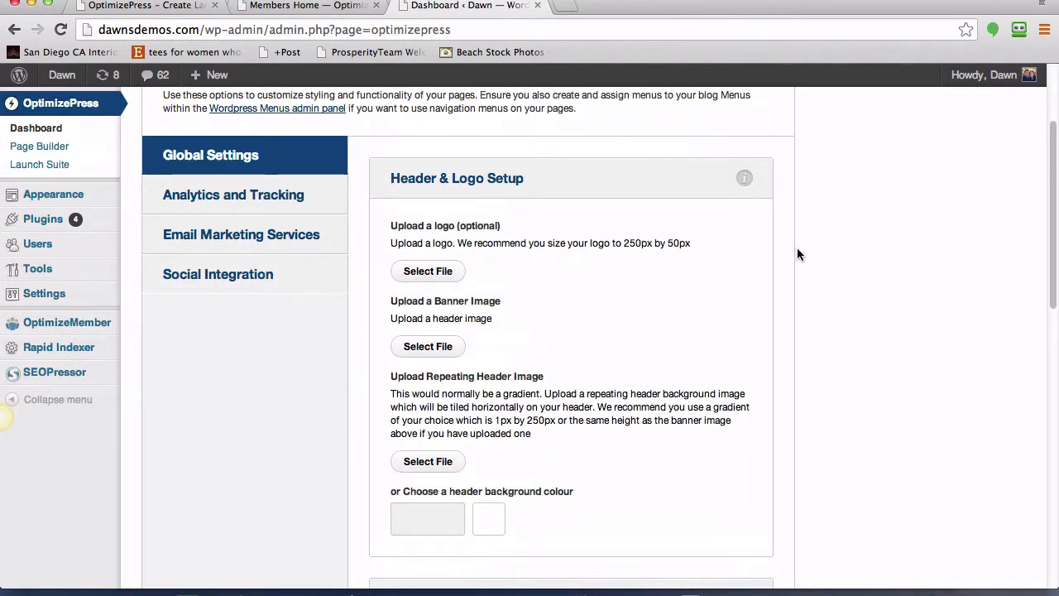
pyautogui.scroll(2, 286, 364)
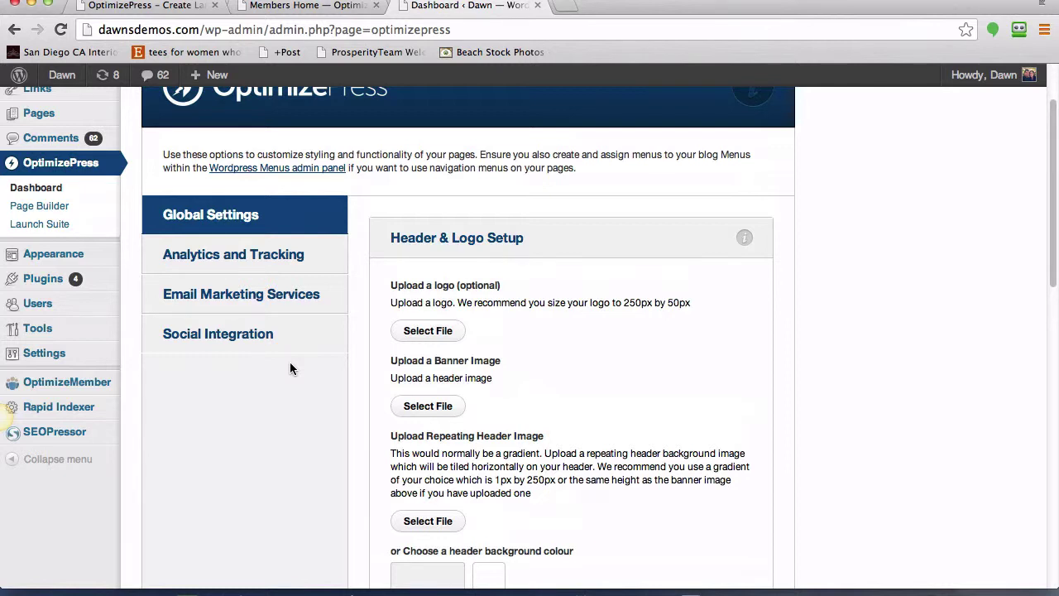
# - Start a new Page Builder page named 'Test Page'
pyautogui.click(45, 213)
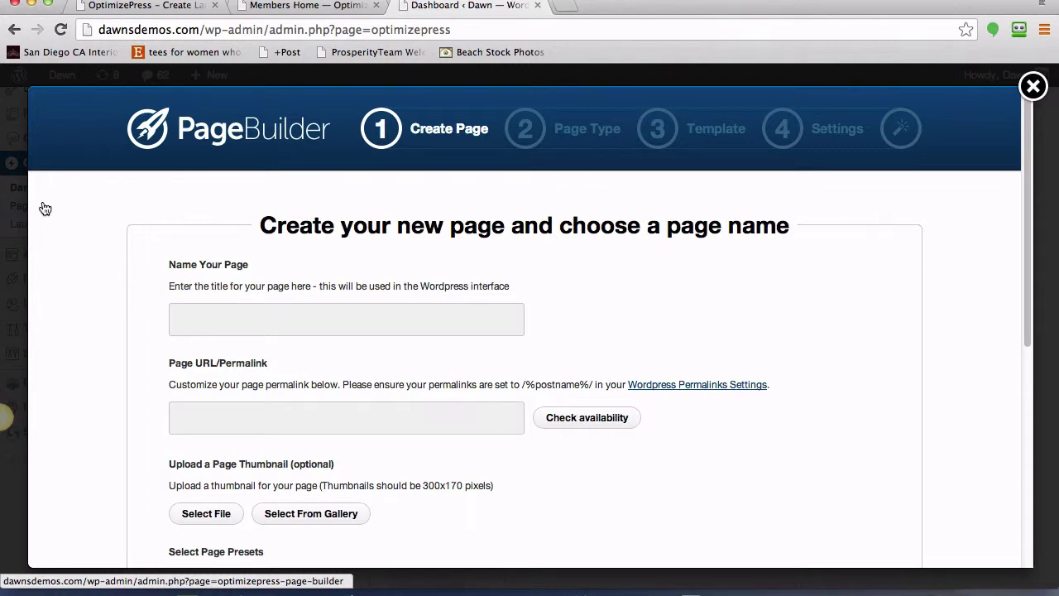
pyautogui.click(494, 322)
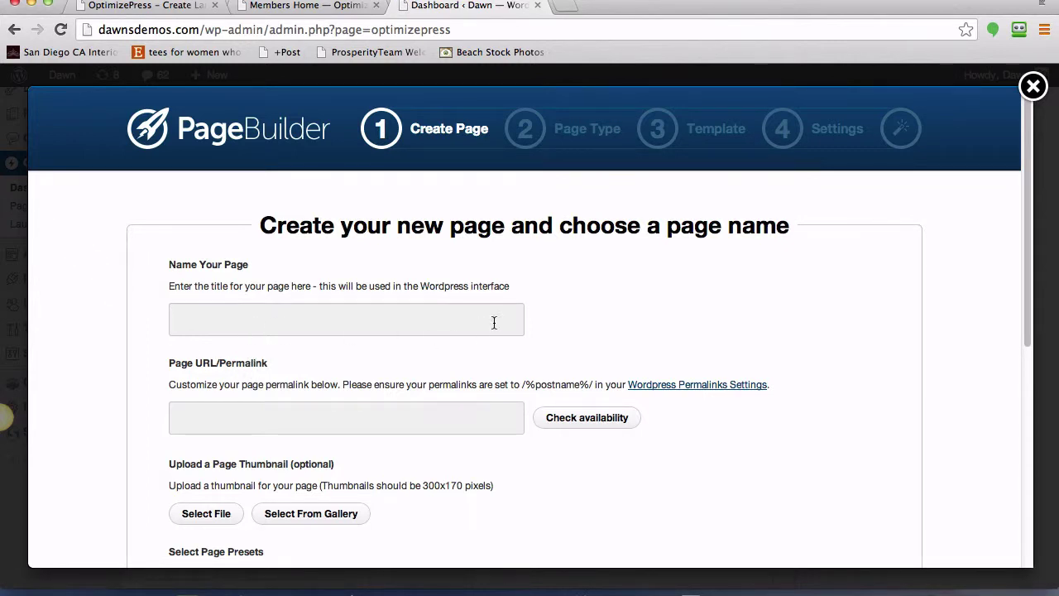
pyautogui.write('Test Page')
pyautogui.scroll(-4, 709, 399)
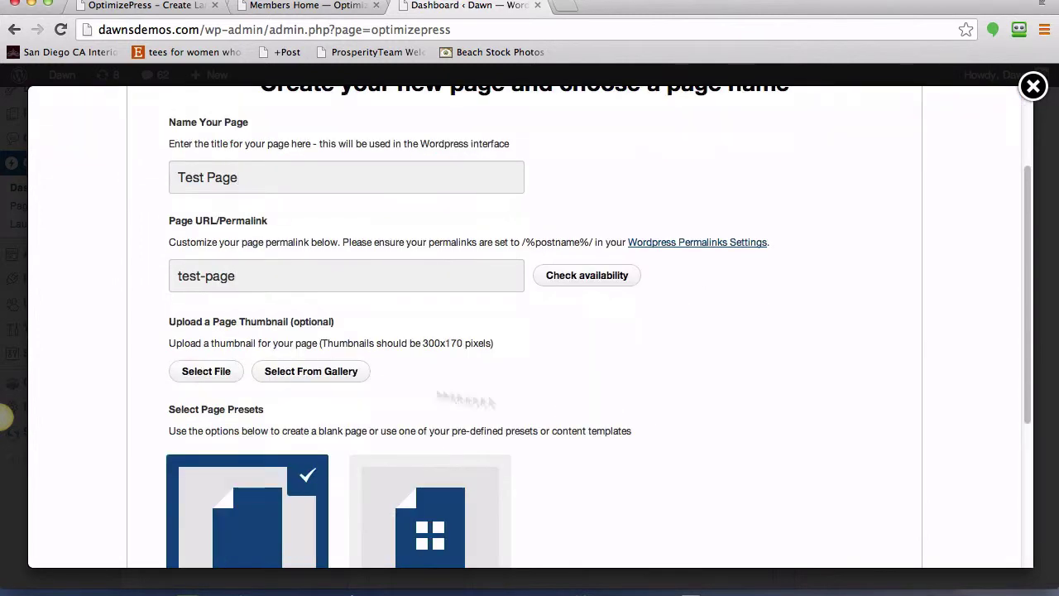
pyautogui.scroll(-2, 364, 340)
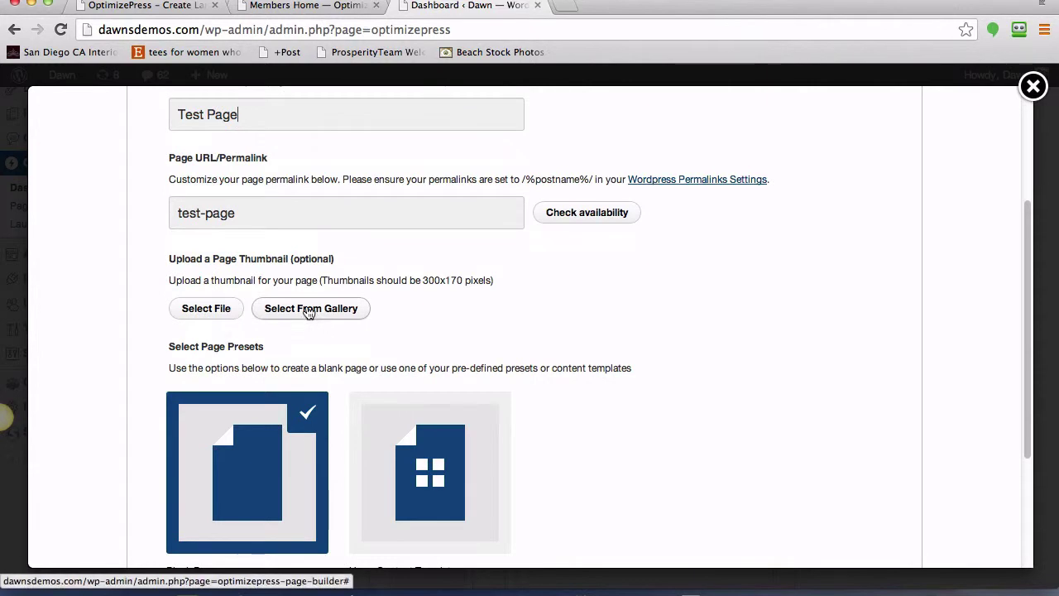
pyautogui.scroll(-4, 389, 319)
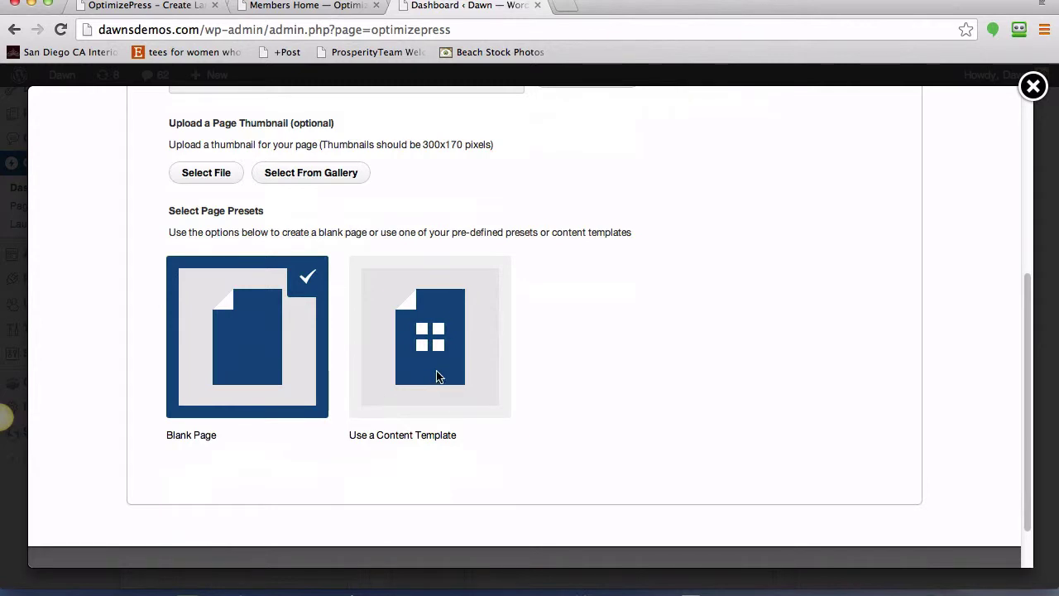
# - Choose Use a Content Template and browse the template gallery
pyautogui.click(424, 338)
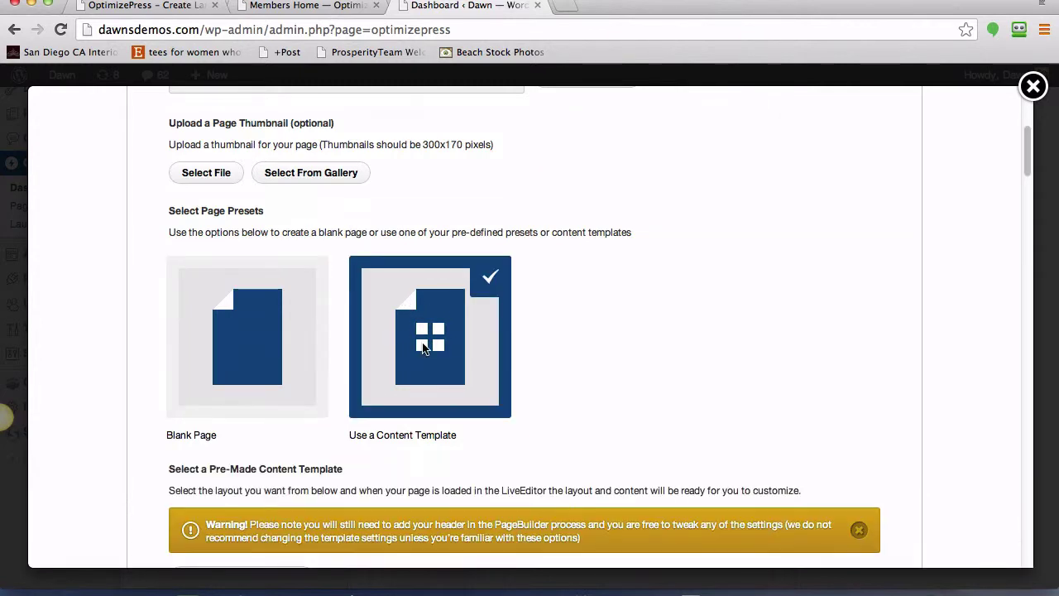
pyautogui.scroll(-5, 594, 337)
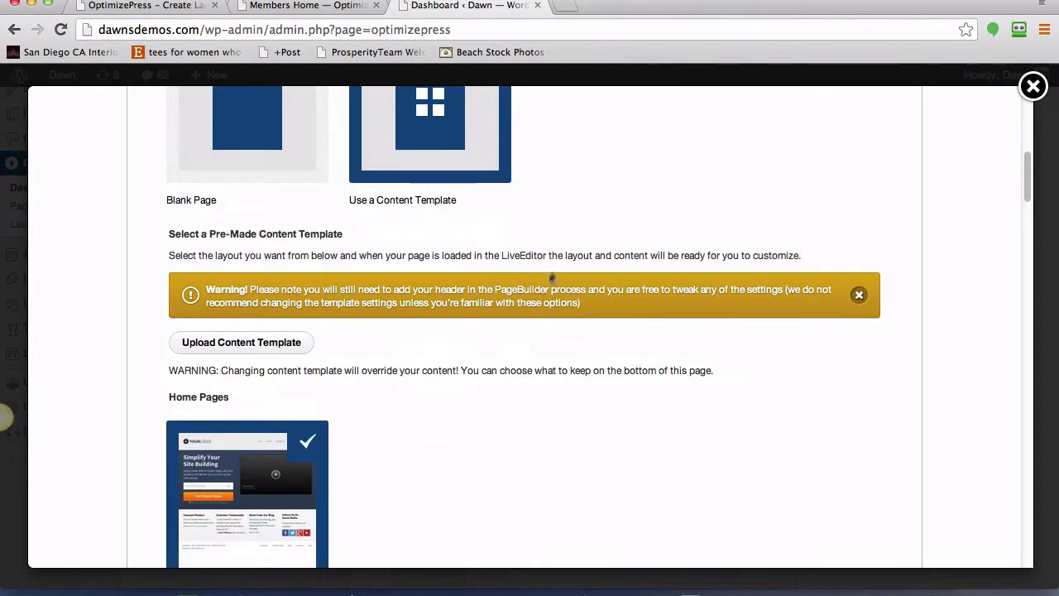
pyautogui.scroll(1, 545, 175)
pyautogui.scroll(-2, 558, 384)
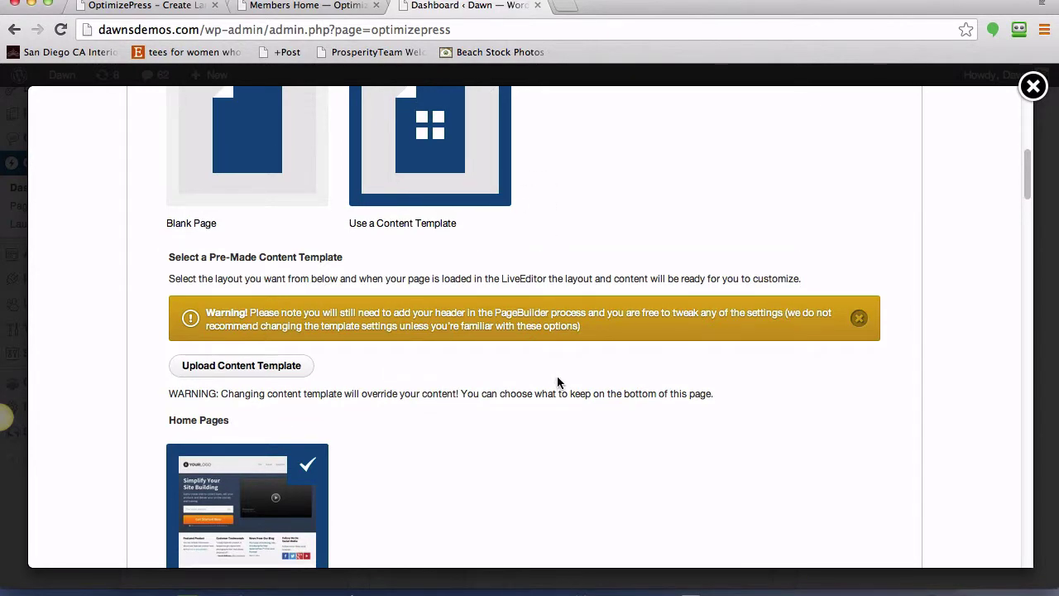
pyautogui.scroll(-3, 557, 385)
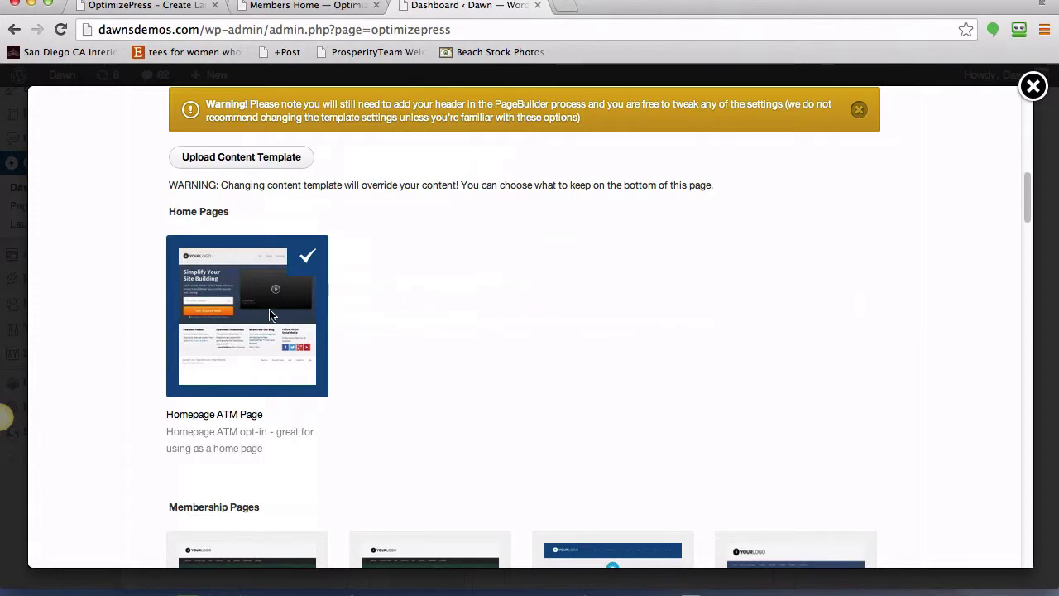
pyautogui.scroll(-8, 412, 341)
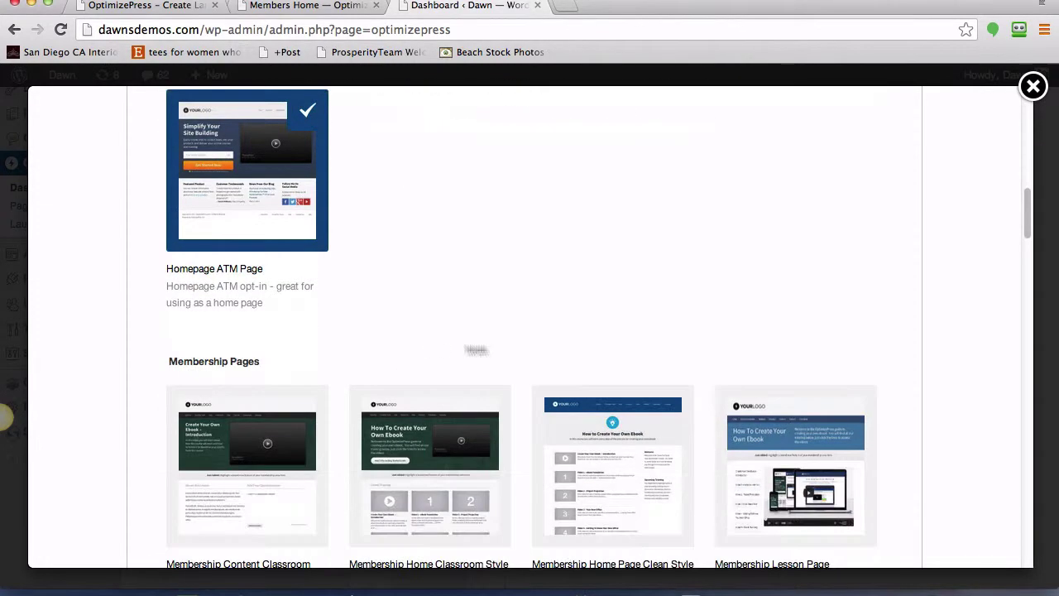
pyautogui.scroll(-10, 740, 397)
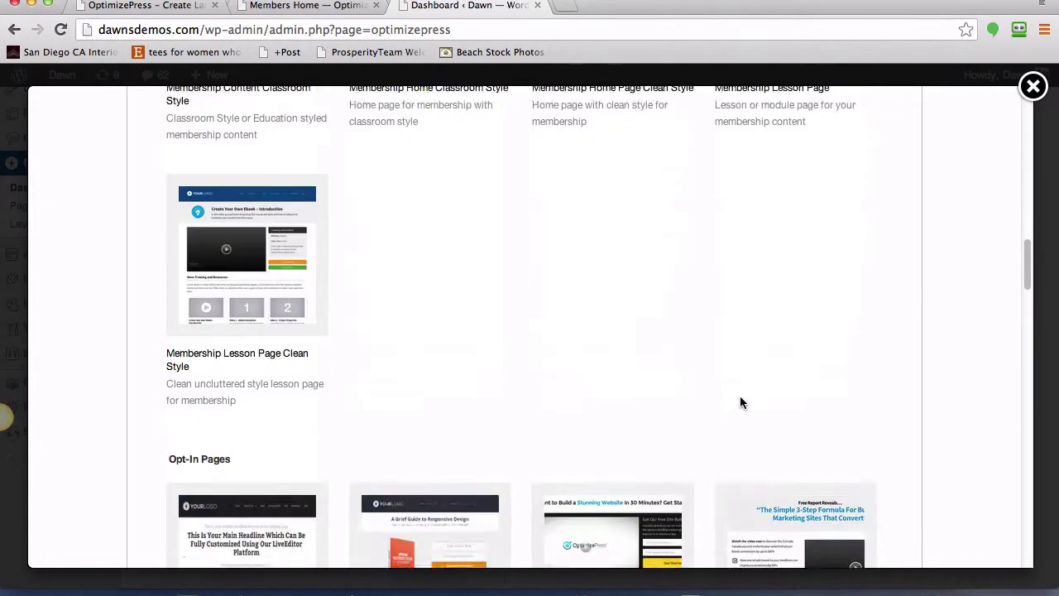
pyautogui.scroll(-2, 740, 396)
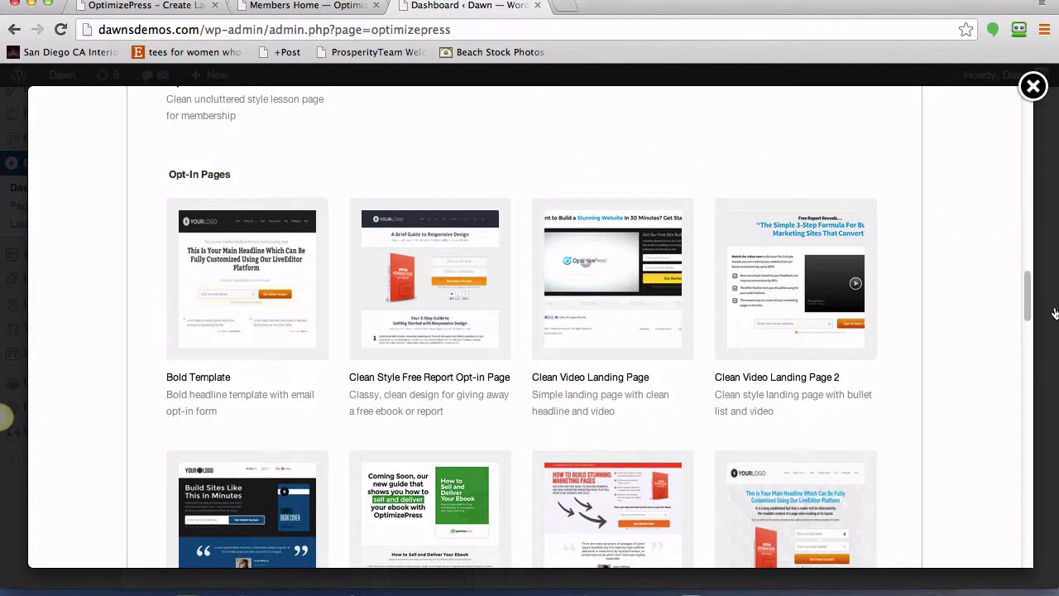
pyautogui.scroll(-2, 997, 336)
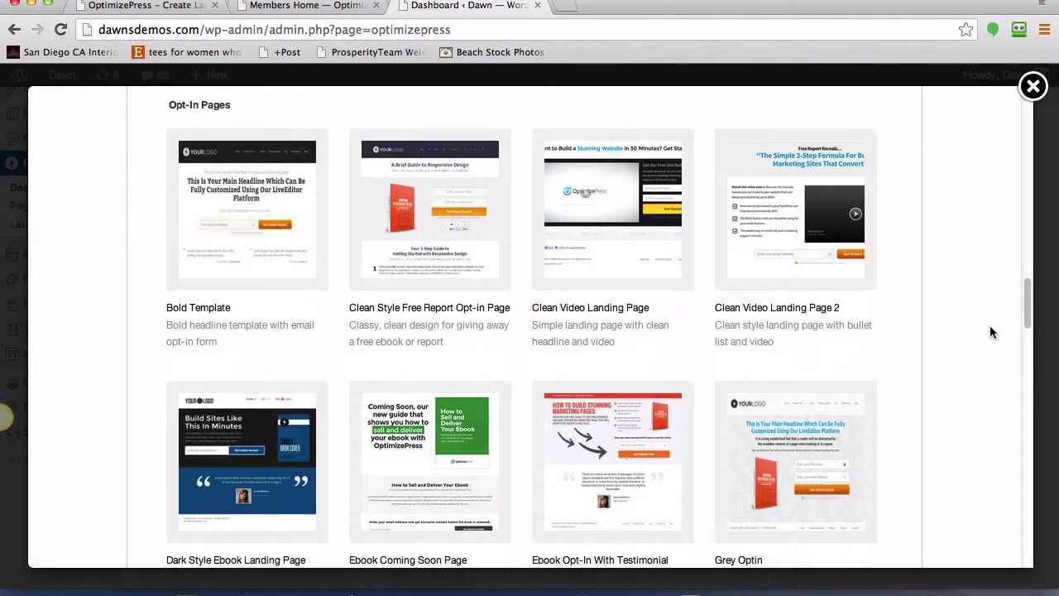
pyautogui.scroll(-3, 991, 332)
pyautogui.scroll(2, 990, 329)
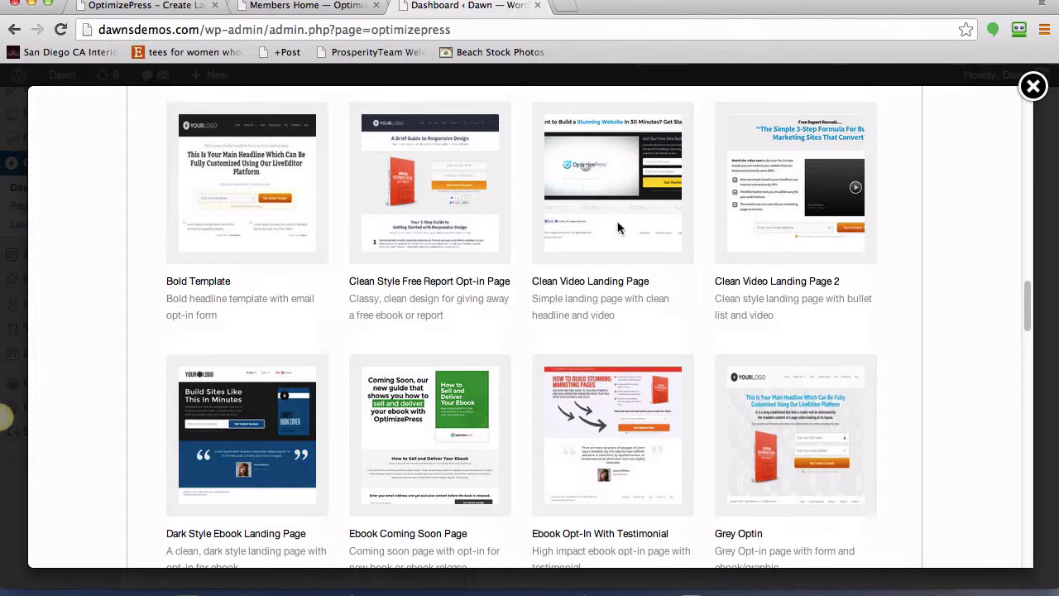
pyautogui.scroll(-3, 896, 280)
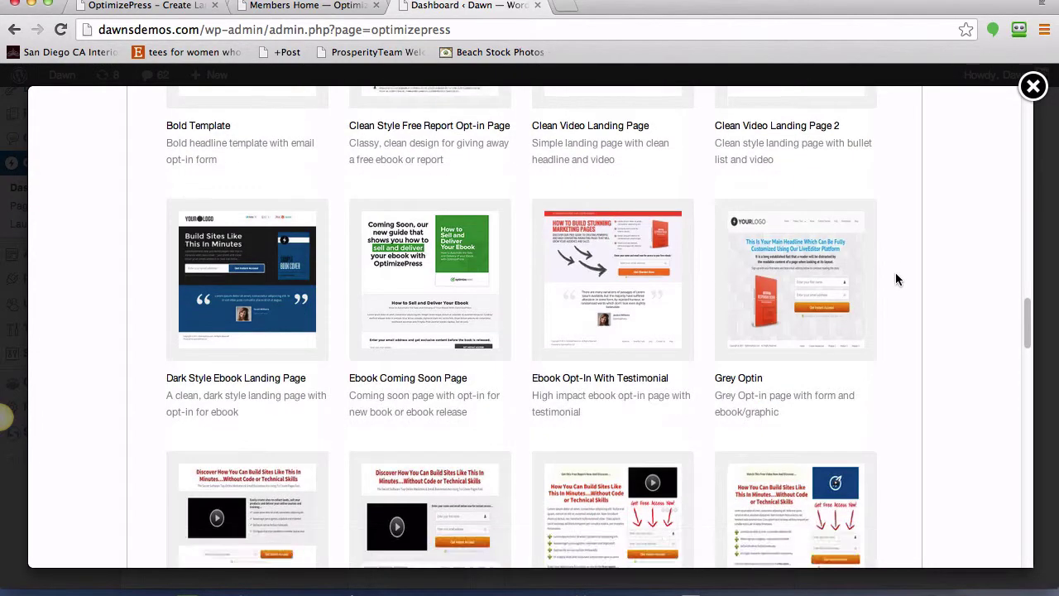
pyautogui.scroll(-3, 900, 280)
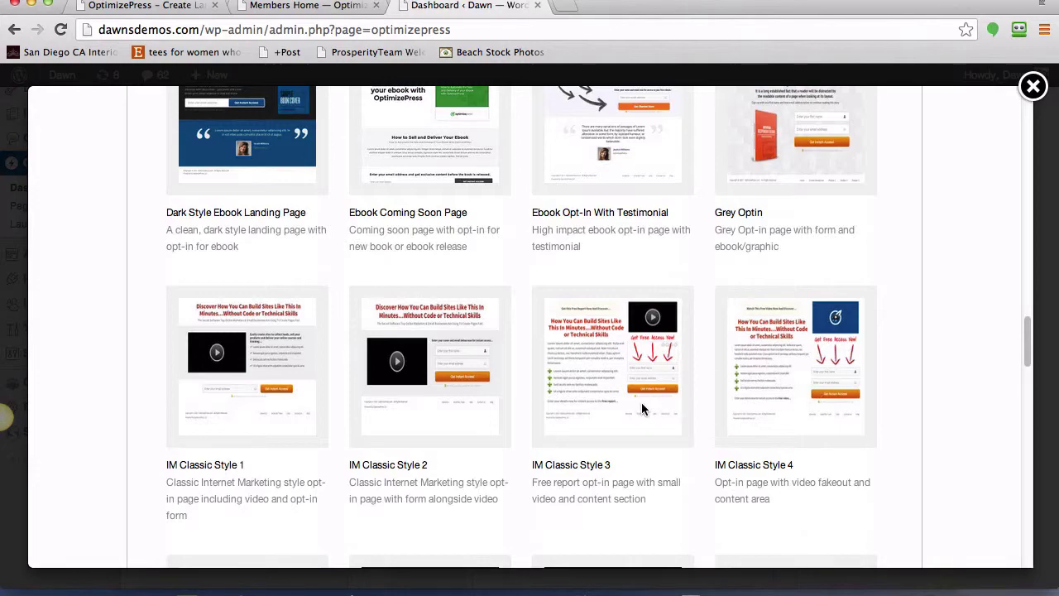
pyautogui.scroll(-3, 954, 385)
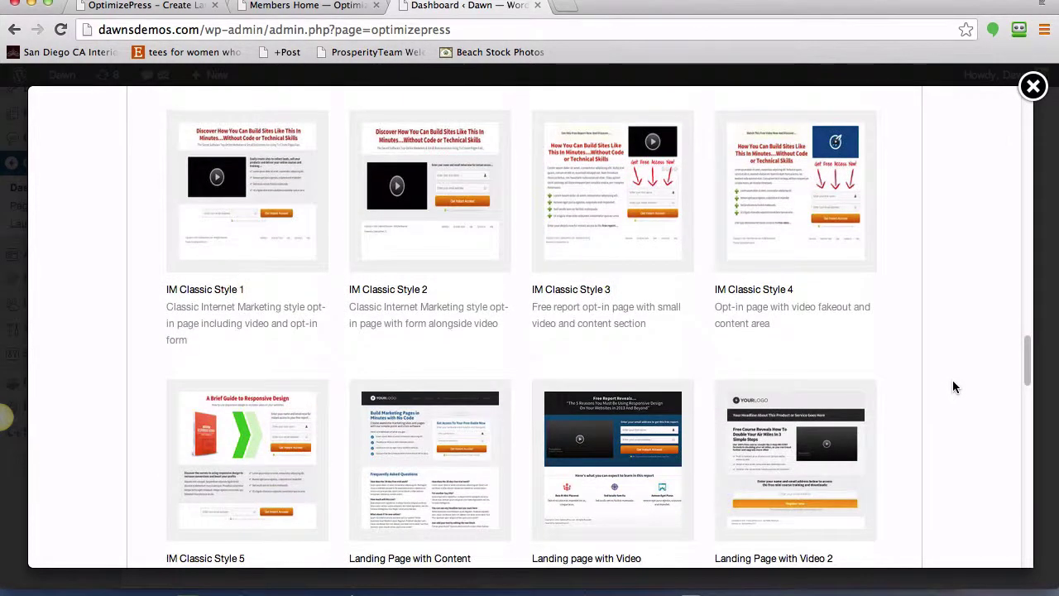
pyautogui.scroll(-3, 953, 386)
pyautogui.scroll(-2, 533, 411)
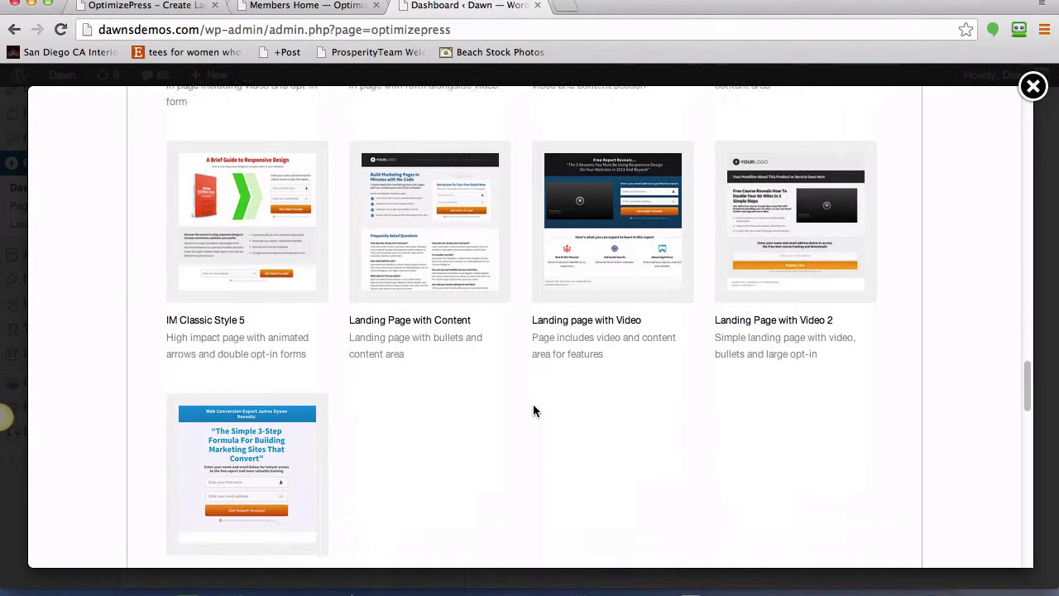
pyautogui.scroll(6, 622, 386)
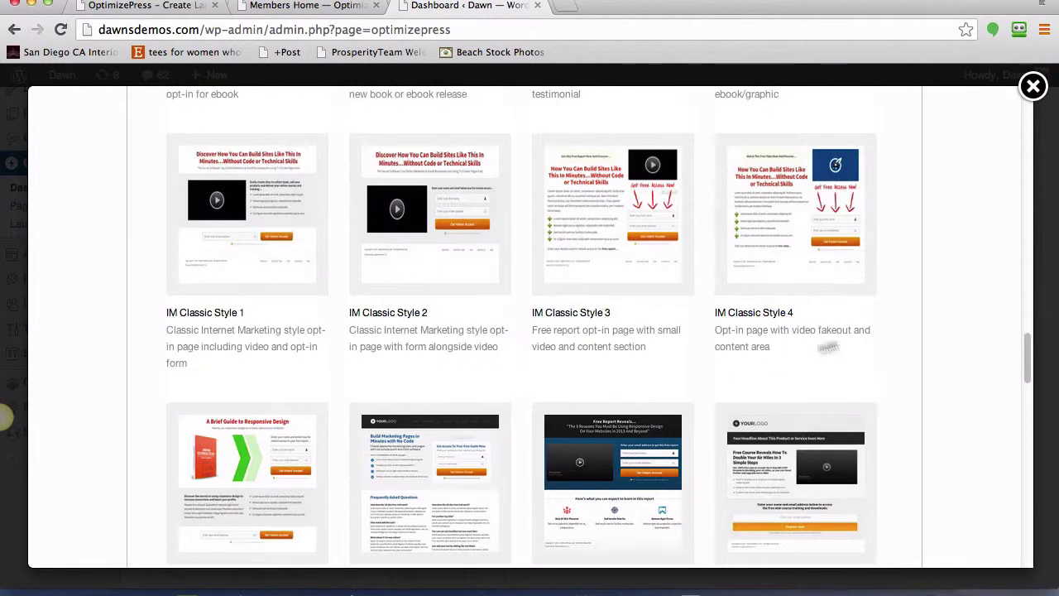
pyautogui.scroll(5, 903, 328)
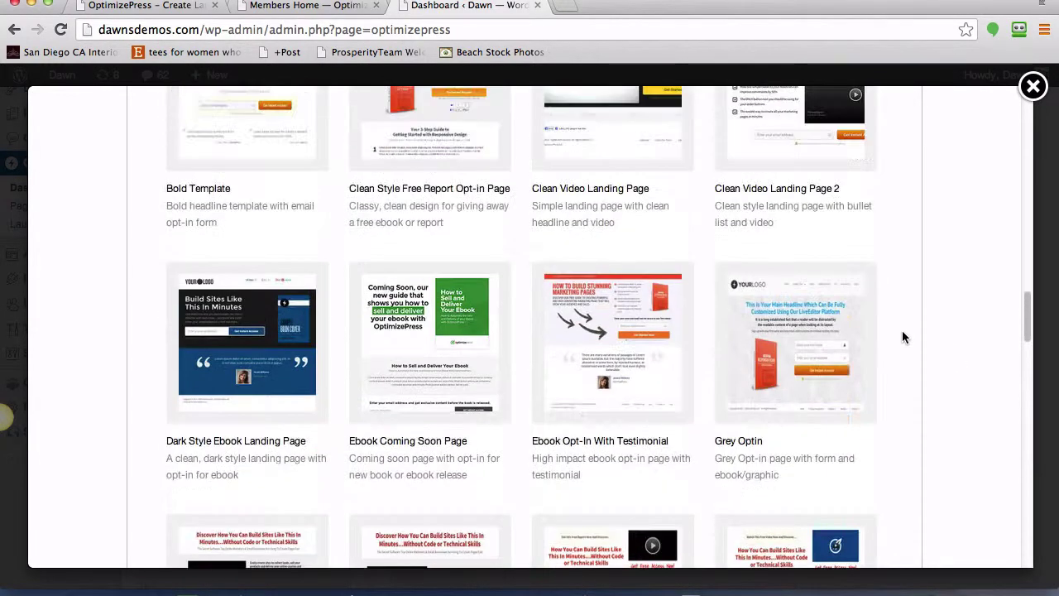
pyautogui.scroll(2, 409, 329)
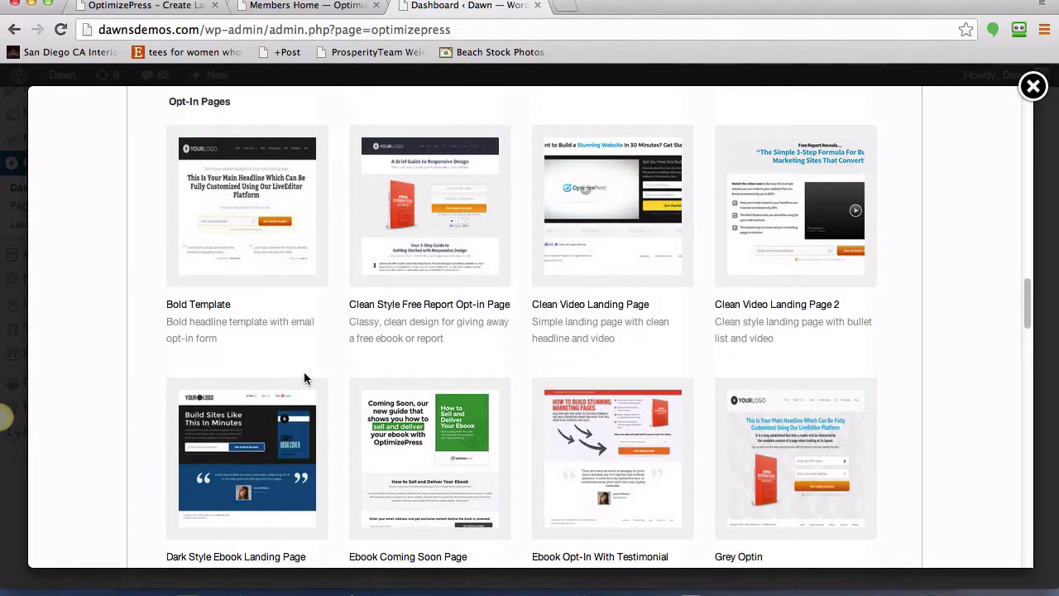
# - Select the Dark Style Ebook Landing Page template
pyautogui.click(252, 462)
pyautogui.scroll(-3, 281, 439)
pyautogui.scroll(-10, 280, 456)
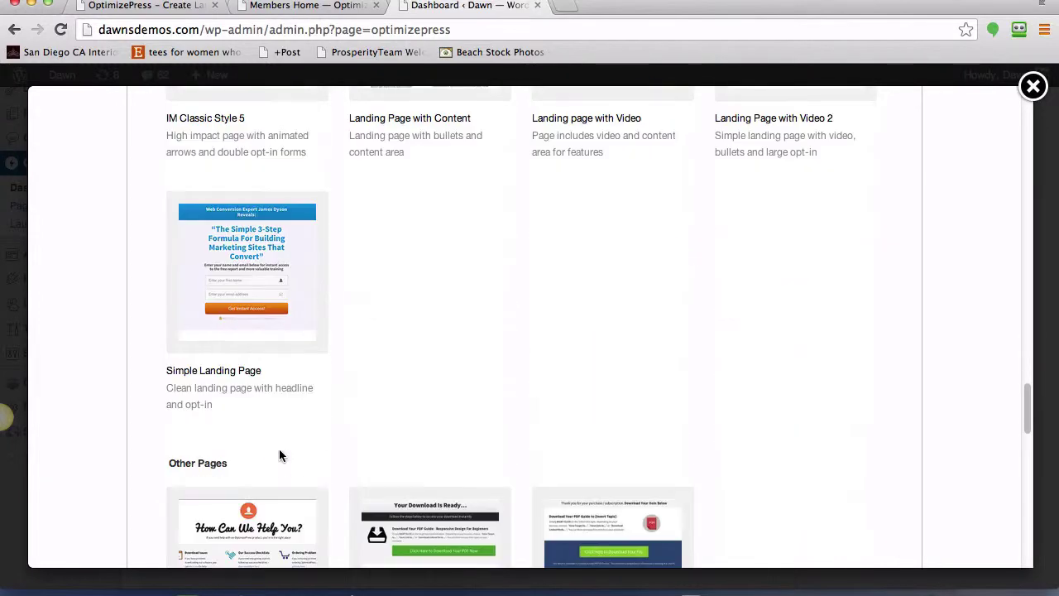
pyautogui.scroll(-4, 350, 409)
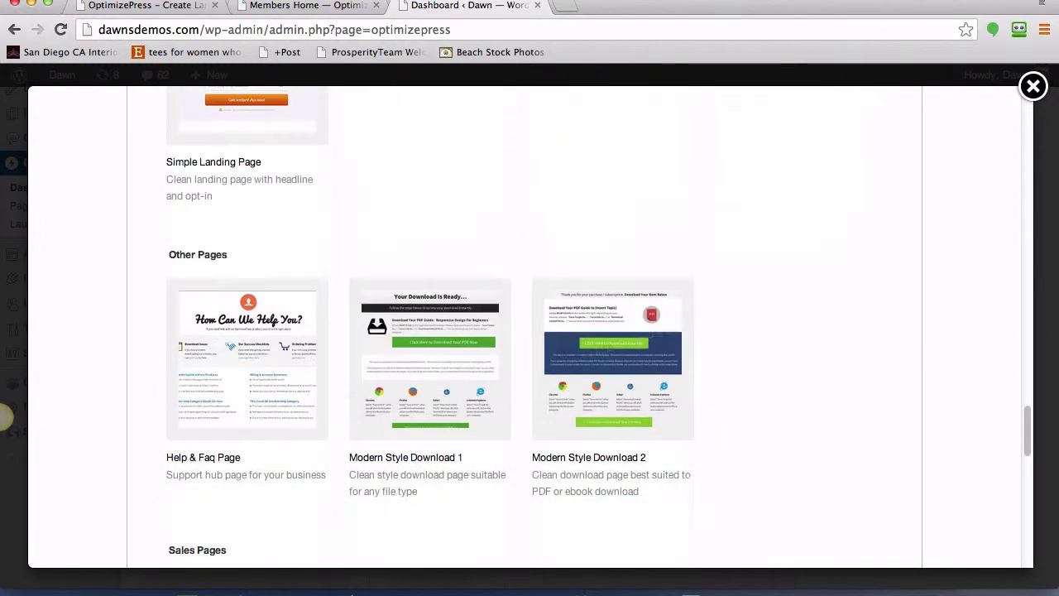
pyautogui.scroll(-3, 764, 331)
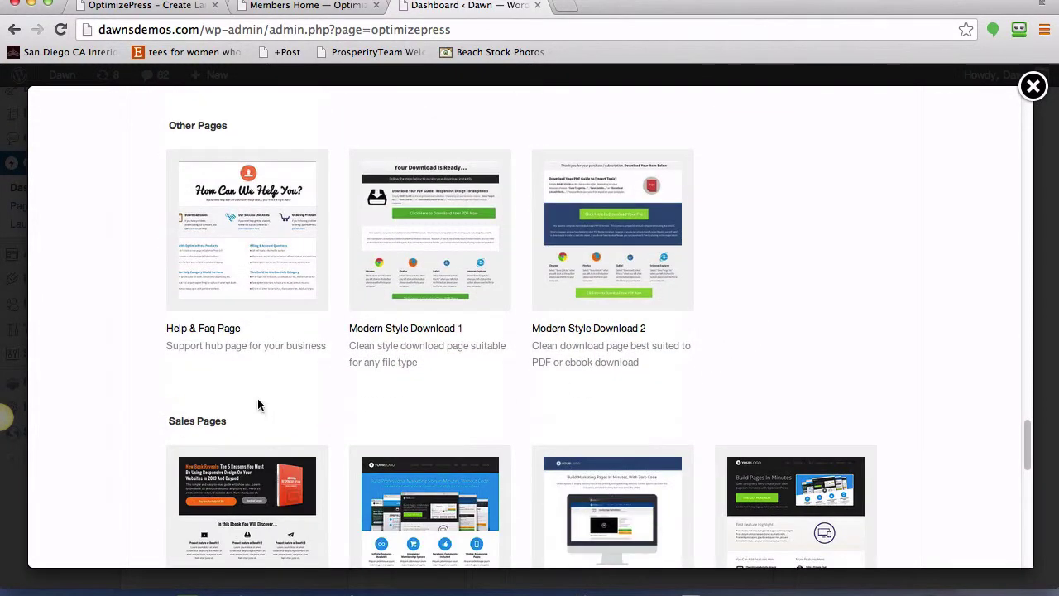
pyautogui.scroll(-4, 259, 405)
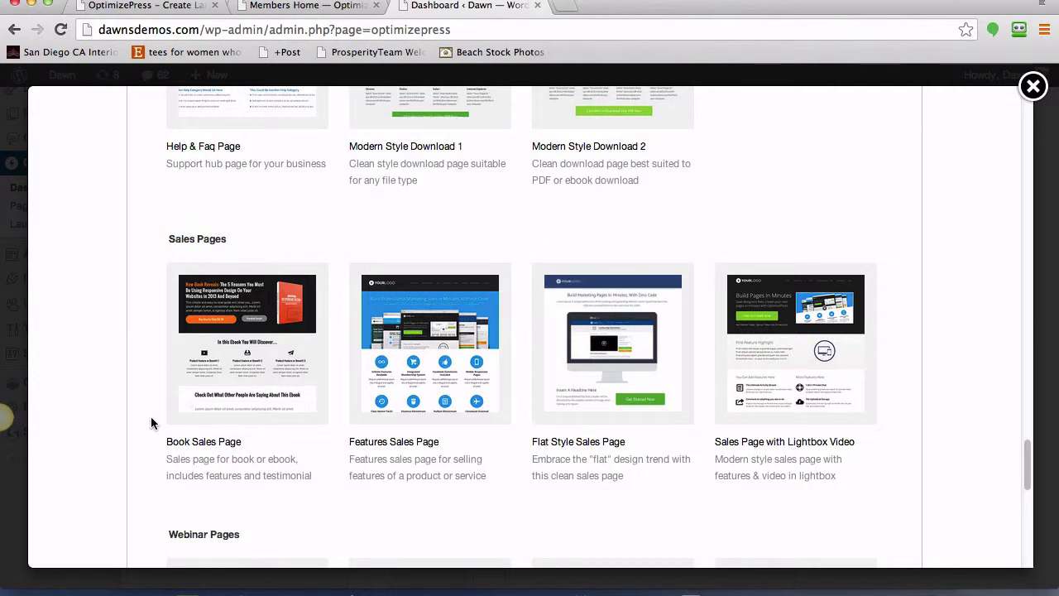
pyautogui.scroll(-1, 139, 418)
pyautogui.scroll(-1, 139, 418)
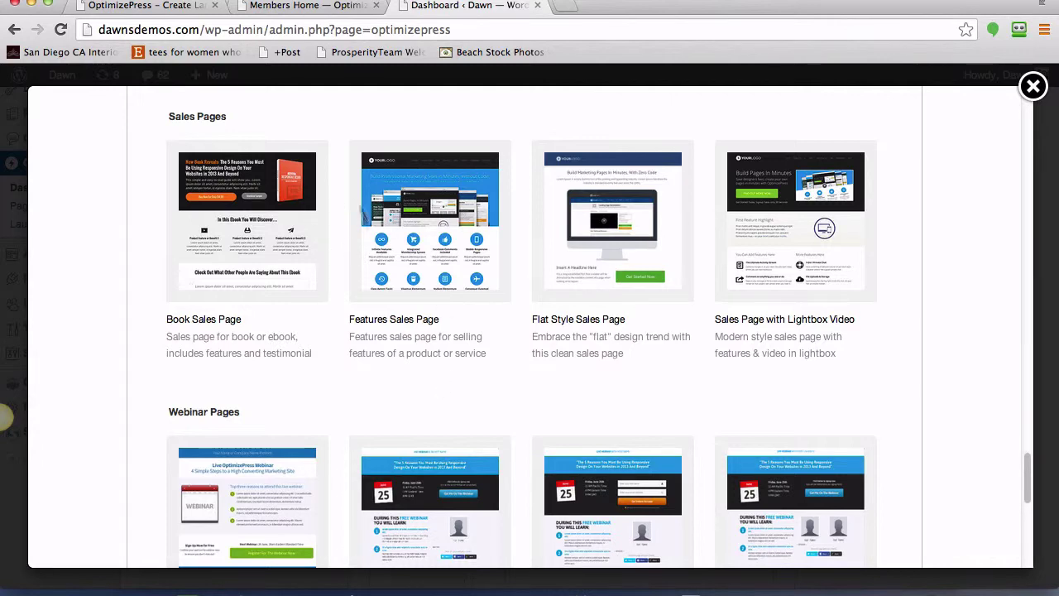
pyautogui.scroll(-2, 125, 435)
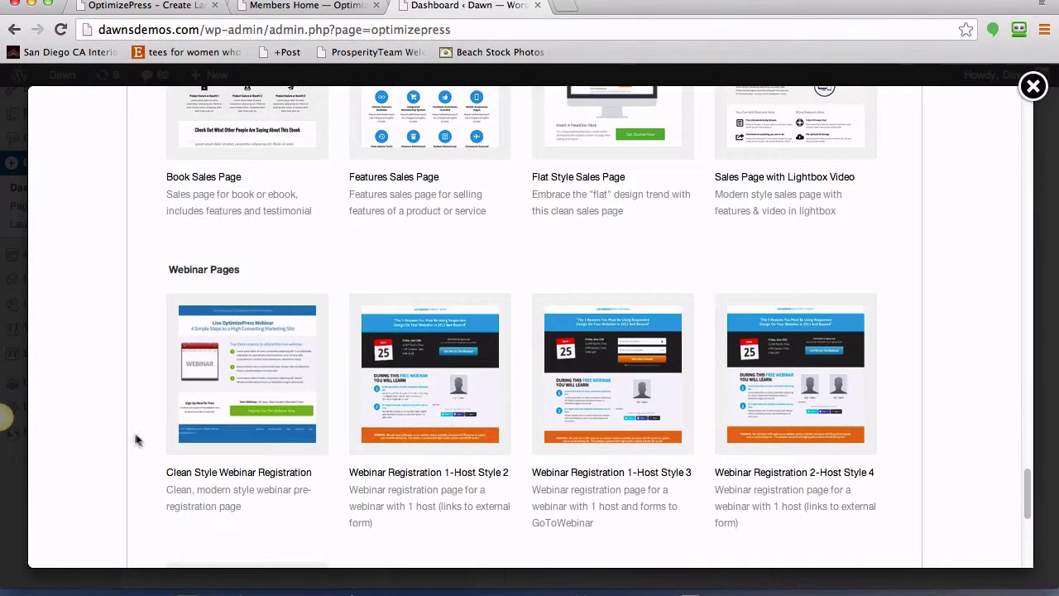
pyautogui.scroll(-4, 166, 442)
pyautogui.scroll(-3, 168, 442)
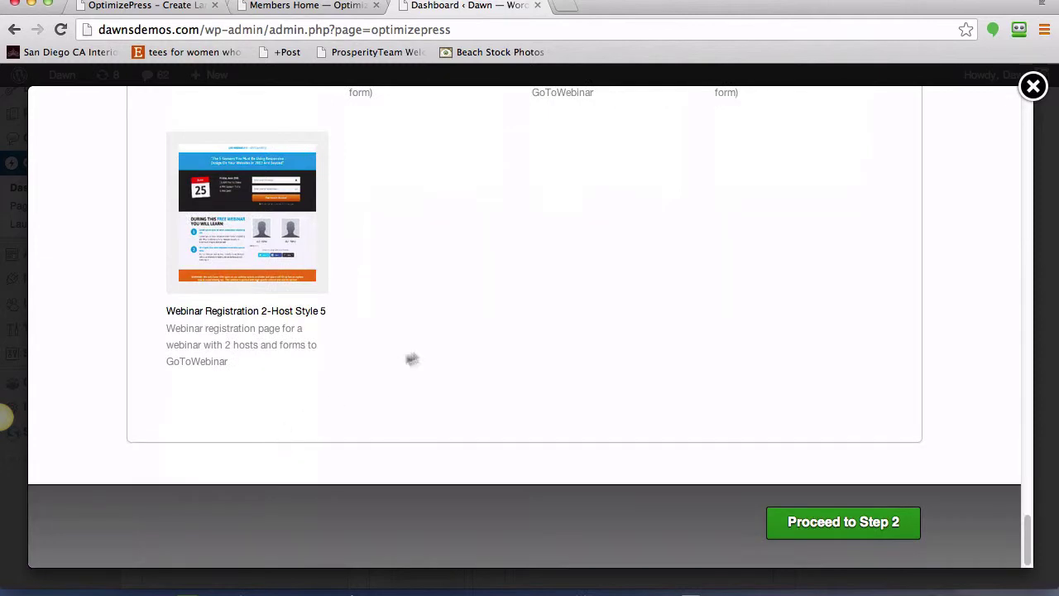
# - Continue into the LiveEditor and scroll to the headline, optin form and book-cover row
pyautogui.click(808, 531)
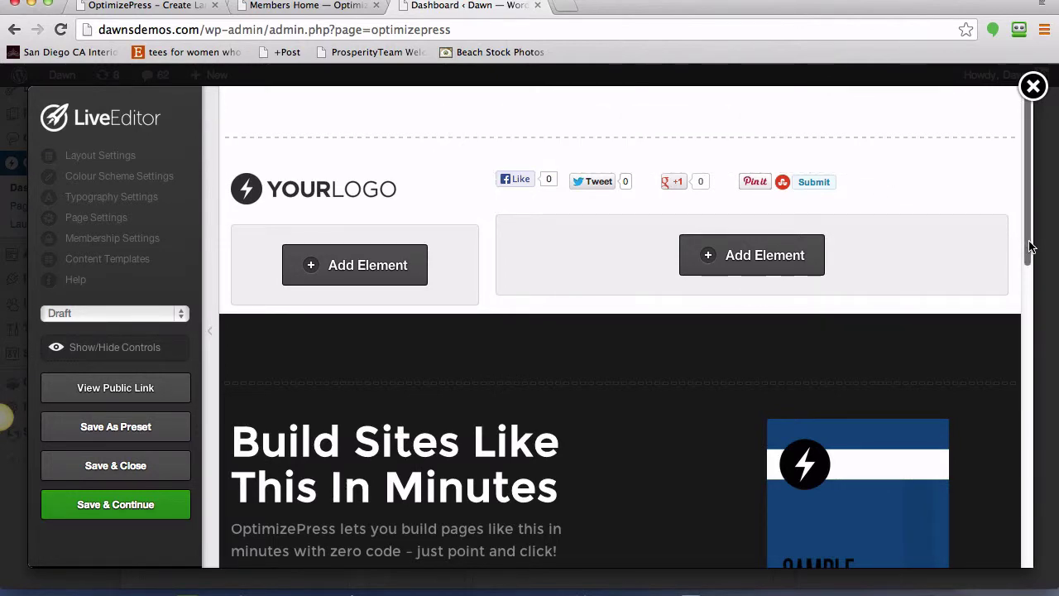
pyautogui.moveTo(1031, 245); pyautogui.dragTo(1040, 359)
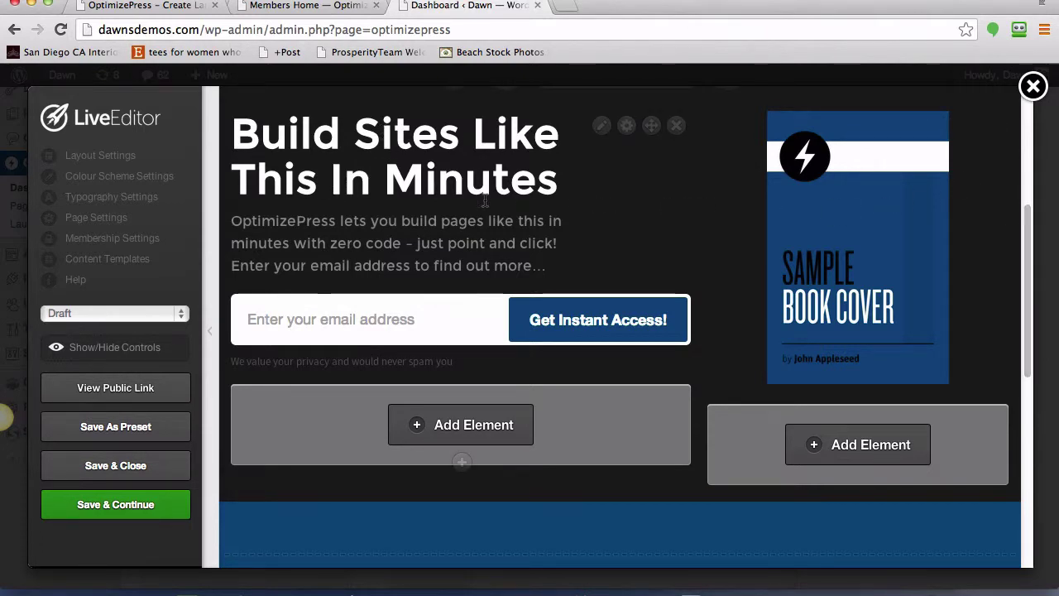
pyautogui.scroll(3, 559, 290)
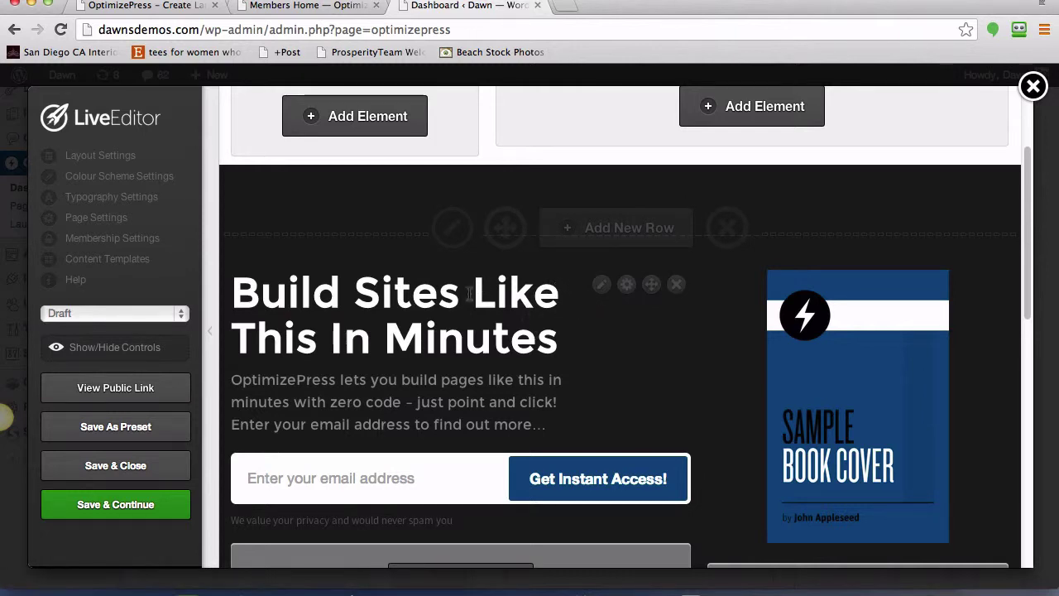
# - Retype the headline as 'Build Amazing Lead' / 'Capture Pages In Minutes' on two lines
pyautogui.click(603, 286)
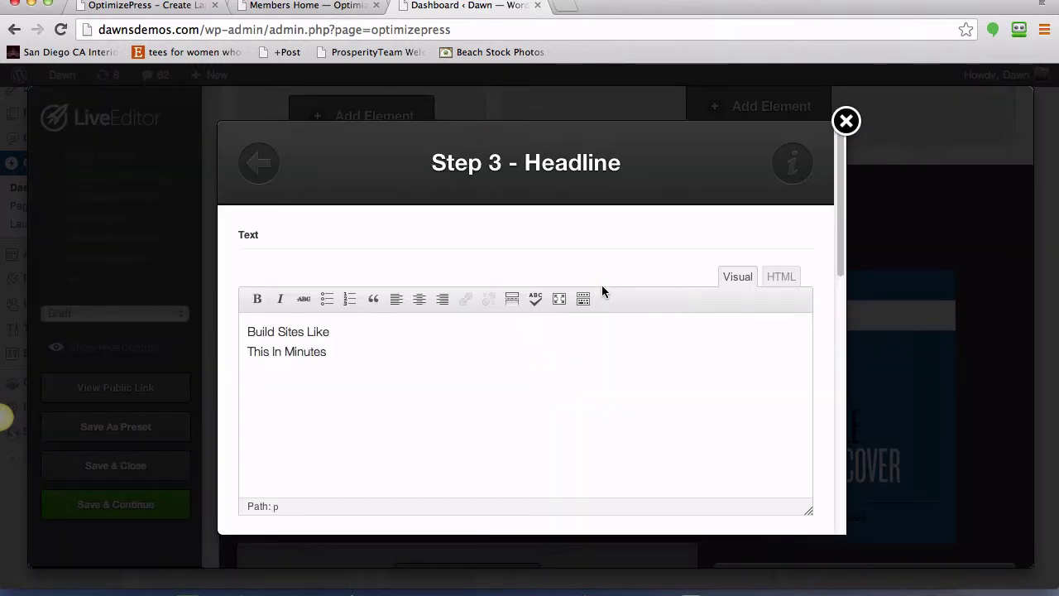
pyautogui.moveTo(336, 354); pyautogui.dragTo(237, 335)
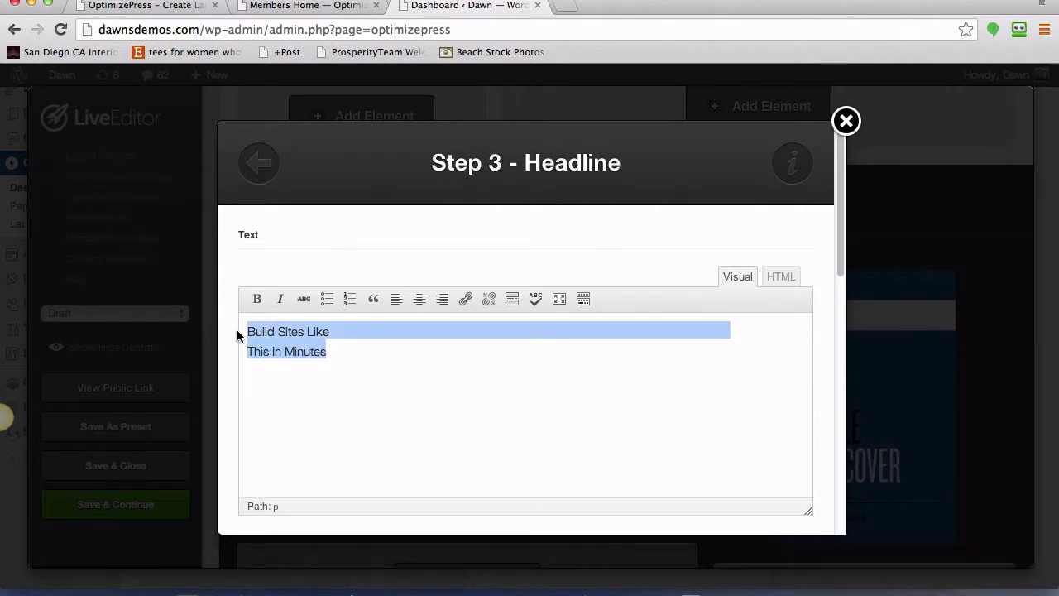
pyautogui.write('Amazing')
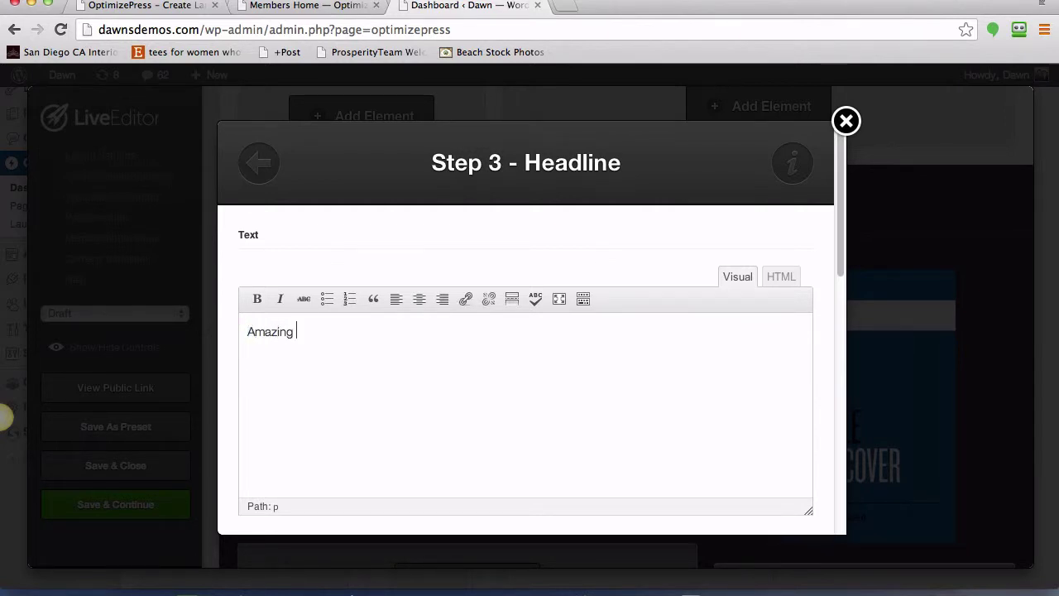
pyautogui.write(' Lead Cp')
pyautogui.press('BackSpace')
pyautogui.press('BackSpace')
pyautogui.press('BackSpace')
pyautogui.press('BackSpace')
pyautogui.write('apture ')
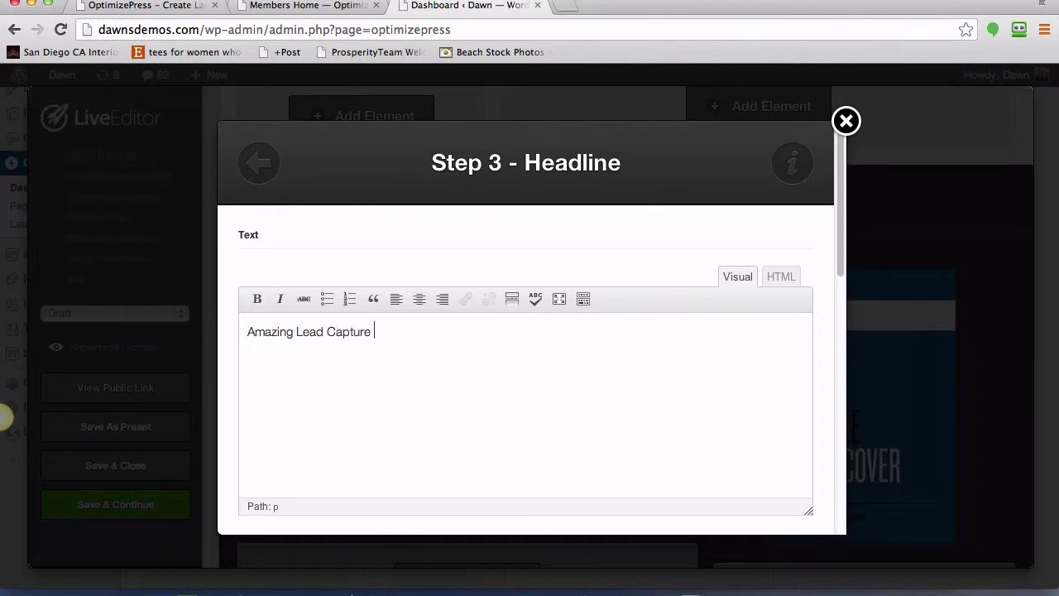
pyautogui.write('Page In Minutes')
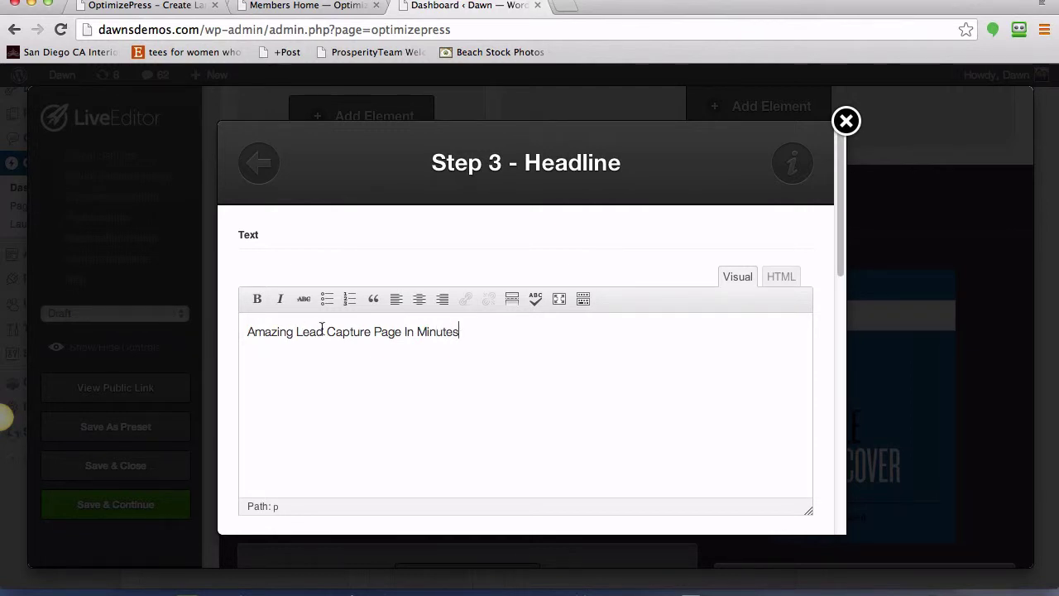
pyautogui.press('Return')
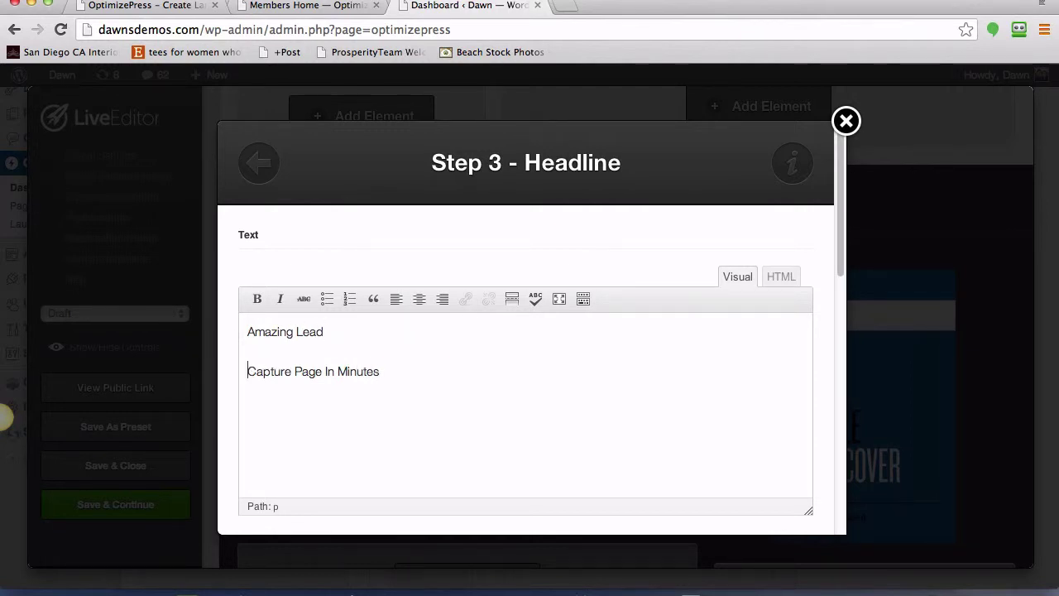
pyautogui.press('BackSpace')
pyautogui.press('Return')
pyautogui.press('BackSpace')
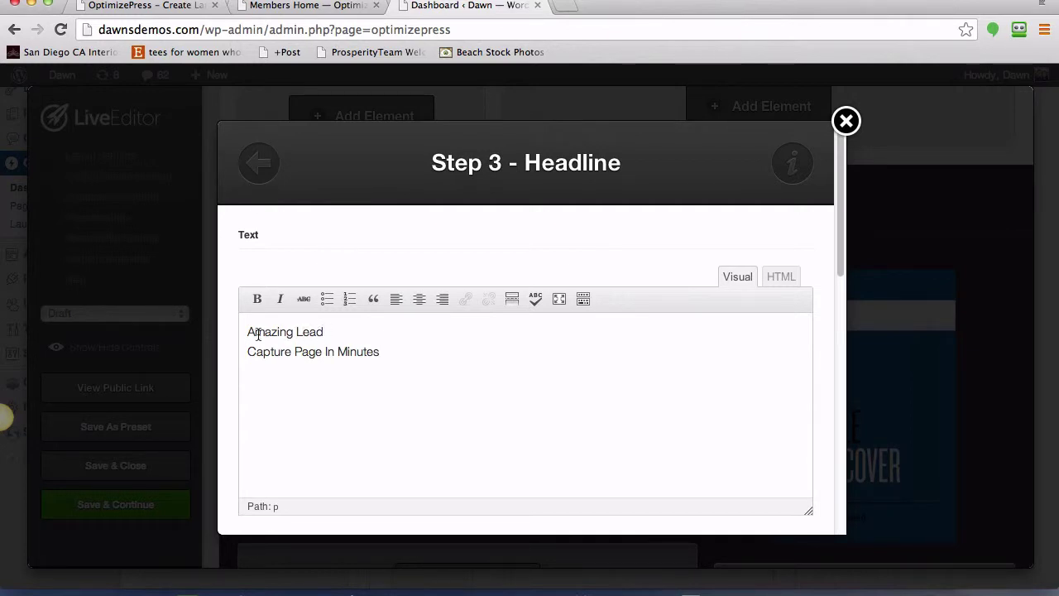
pyautogui.click(247, 332)
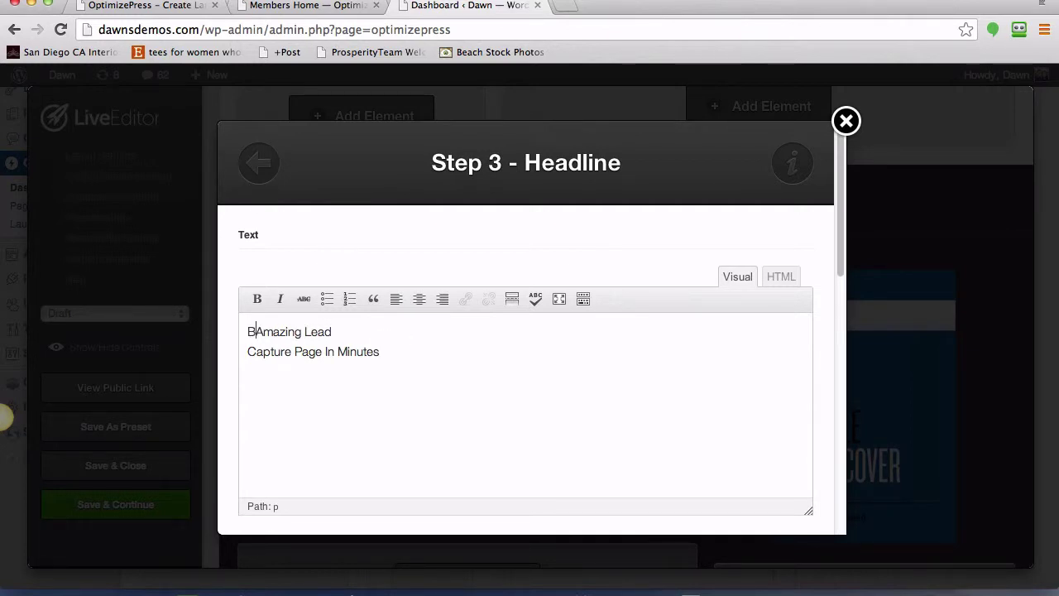
pyautogui.write('Build')
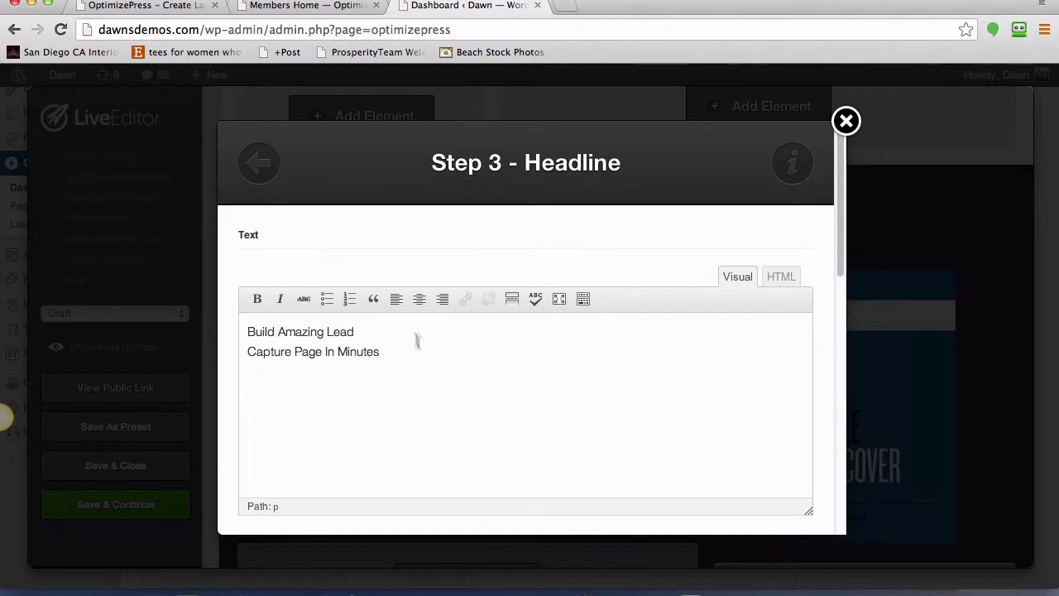
pyautogui.click(322, 351)
# - Add the missing 's' to 'Pages' and insert the updated headline into the page
pyautogui.write('s')
pyautogui.scroll(-1, 774, 255)
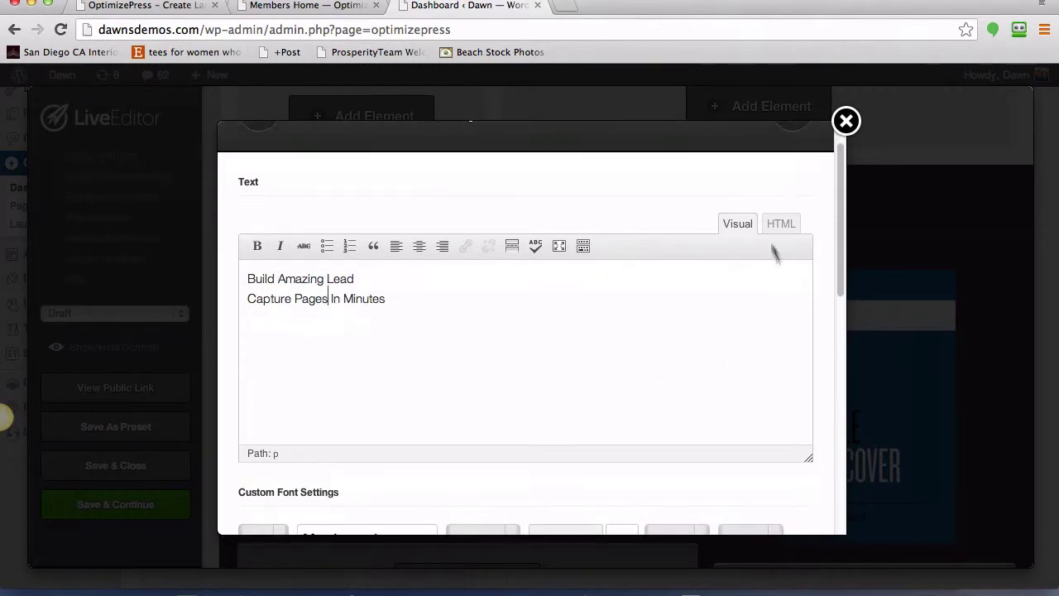
pyautogui.moveTo(840, 283); pyautogui.dragTo(842, 361)
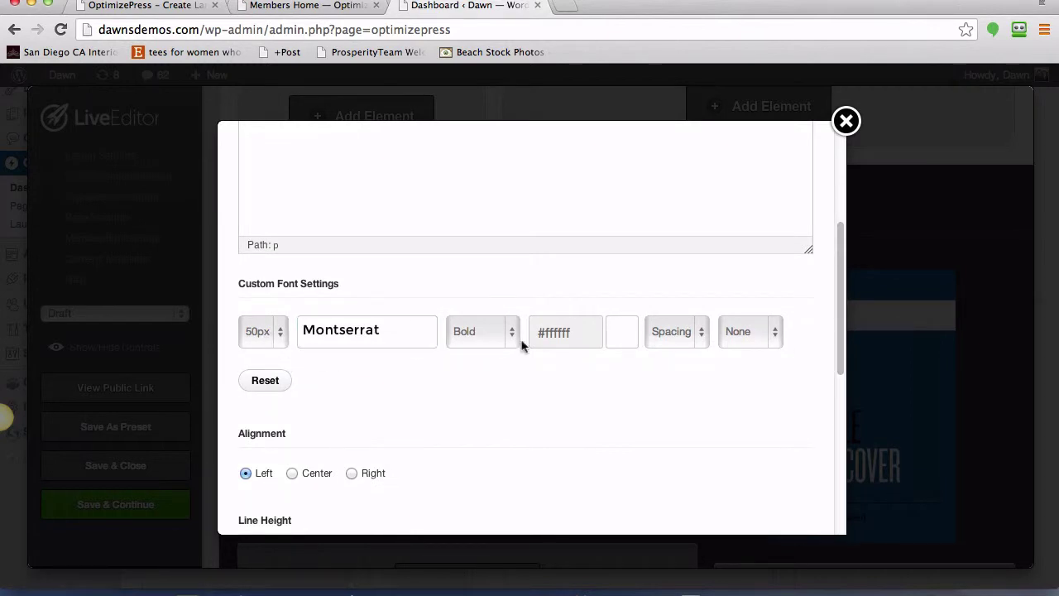
pyautogui.scroll(-1, 426, 384)
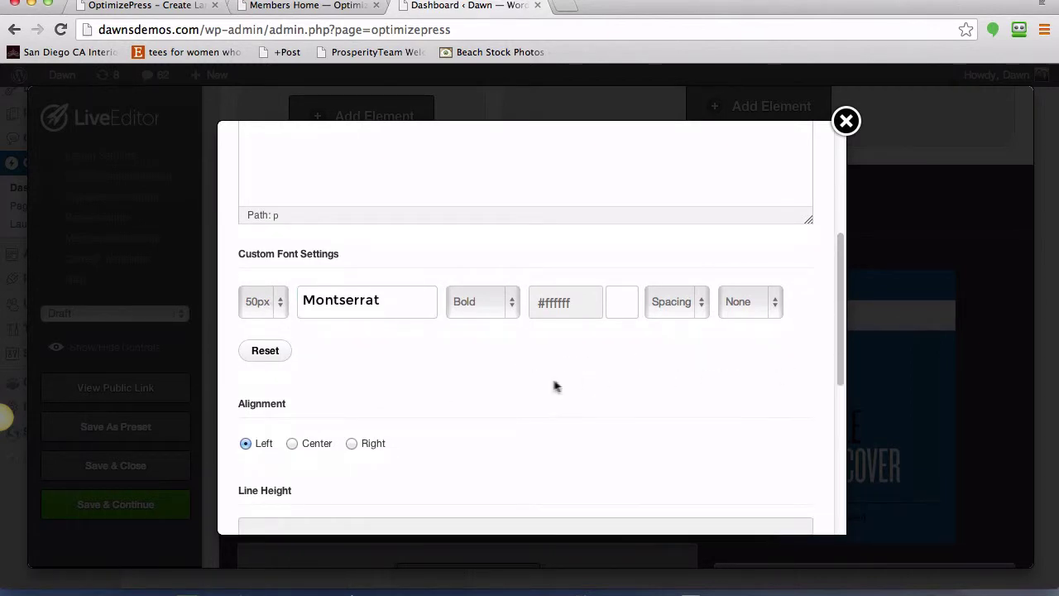
pyautogui.scroll(-4, 551, 386)
pyautogui.scroll(-1, 335, 424)
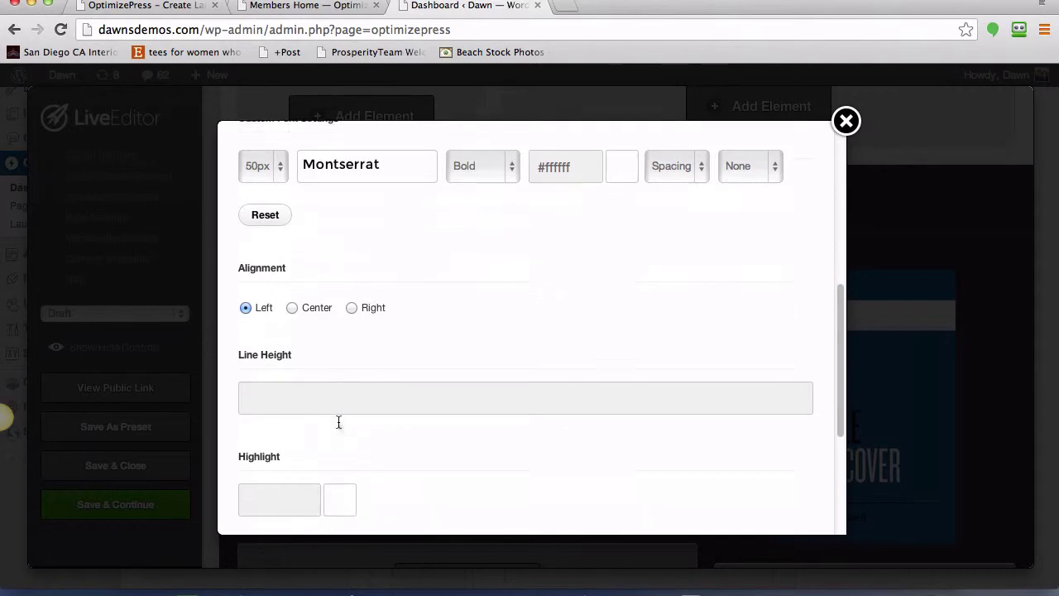
pyautogui.scroll(-8, 548, 414)
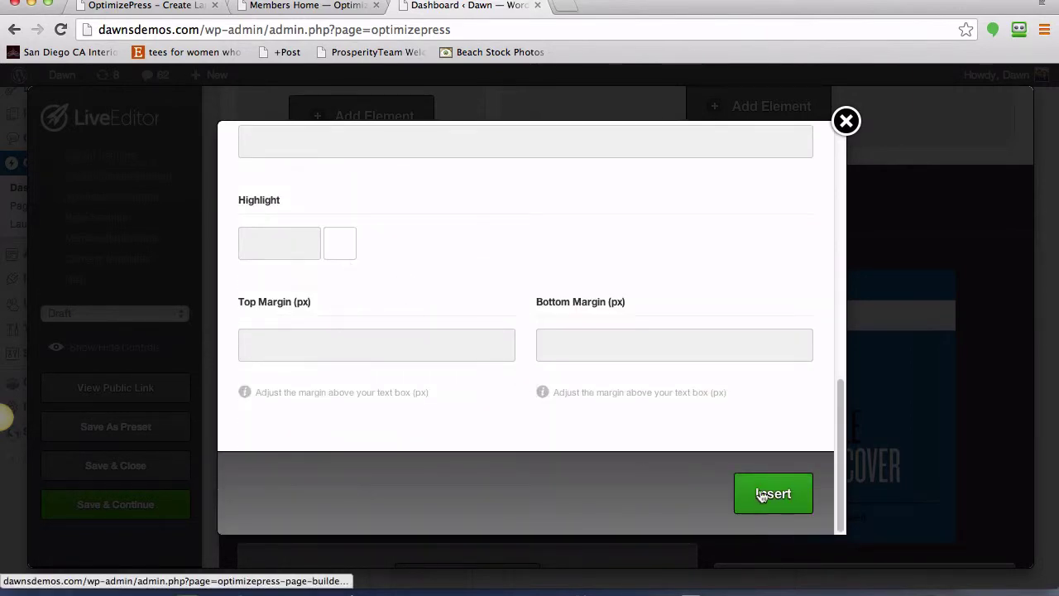
pyautogui.click(762, 495)
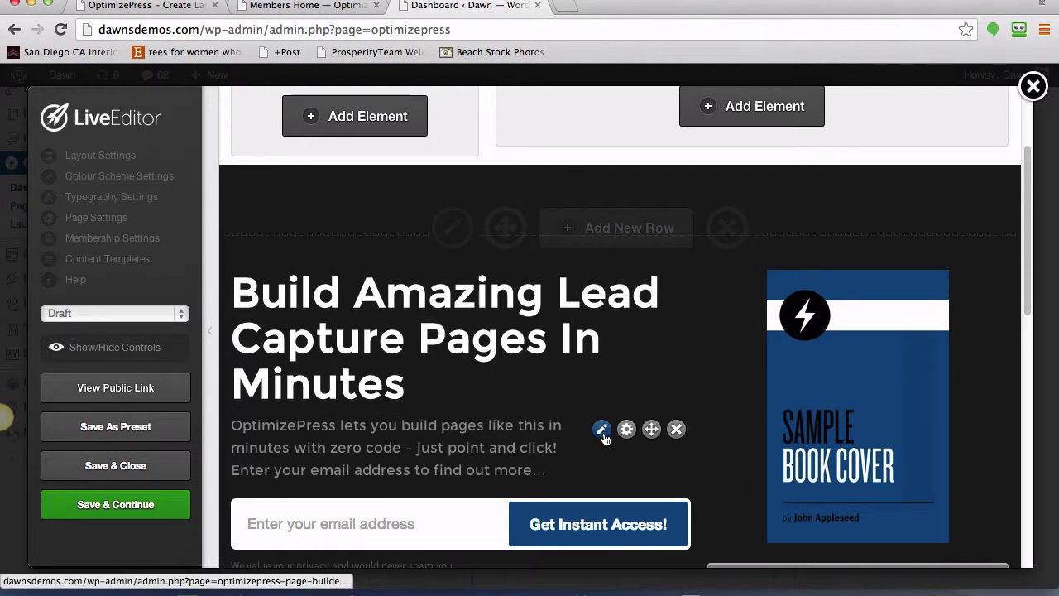
# - Replace the text block's content with 'Amazing sales copy... opt in NOW!' and insert it
pyautogui.click(602, 430)
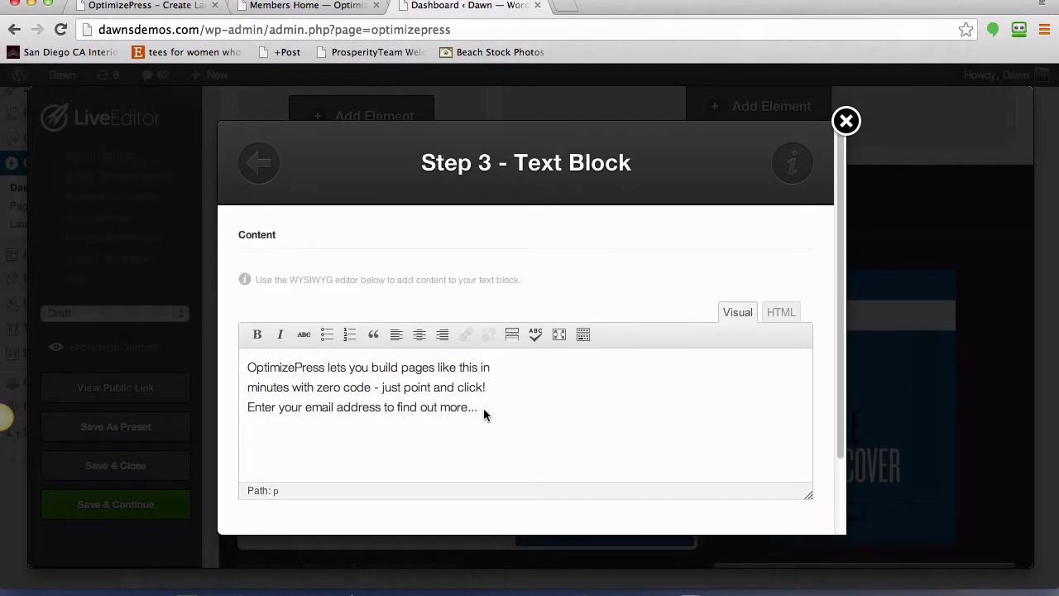
pyautogui.moveTo(482, 408); pyautogui.dragTo(207, 339)
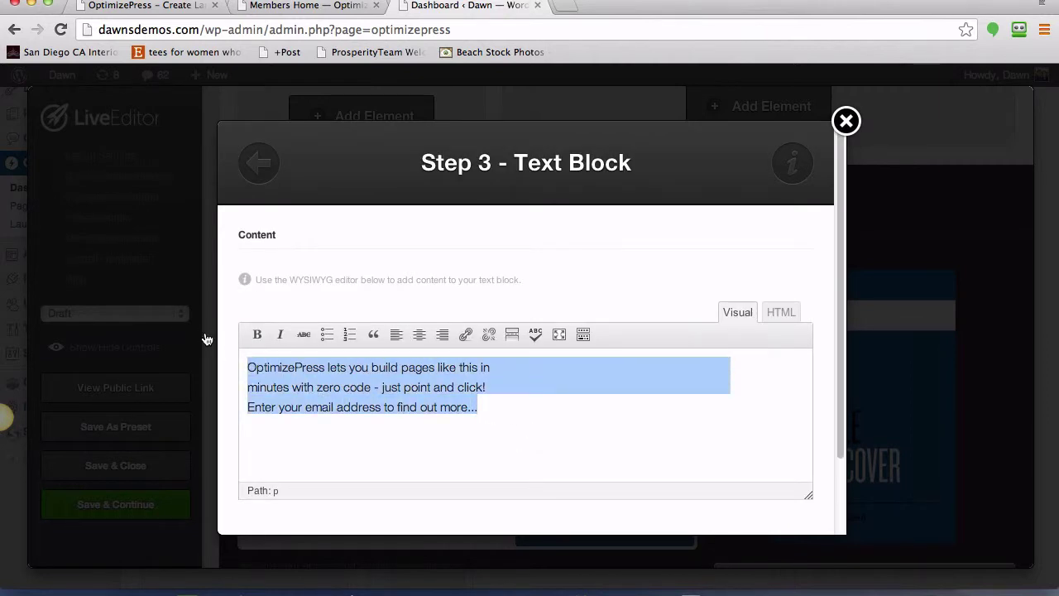
pyautogui.write('Am')
pyautogui.press('BackSpace')
pyautogui.press('BackSpace')
pyautogui.press('BackSpace')
pyautogui.press('BackSpace')
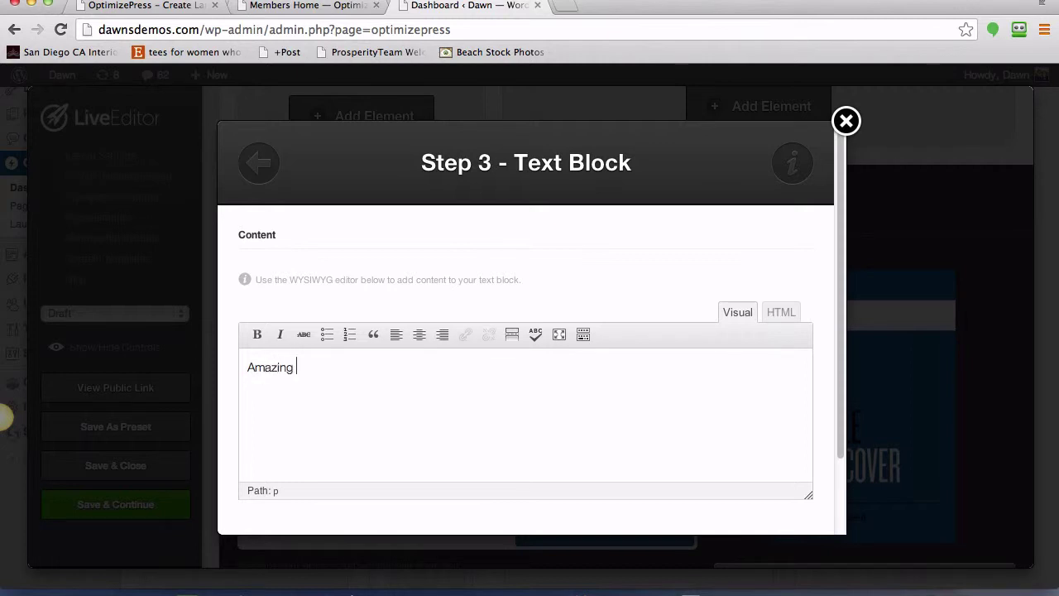
pyautogui.write('azing sales copy... opt in')
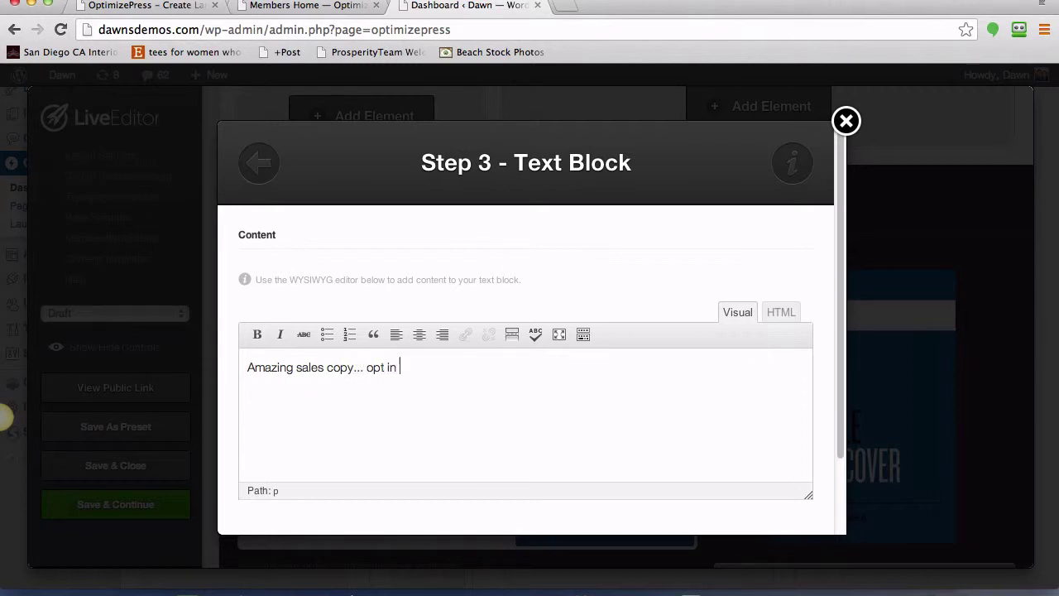
pyautogui.write(' NOW!')
pyautogui.scroll(-3, 840, 331)
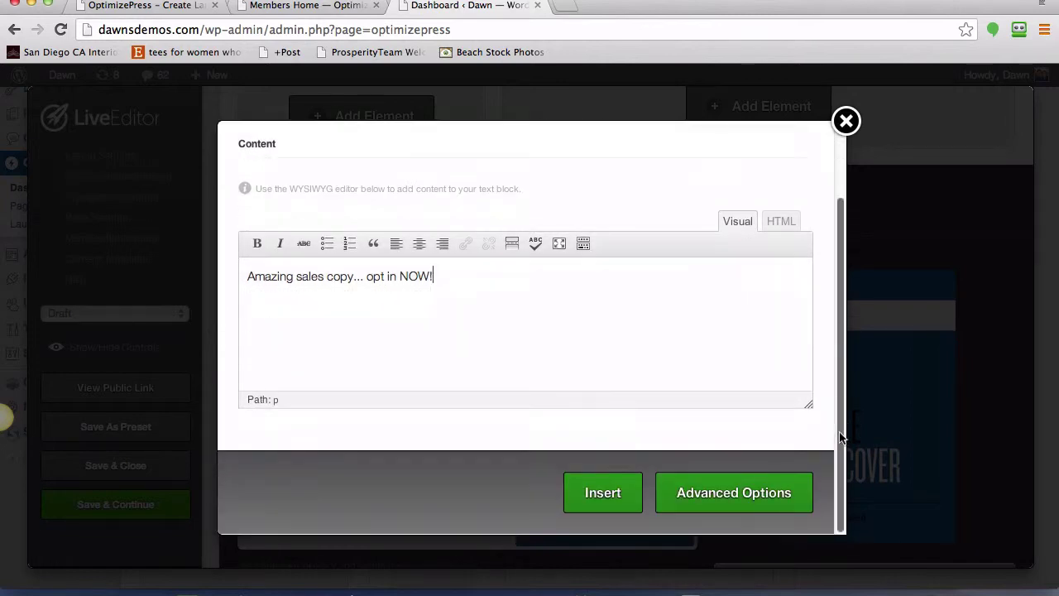
pyautogui.click(613, 494)
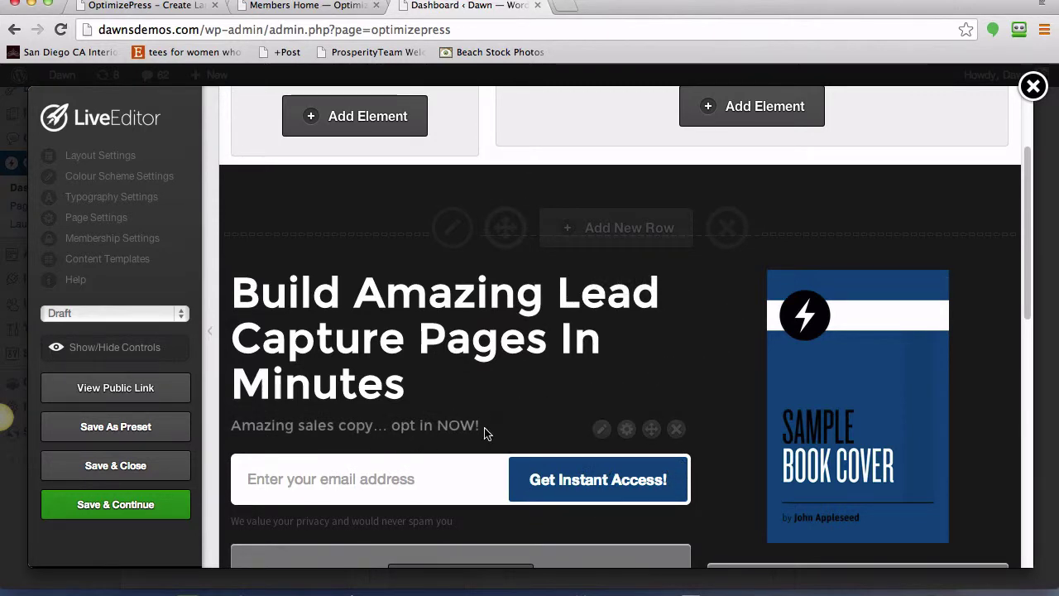
pyautogui.scroll(-2, 583, 405)
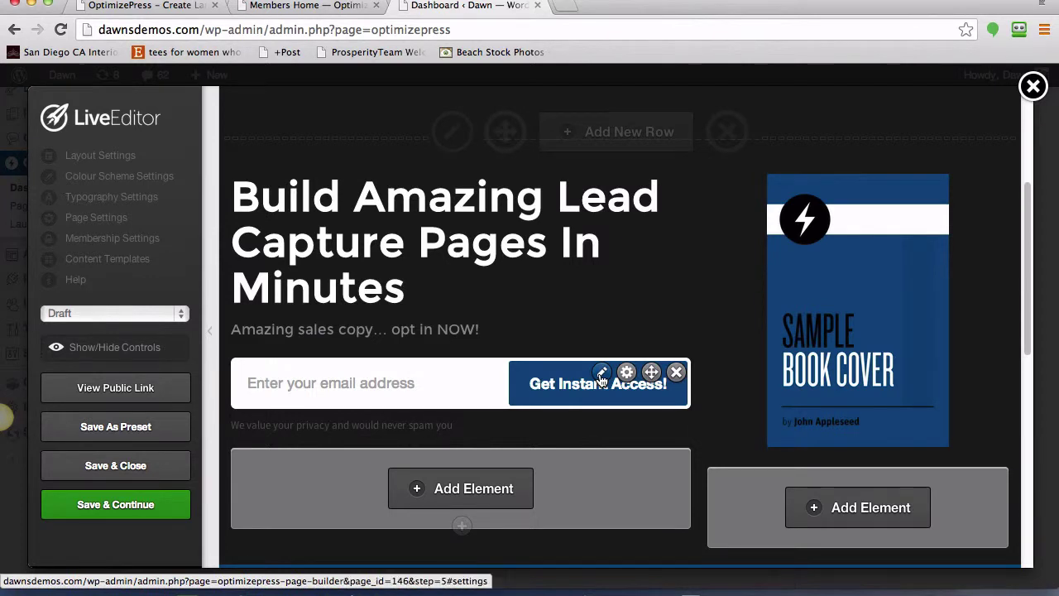
# - Change the optin form's submit button text from 'Get Instant Access!' to 'Watch The Video!'
pyautogui.click(602, 377)
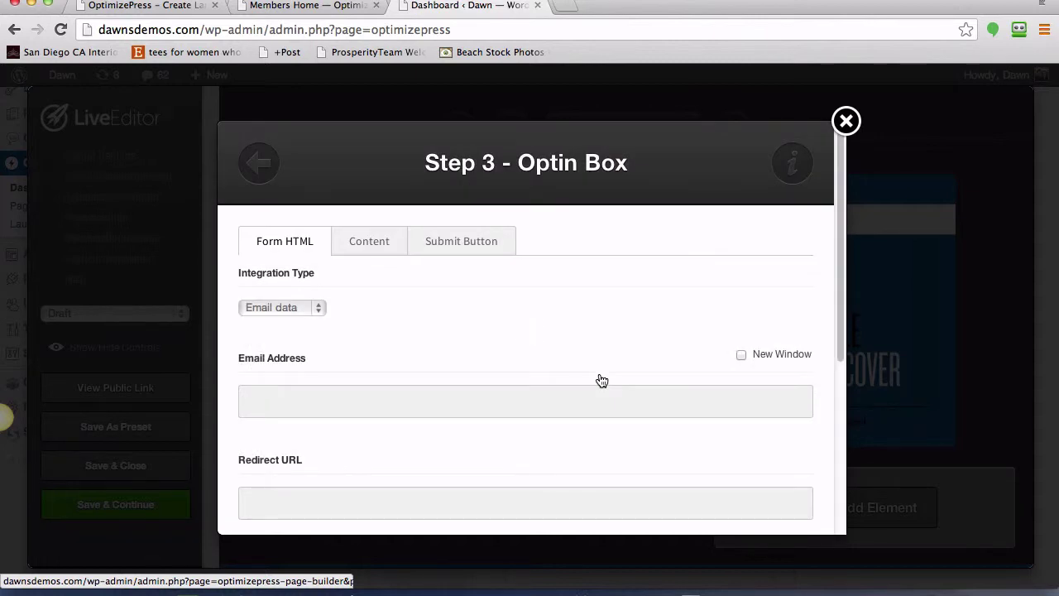
pyautogui.scroll(-3, 555, 344)
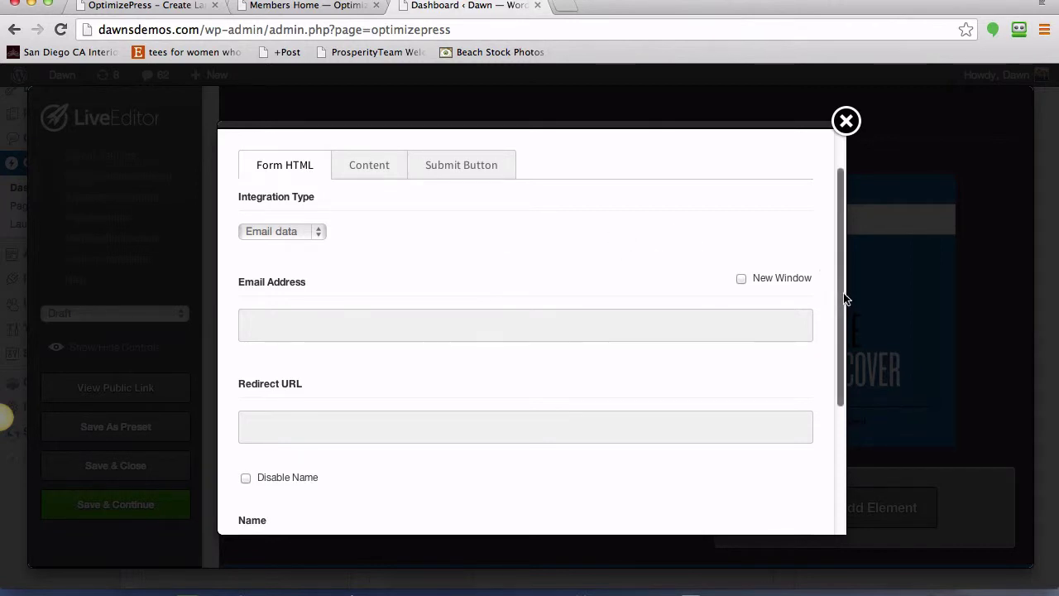
pyautogui.moveTo(839, 307); pyautogui.dragTo(840, 260)
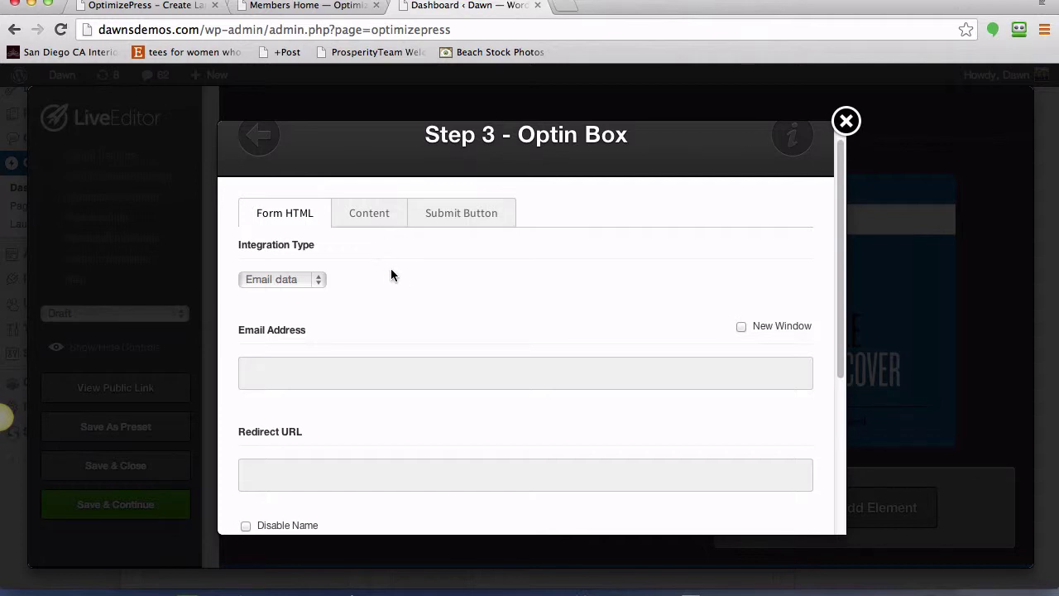
pyautogui.click(455, 217)
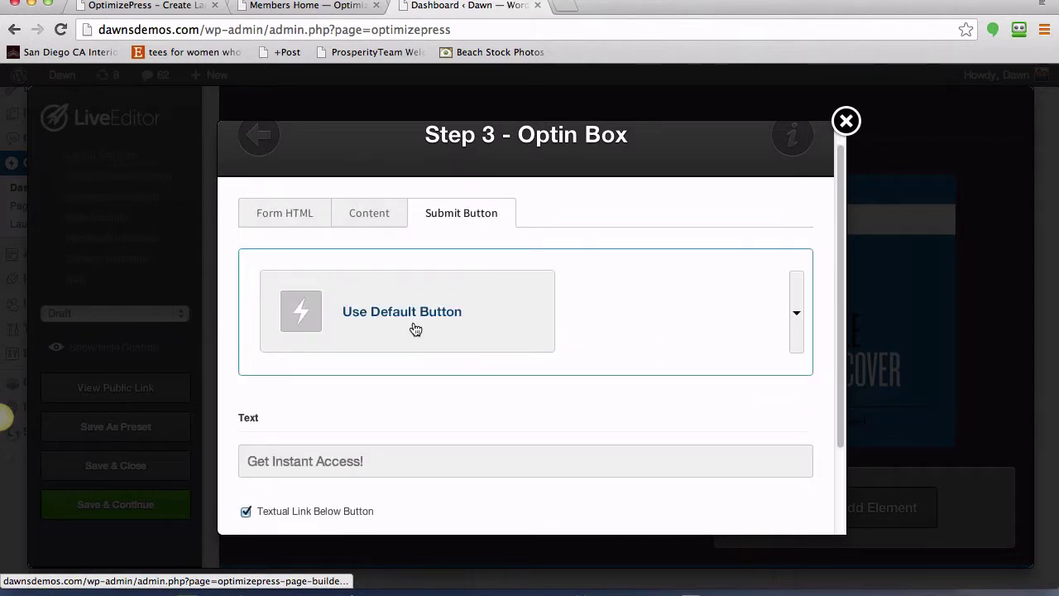
pyautogui.scroll(-3, 584, 364)
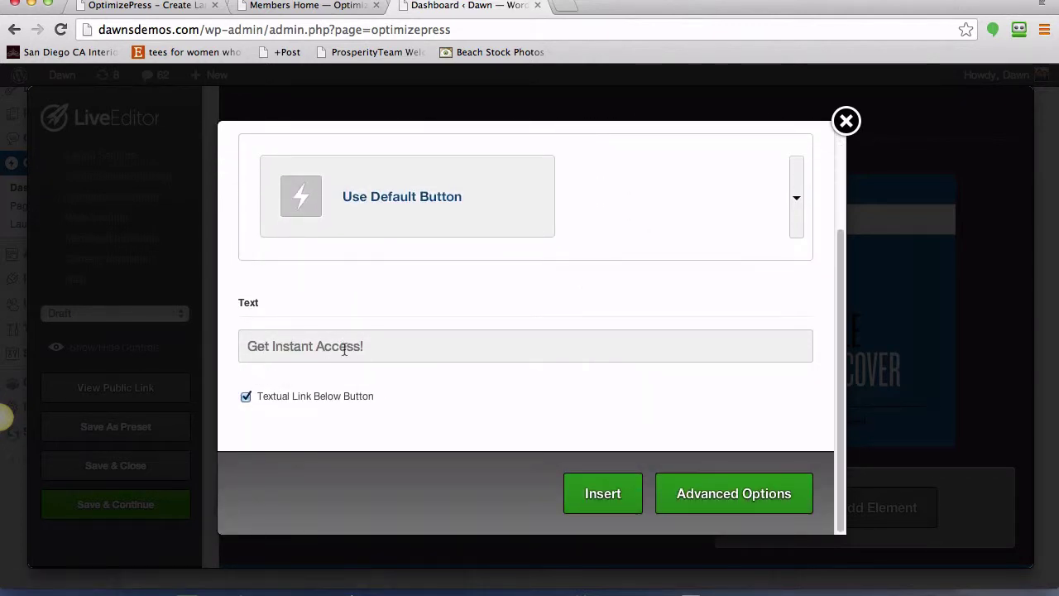
pyautogui.moveTo(363, 346); pyautogui.dragTo(235, 342)
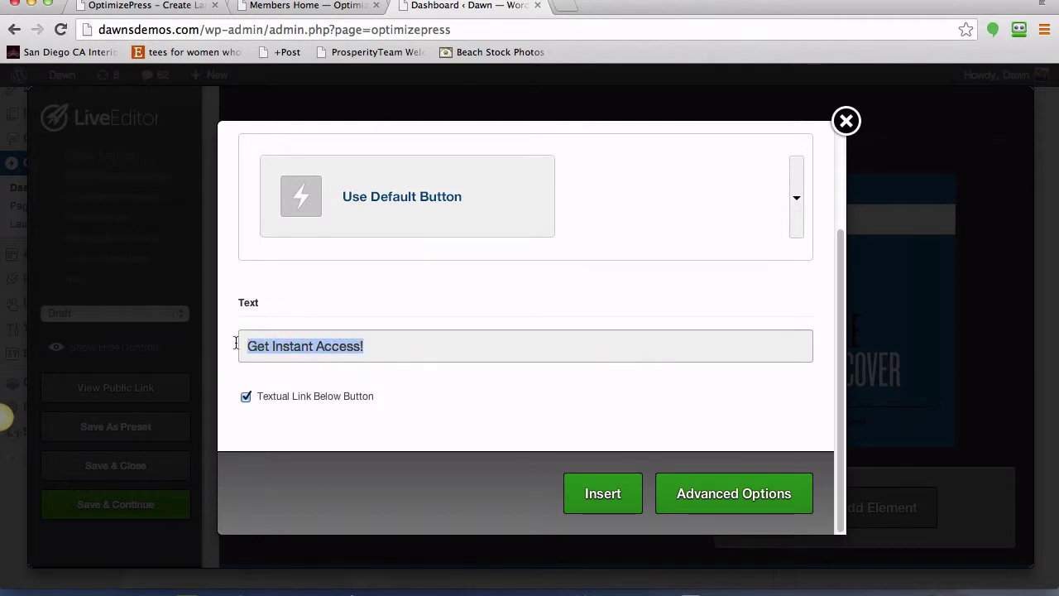
pyautogui.write('Watch T')
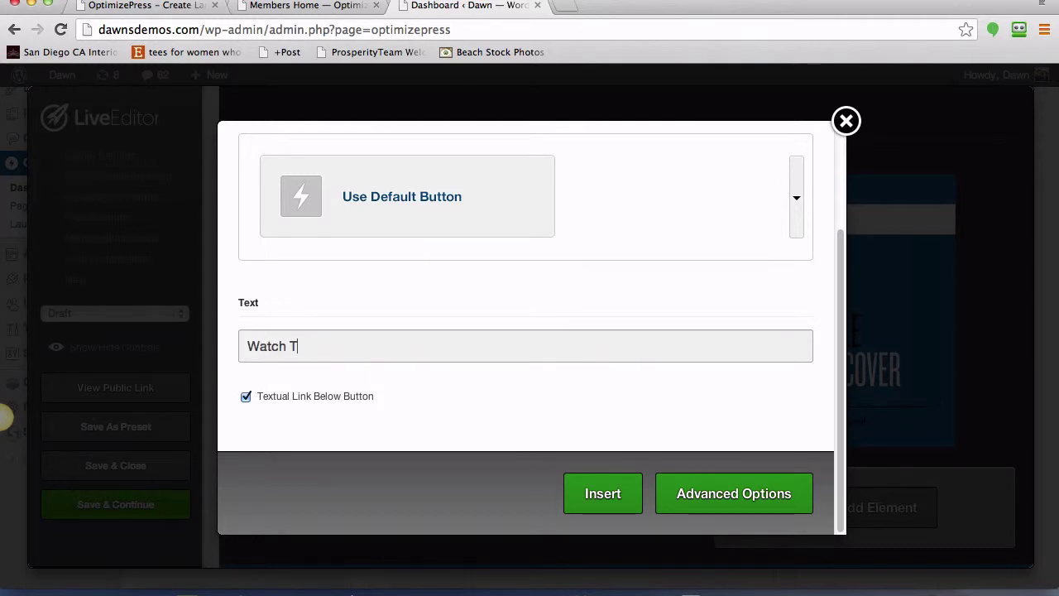
pyautogui.write('he Video!')
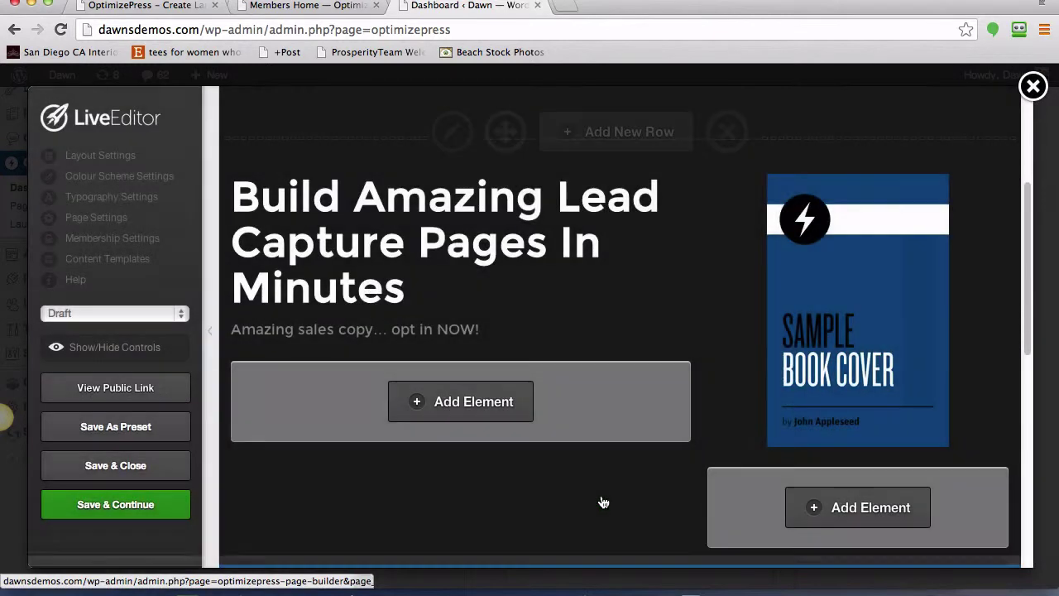
pyautogui.click(604, 503)
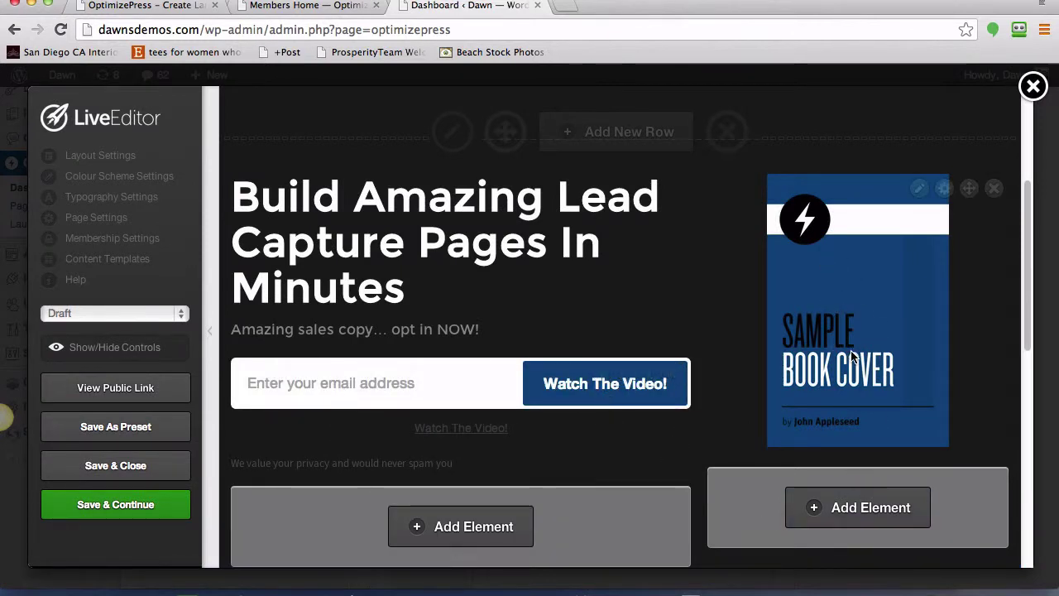
# - Upload headlinegenerator.png from Documents and insert it at Full Size (400 × 449) as the element's image
pyautogui.click(918, 188)
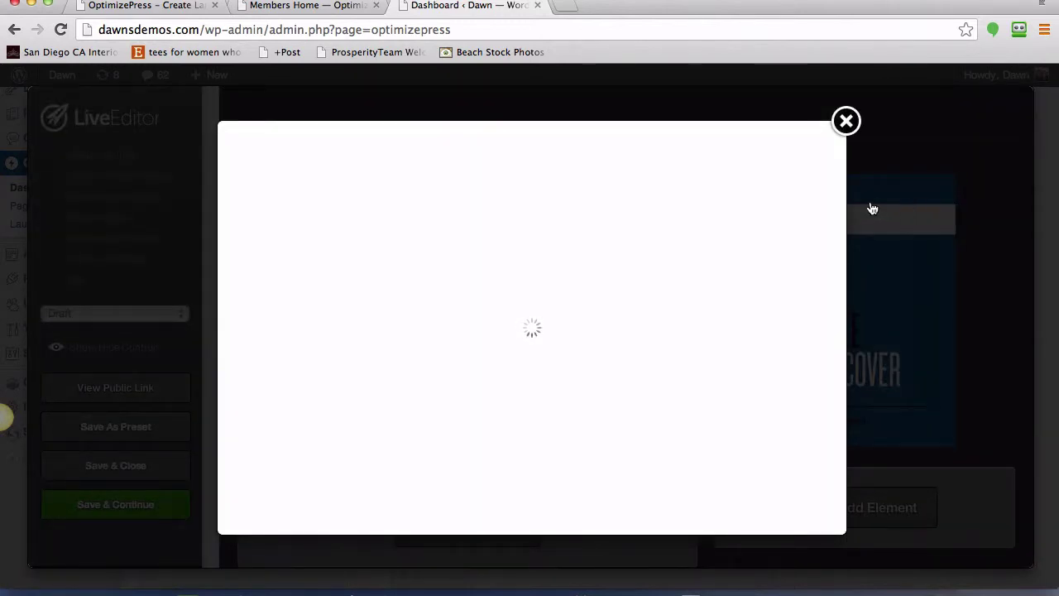
pyautogui.scroll(-2, 433, 362)
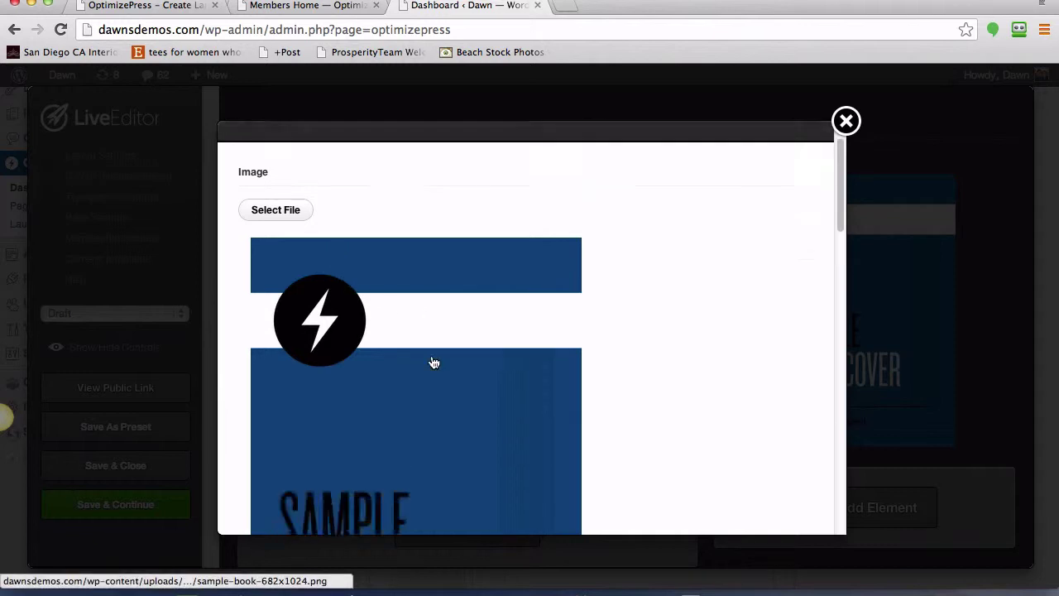
pyautogui.scroll(2, 432, 362)
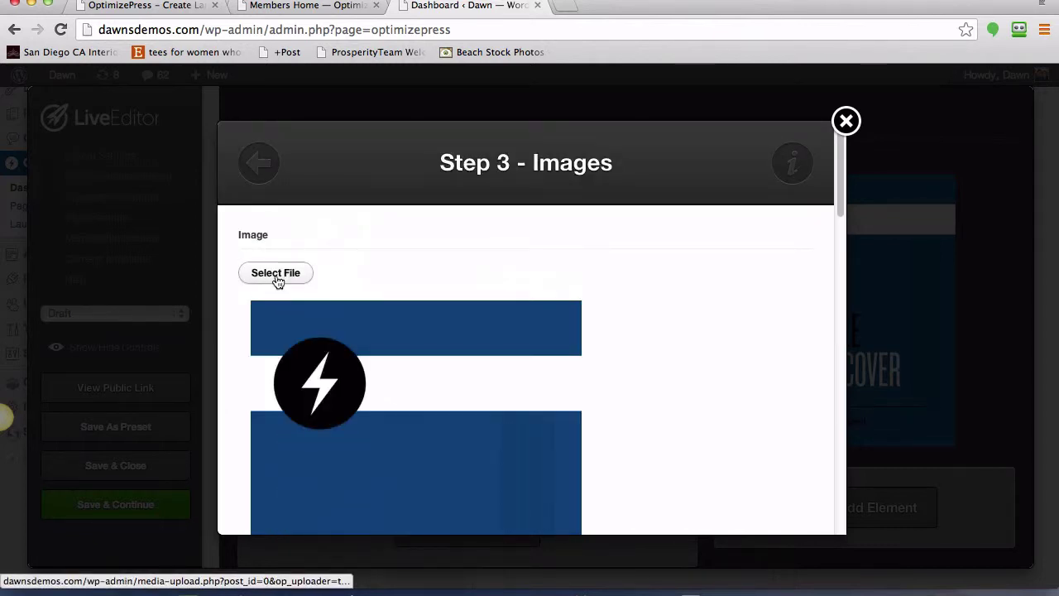
pyautogui.click(277, 277)
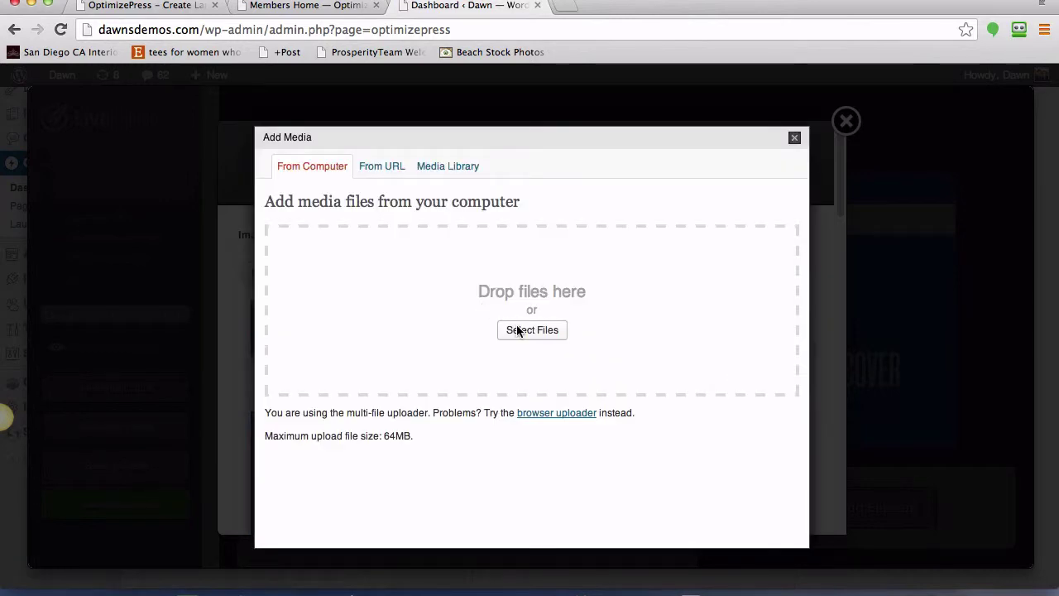
pyautogui.click(531, 330)
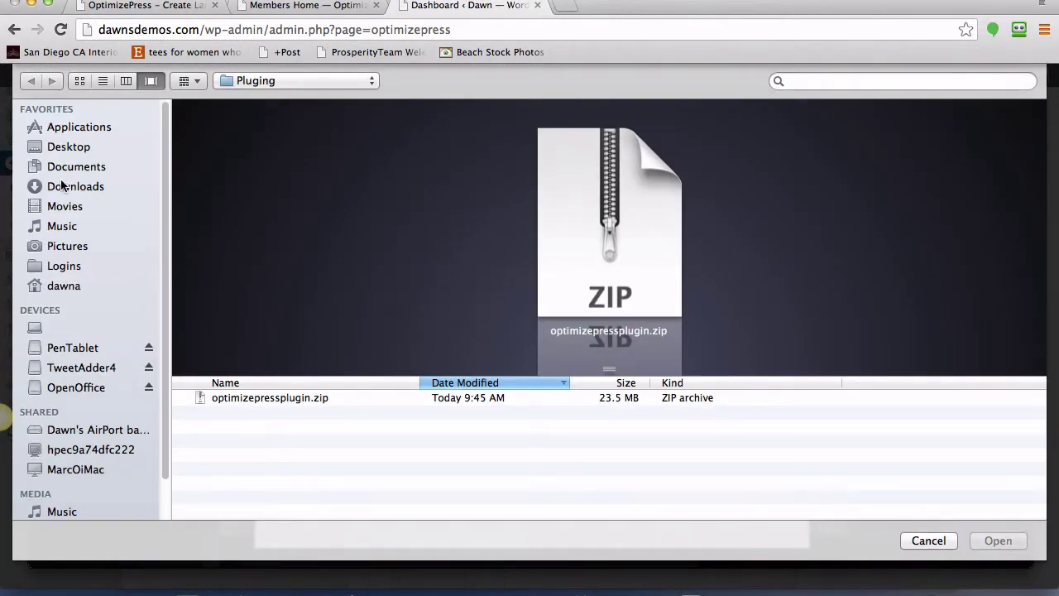
pyautogui.click(59, 166)
pyautogui.click(1012, 545)
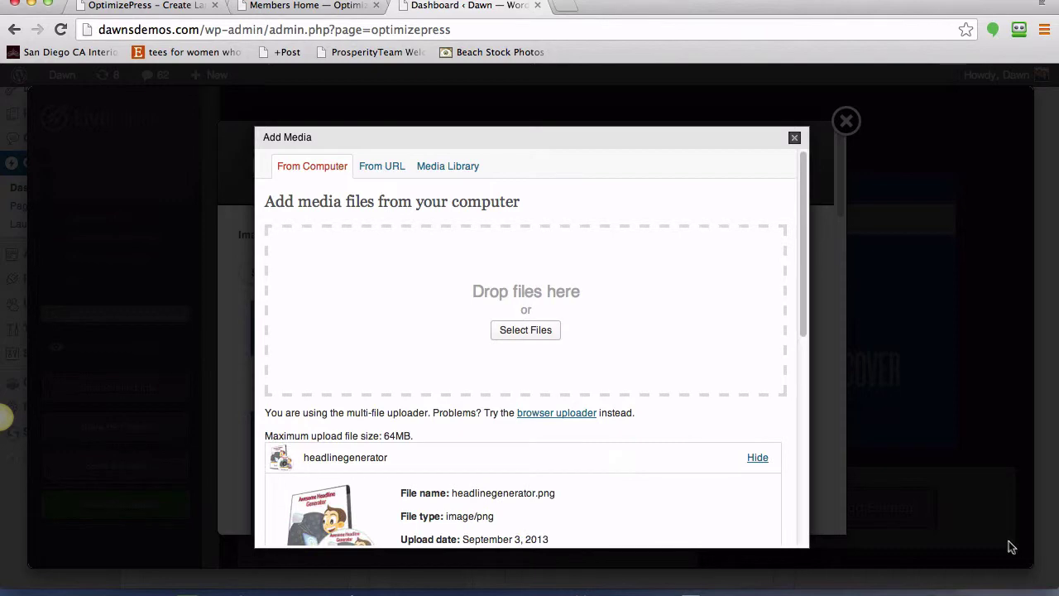
pyautogui.moveTo(799, 298); pyautogui.dragTo(801, 521)
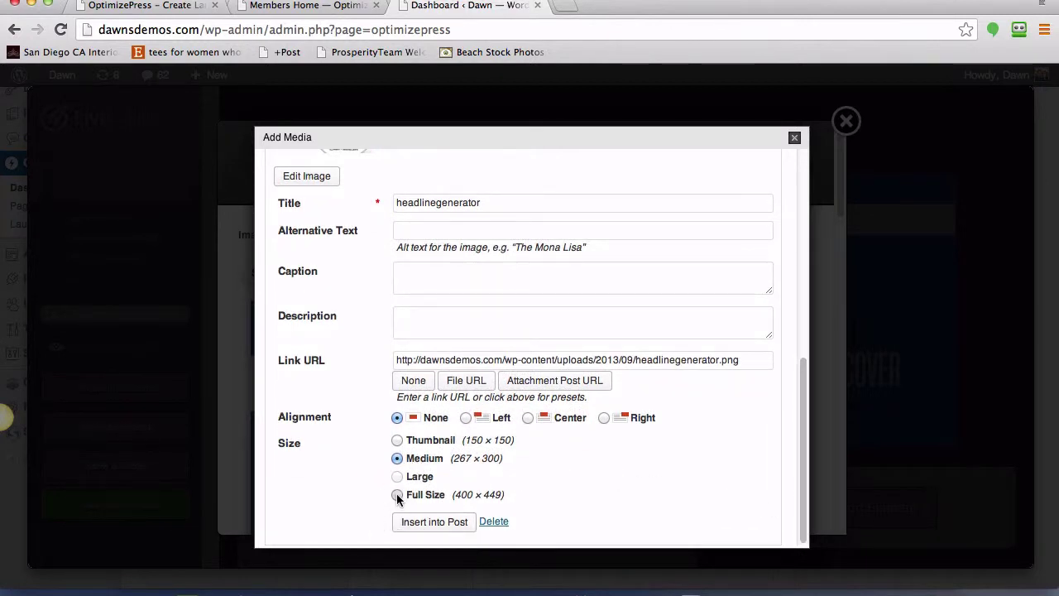
pyautogui.click(396, 494)
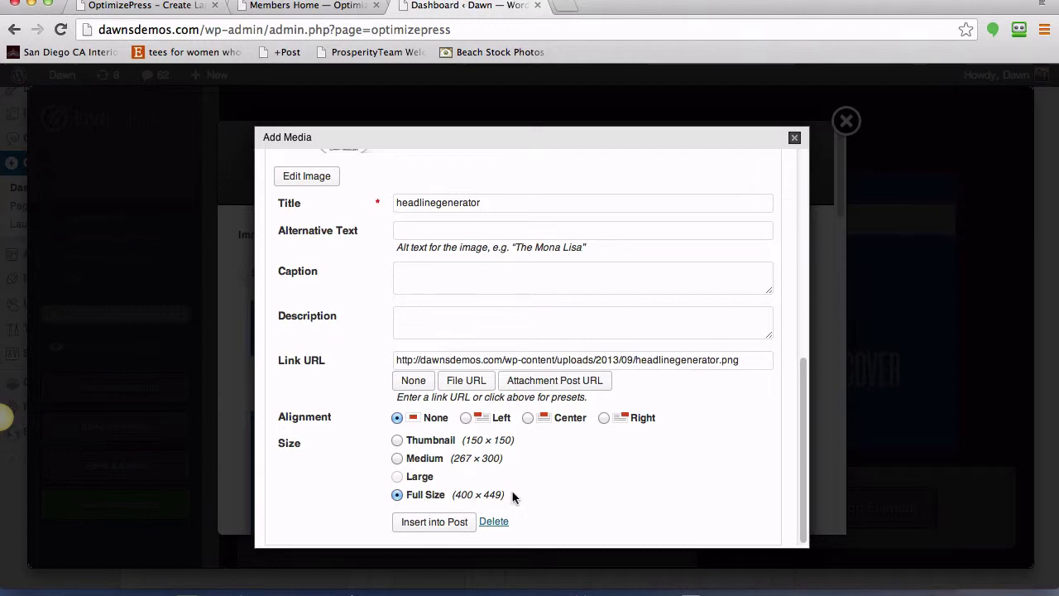
pyautogui.click(438, 521)
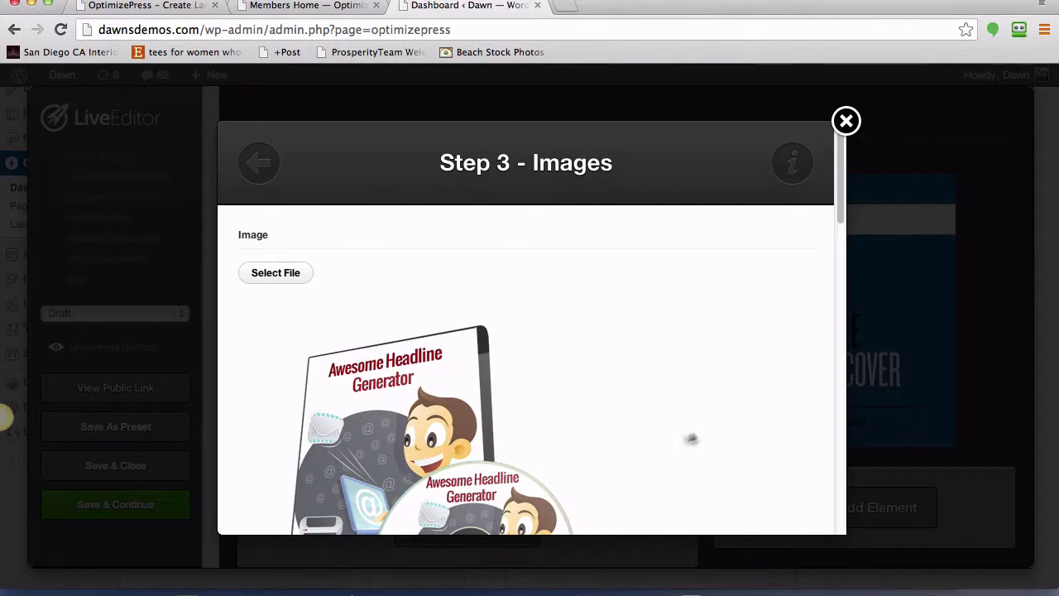
# - Review the Step 3 - Images width, alignment and margin options, then insert the image element
pyautogui.scroll(-15, 696, 436)
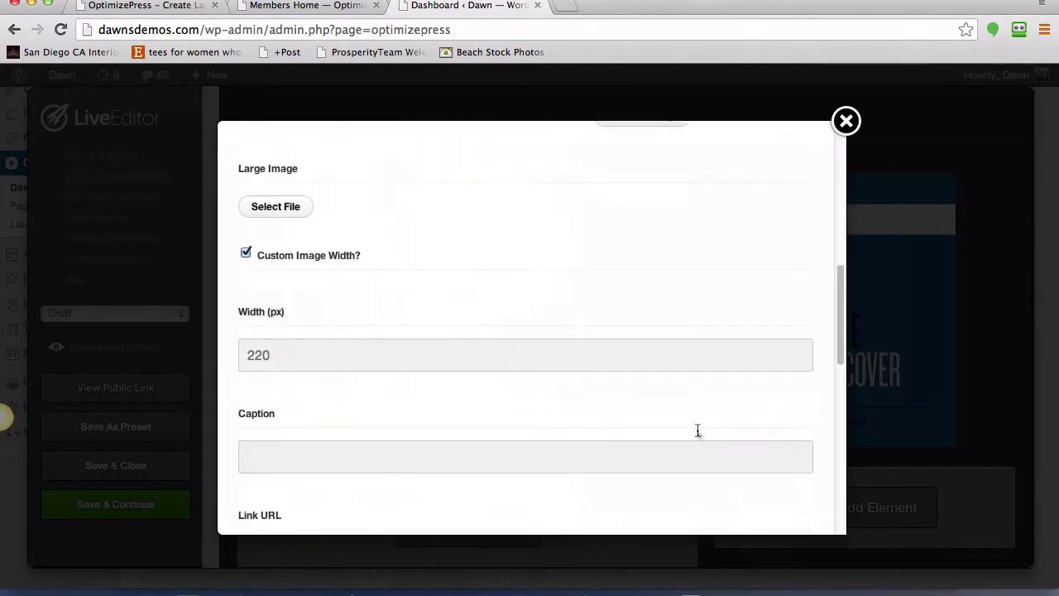
pyautogui.scroll(-5, 697, 429)
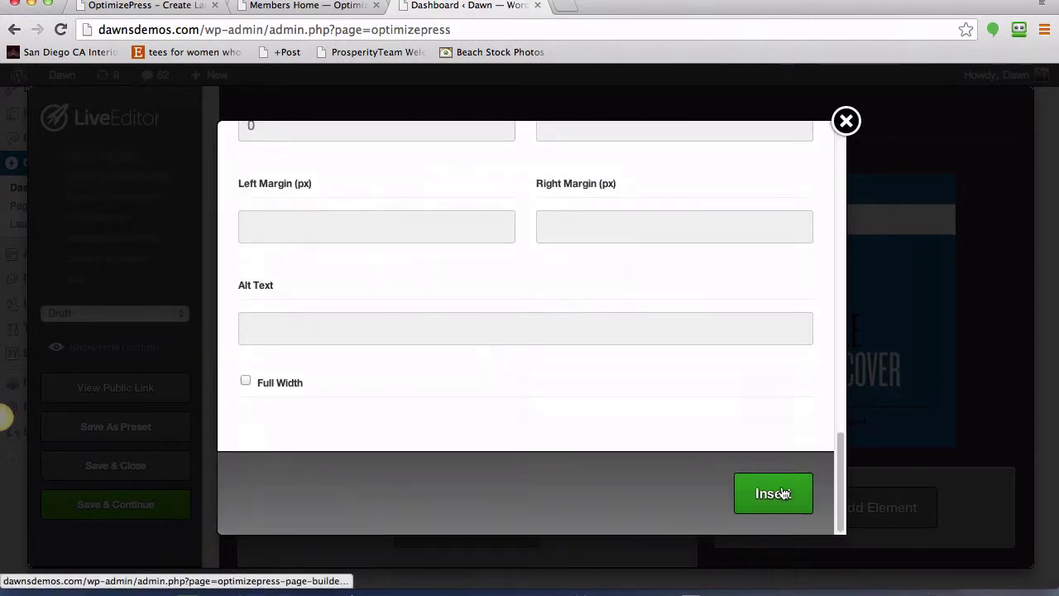
pyautogui.scroll(2, 523, 345)
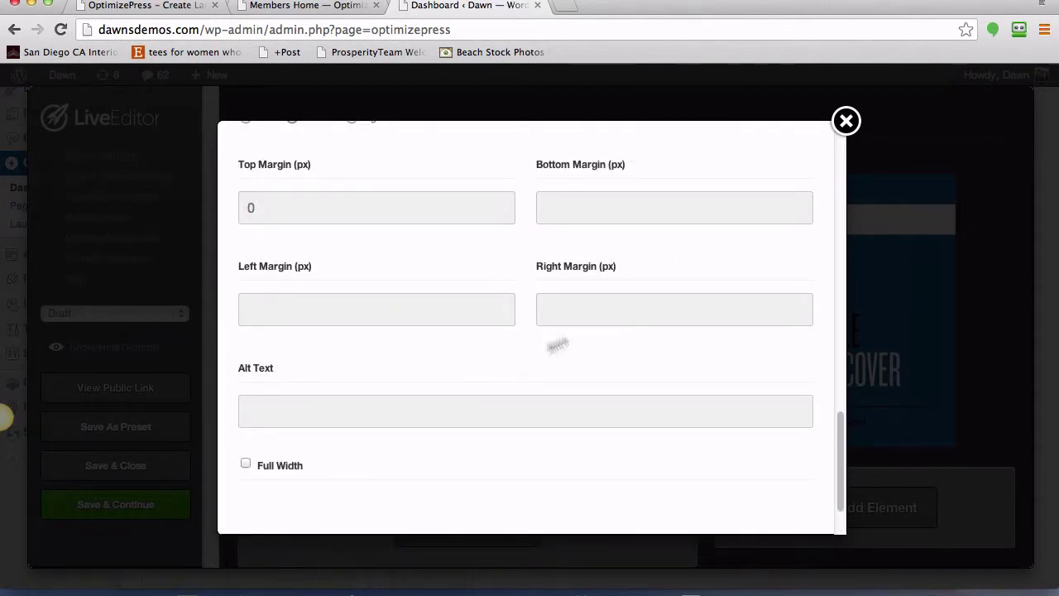
pyautogui.scroll(2, 348, 229)
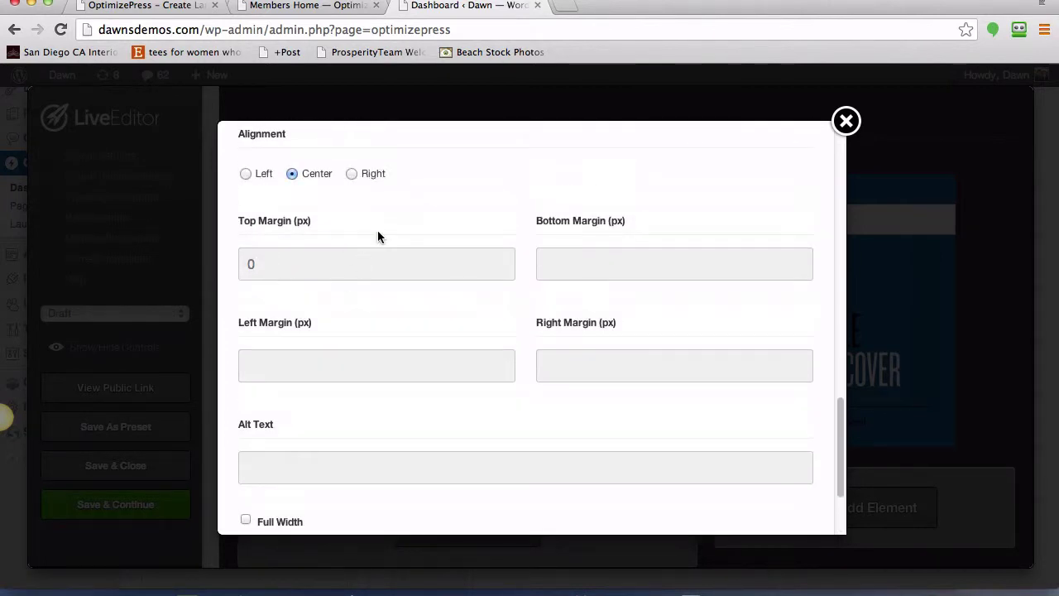
pyautogui.scroll(4, 378, 236)
pyautogui.scroll(-3, 584, 405)
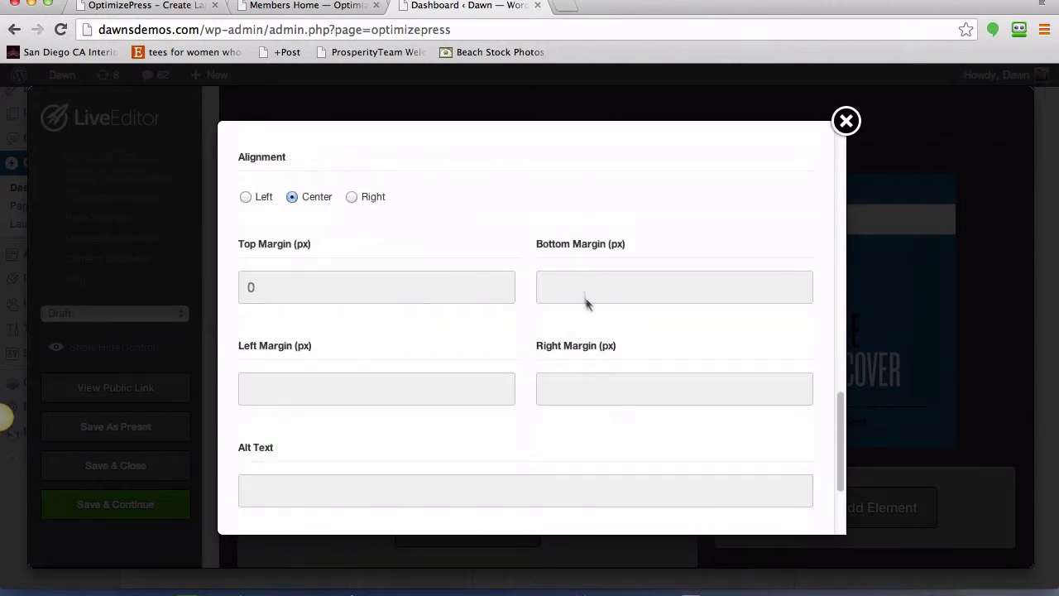
pyautogui.scroll(-2, 526, 427)
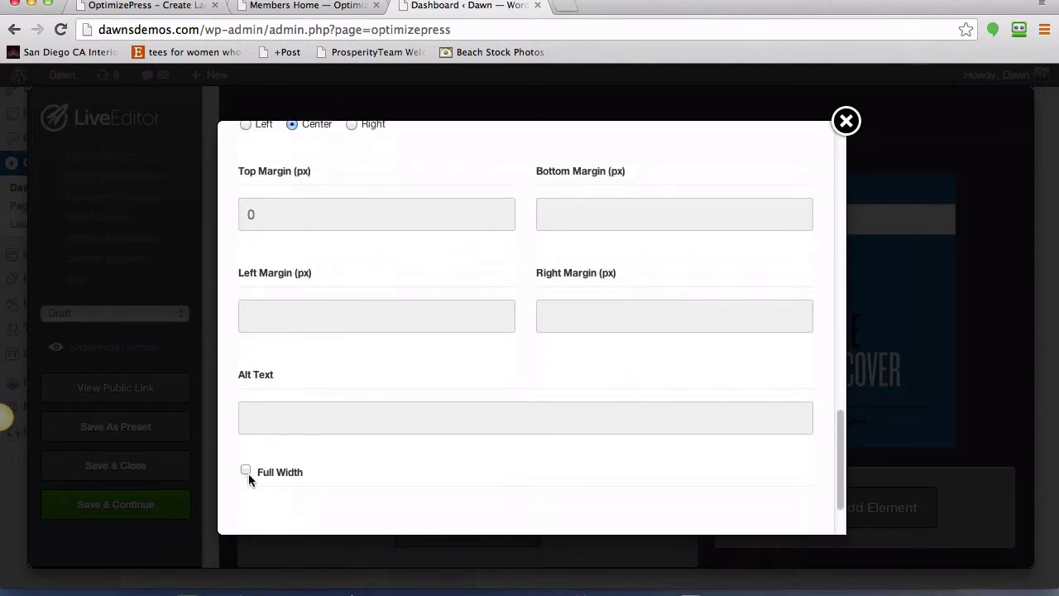
pyautogui.scroll(-2, 396, 405)
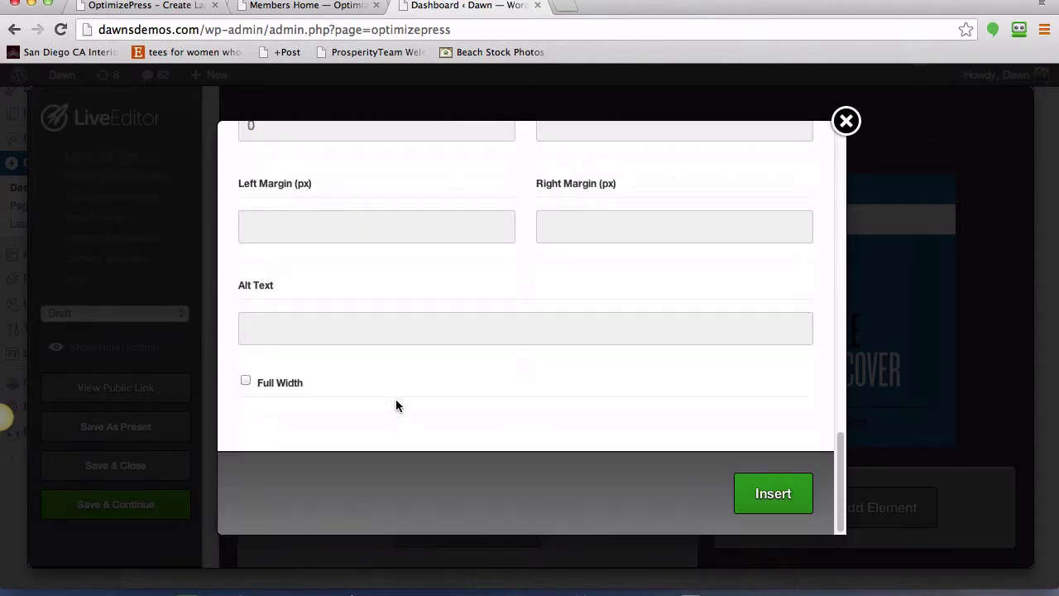
pyautogui.click(773, 495)
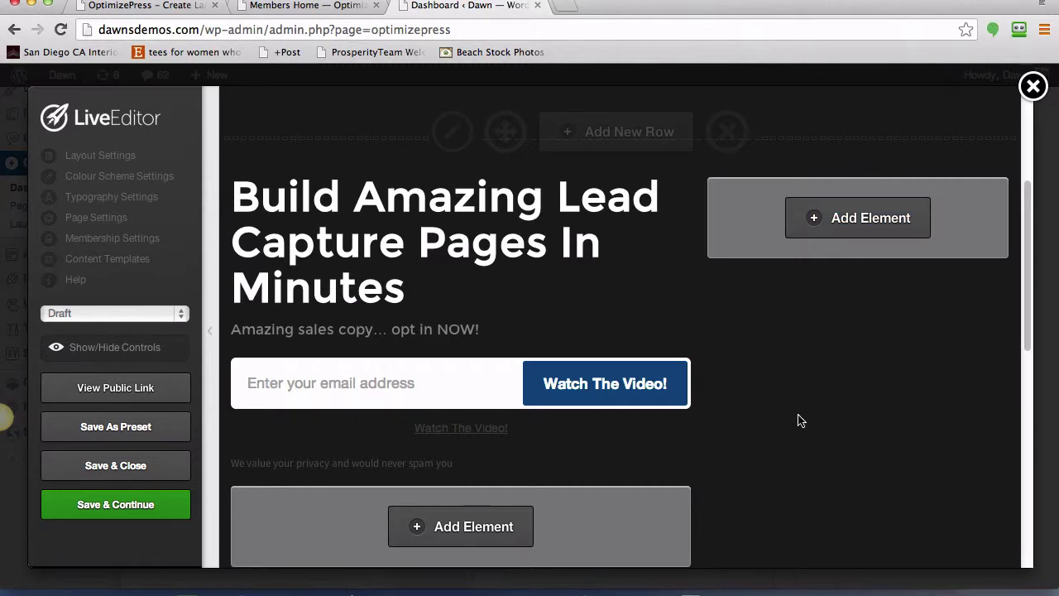
# - Add a new element to the right column beside the headline
pyautogui.scroll(3, 801, 420)
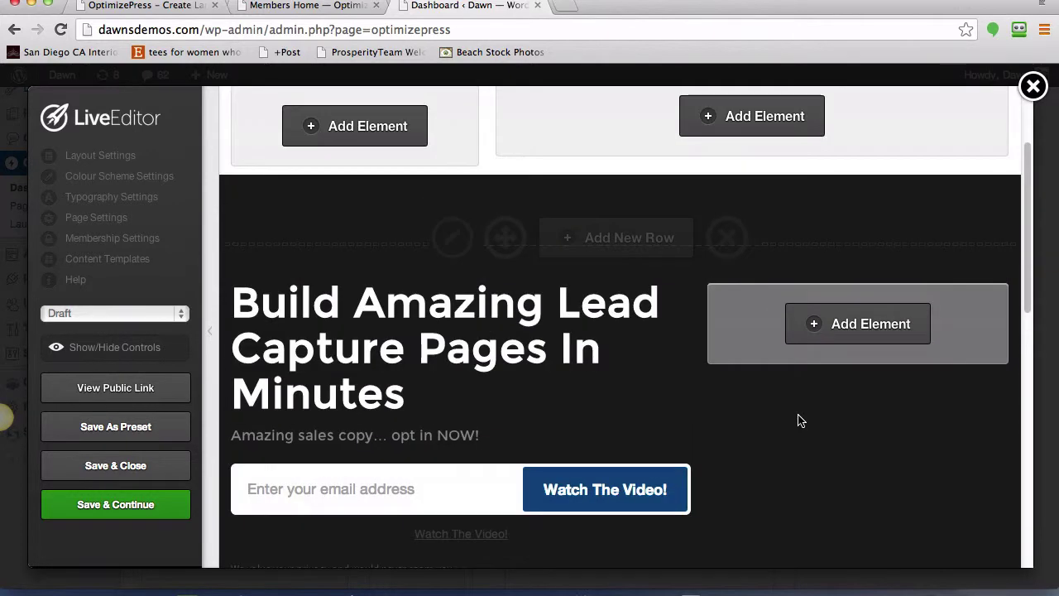
pyautogui.scroll(4, 801, 421)
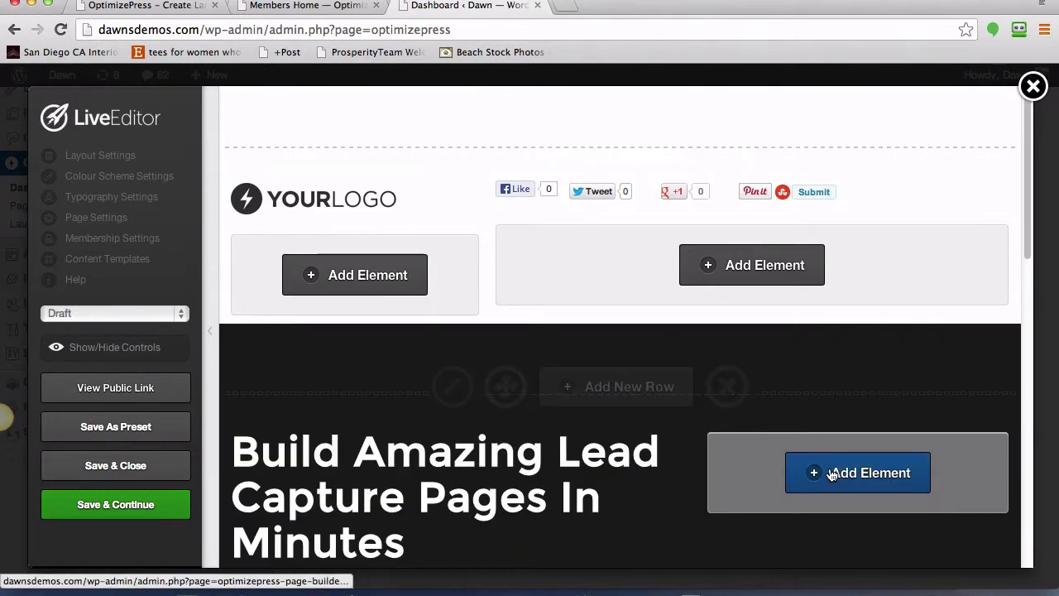
pyautogui.scroll(-5, 831, 472)
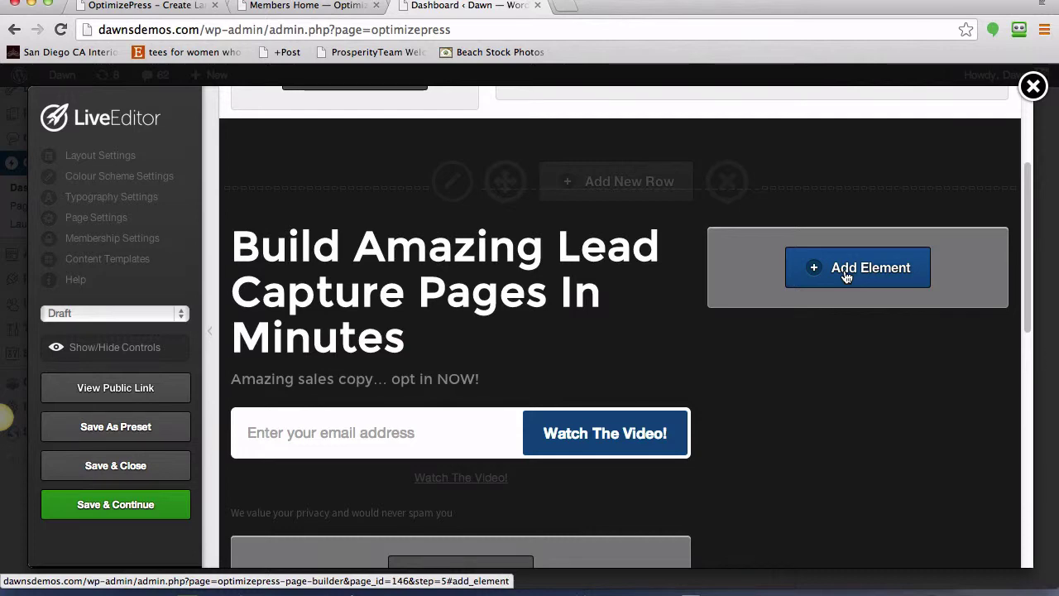
pyautogui.click(845, 278)
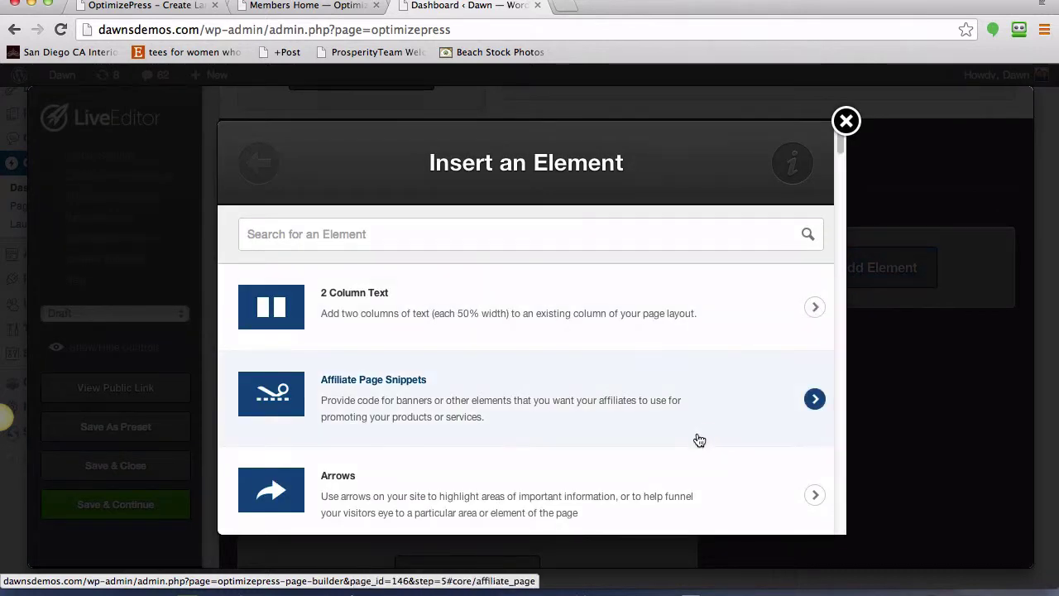
# - Choose Images from the Insert an Element list
pyautogui.scroll(-1, 582, 425)
pyautogui.scroll(-2, 581, 424)
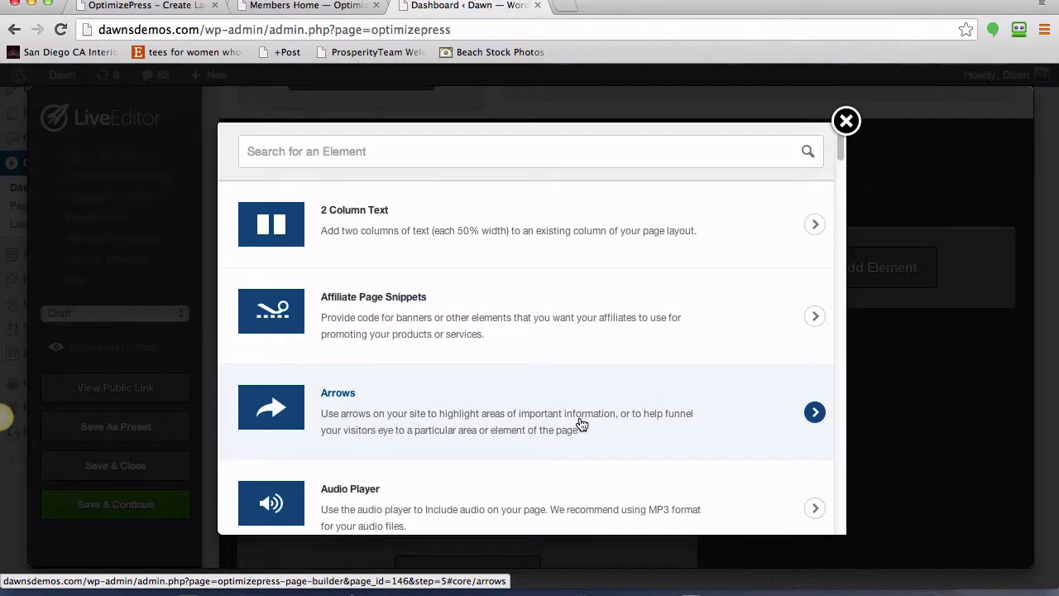
pyautogui.scroll(-3, 582, 424)
pyautogui.scroll(-7, 582, 425)
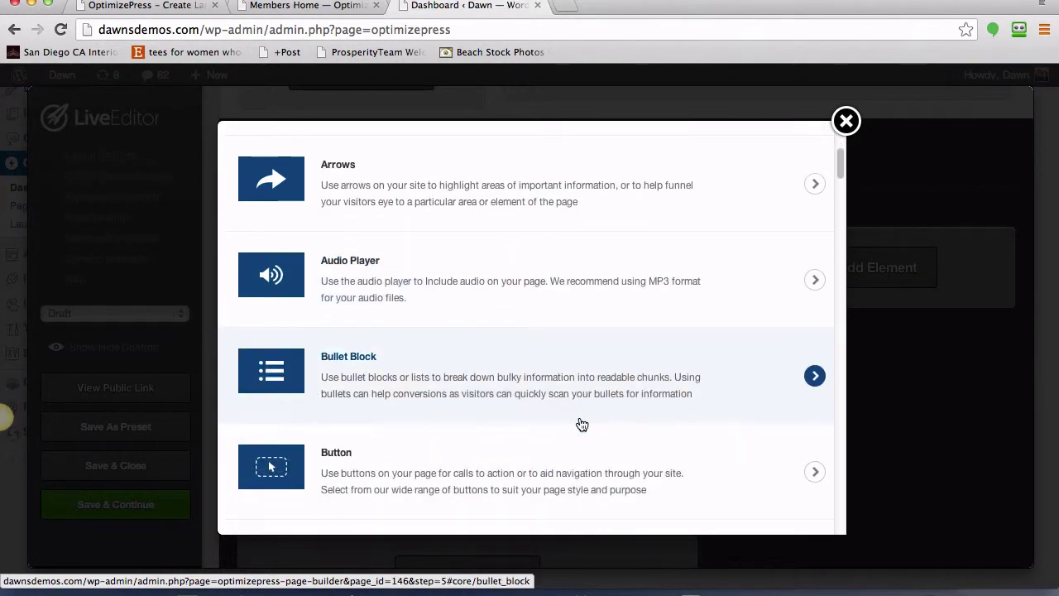
pyautogui.scroll(-7, 582, 425)
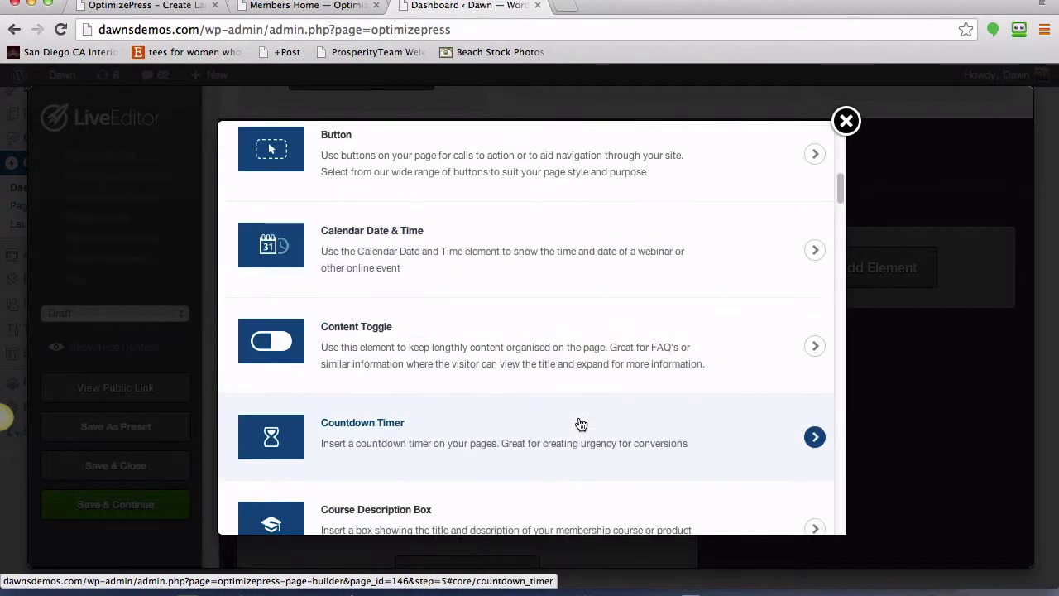
pyautogui.scroll(-10, 582, 425)
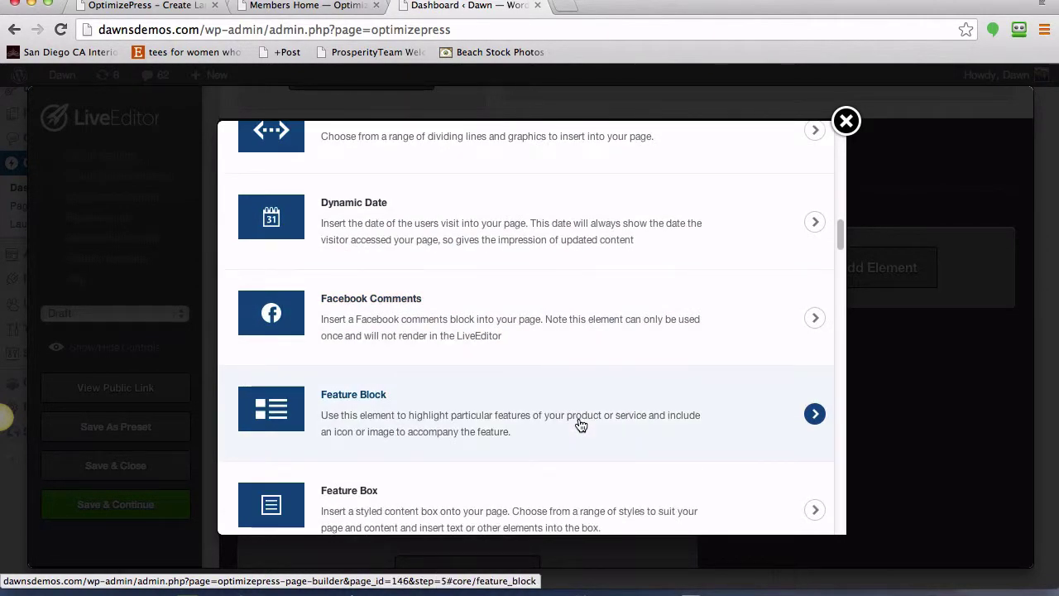
pyautogui.scroll(-4, 582, 424)
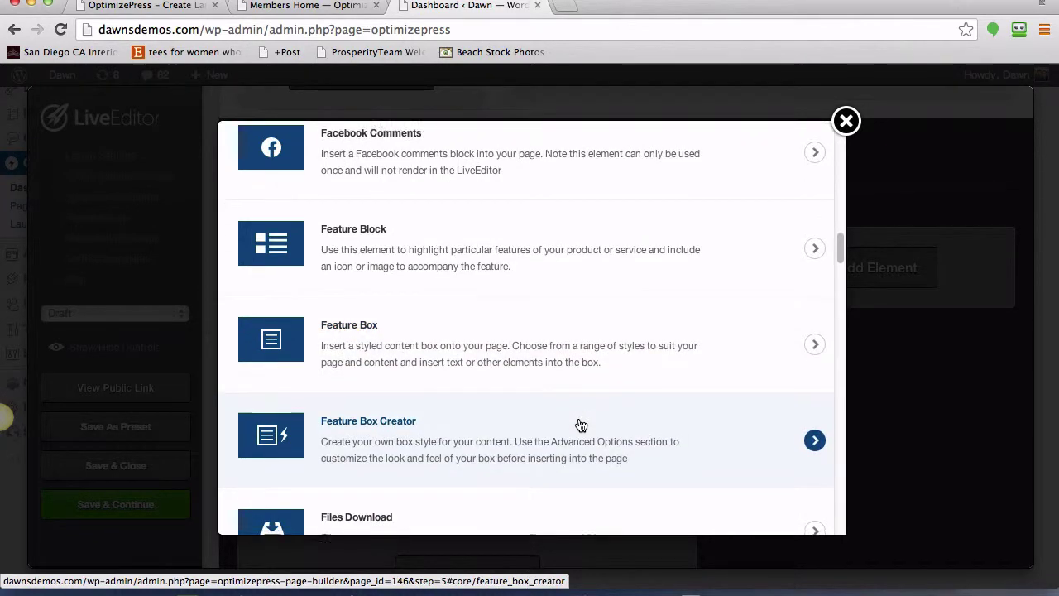
pyautogui.scroll(-8, 582, 425)
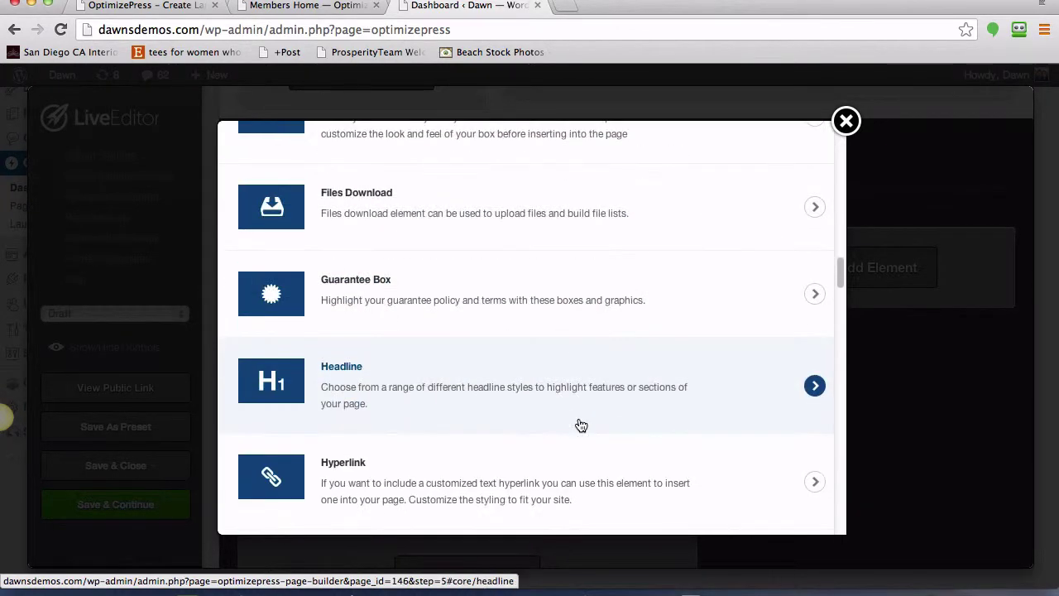
pyautogui.scroll(-5, 582, 424)
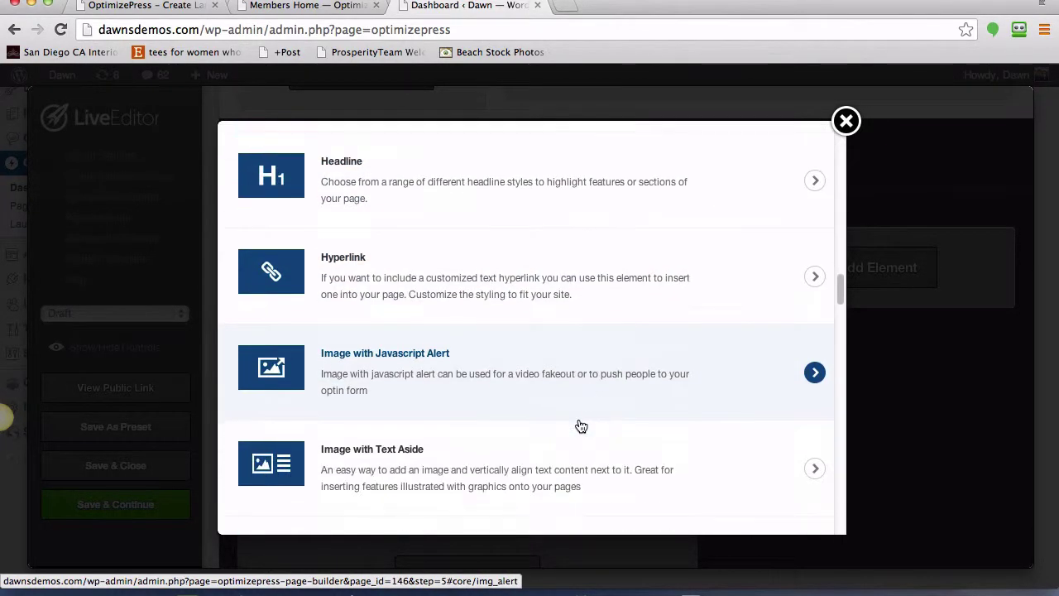
pyautogui.scroll(-2, 582, 427)
pyautogui.scroll(-3, 582, 426)
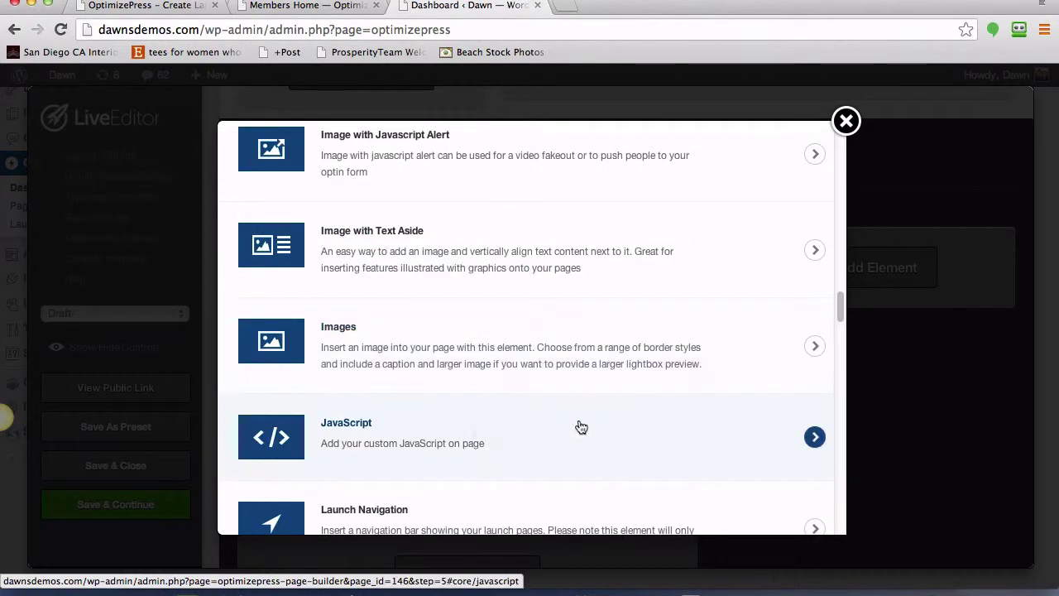
pyautogui.click(294, 343)
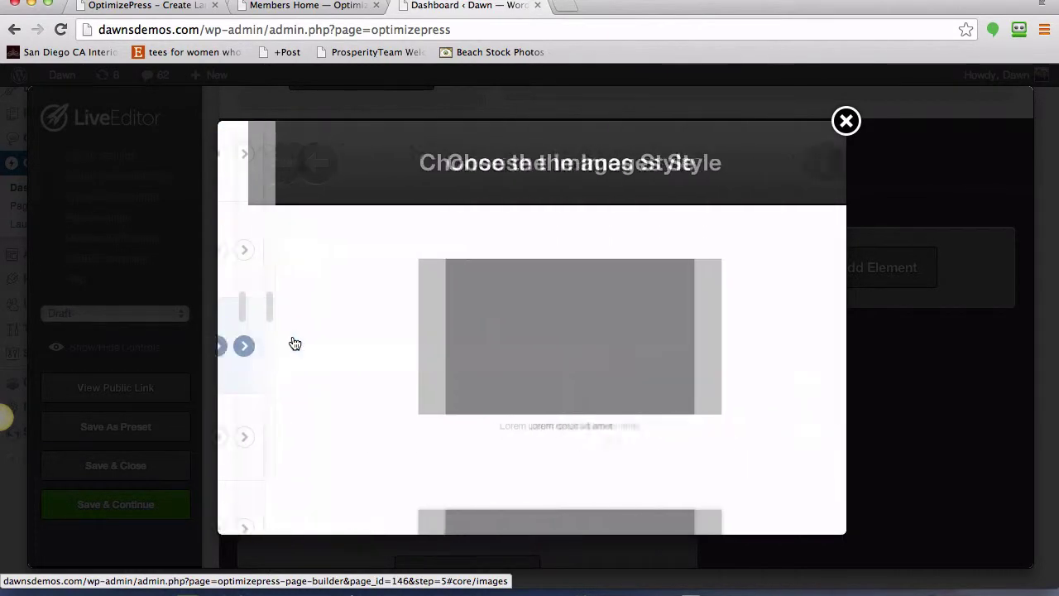
# - Choose the first, plain image style for the Images element
pyautogui.scroll(-5, 808, 380)
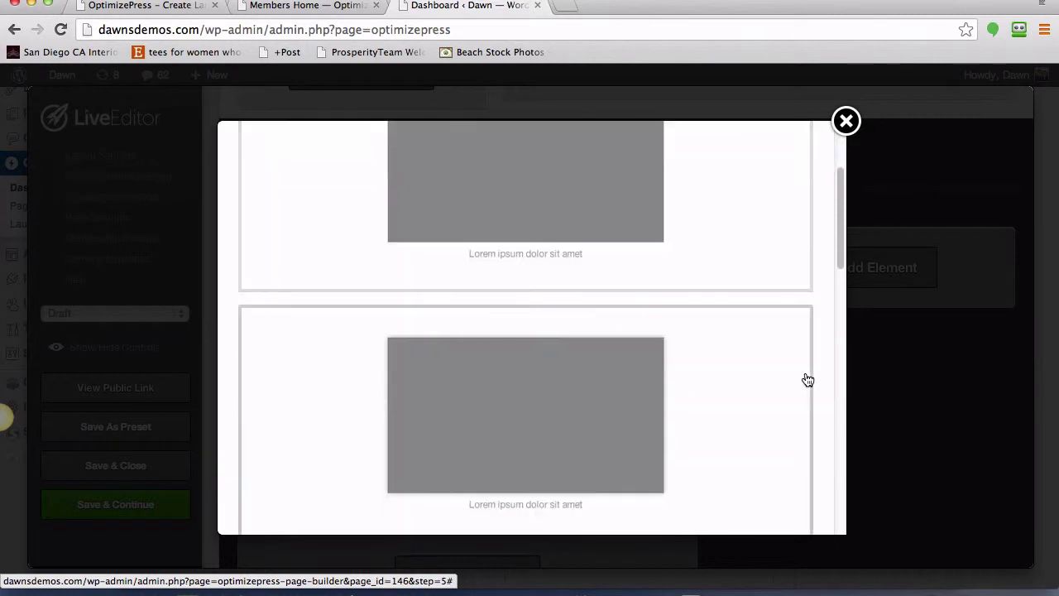
pyautogui.scroll(-3, 807, 380)
pyautogui.scroll(3, 807, 380)
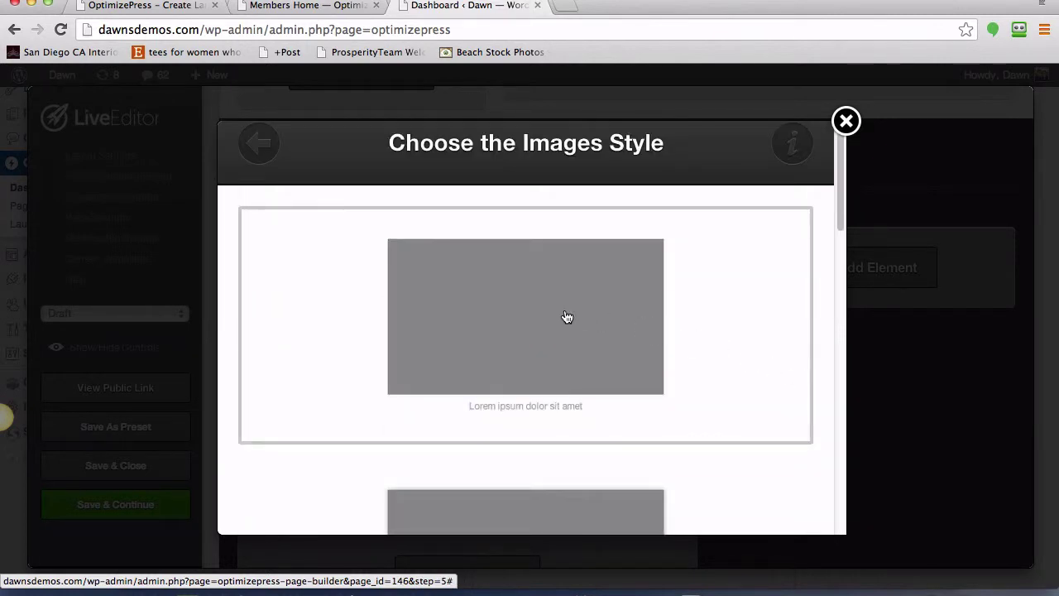
pyautogui.click(566, 317)
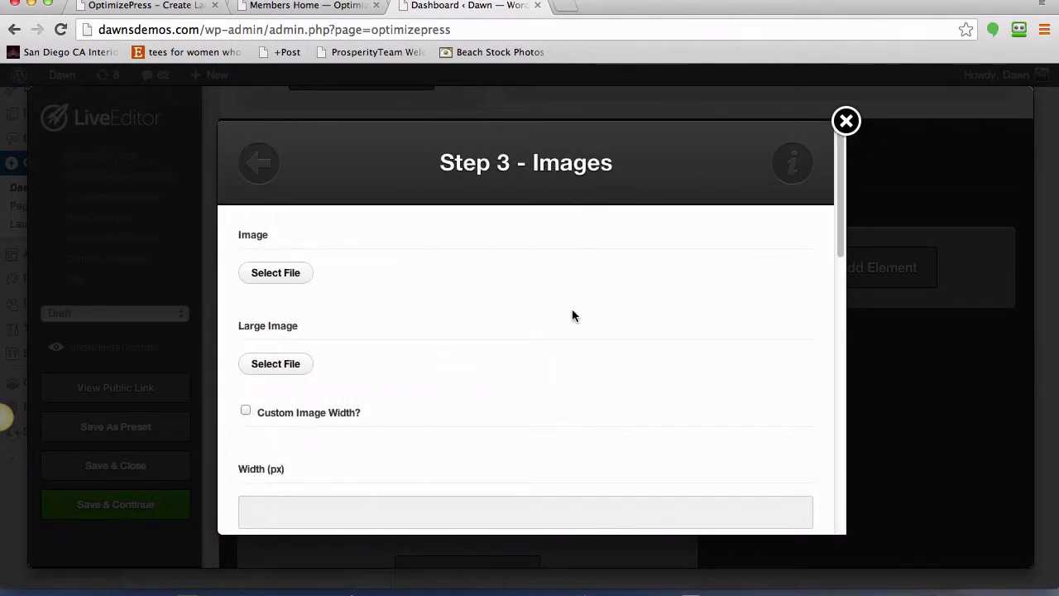
# - Pick headlinegenerator from the Media Library at Medium (267 × 300) size for the element
pyautogui.click(278, 279)
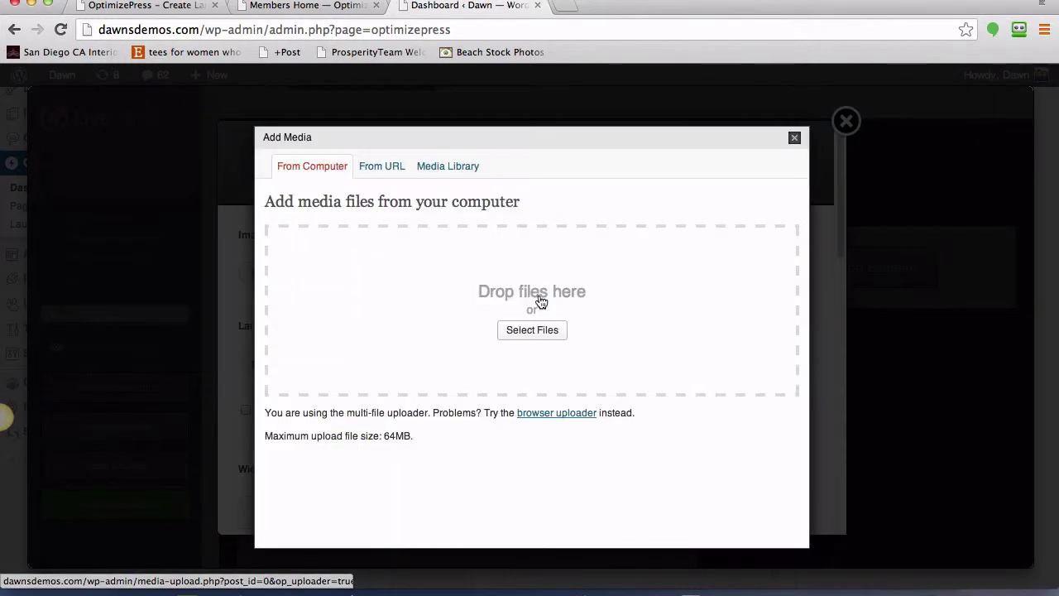
pyautogui.click(445, 167)
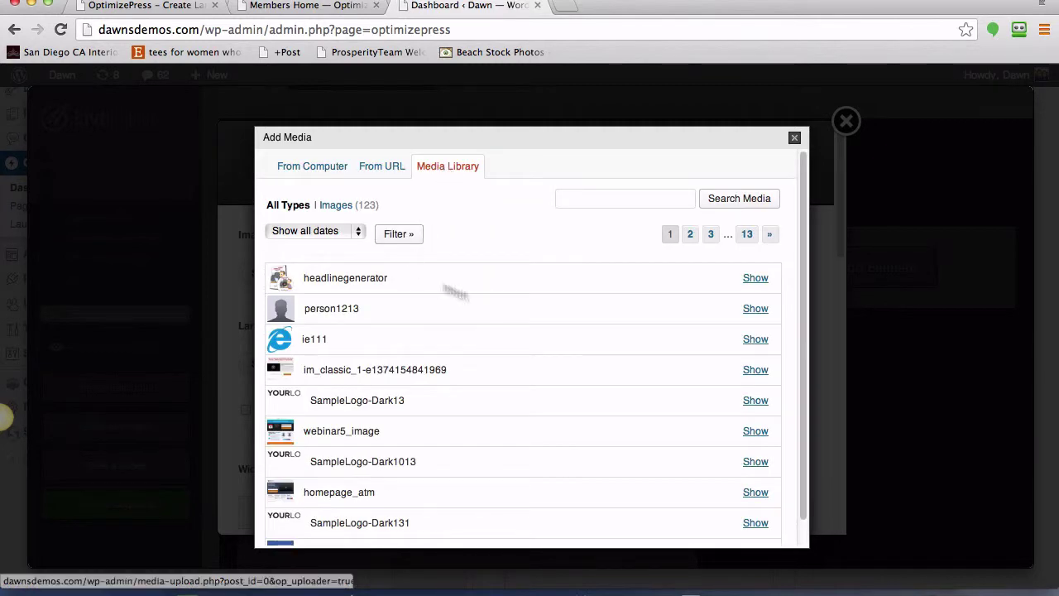
pyautogui.click(754, 279)
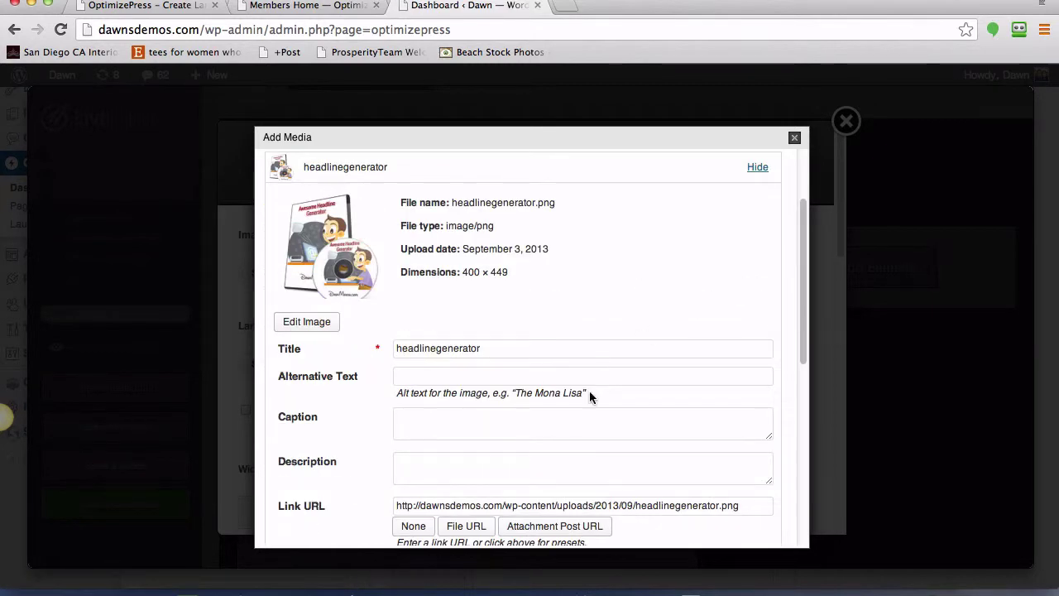
pyautogui.scroll(-4, 589, 392)
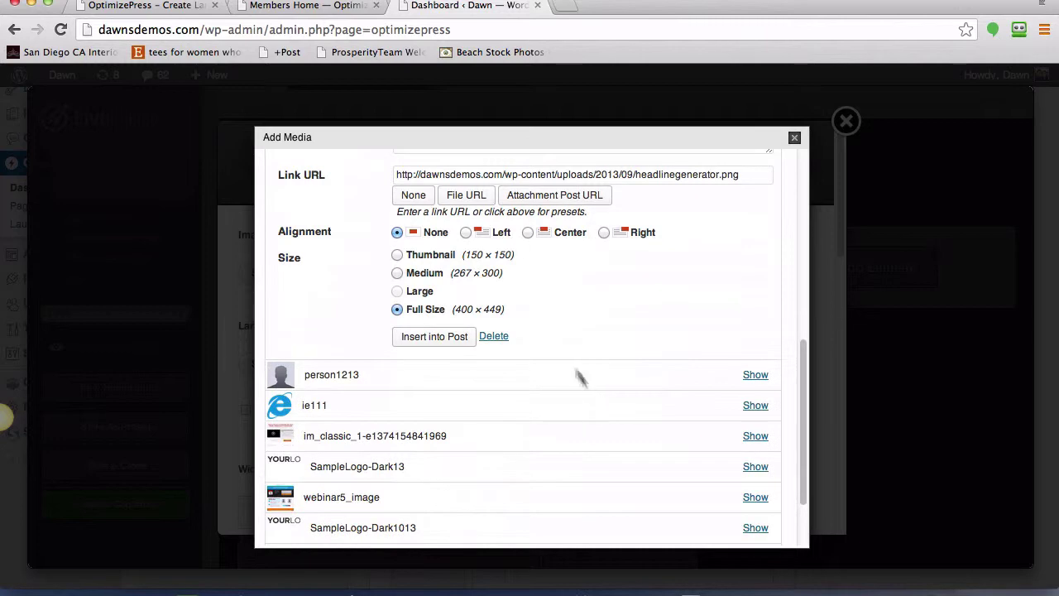
pyautogui.click(397, 275)
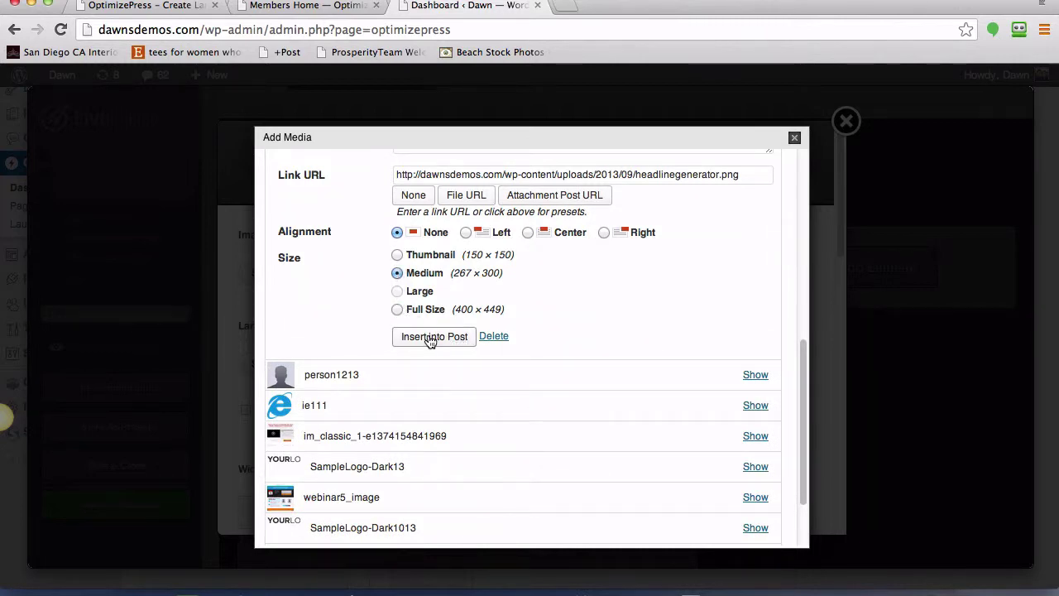
pyautogui.click(431, 340)
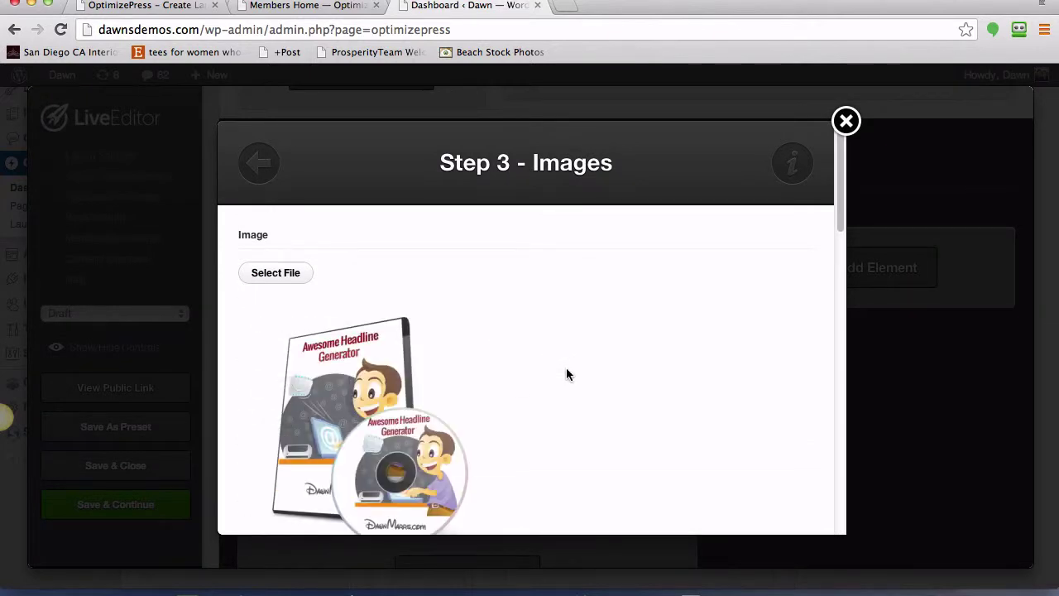
# - Insert the headlinegenerator image element beside the headline and return to the top of the page
pyautogui.scroll(-5, 580, 372)
pyautogui.scroll(-4, 606, 379)
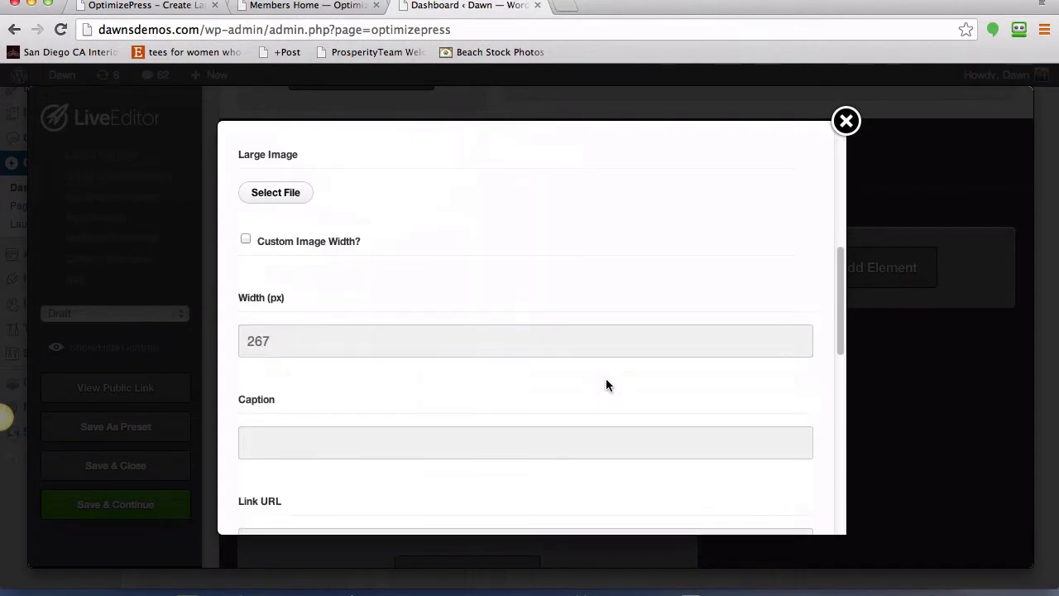
pyautogui.scroll(-7, 605, 381)
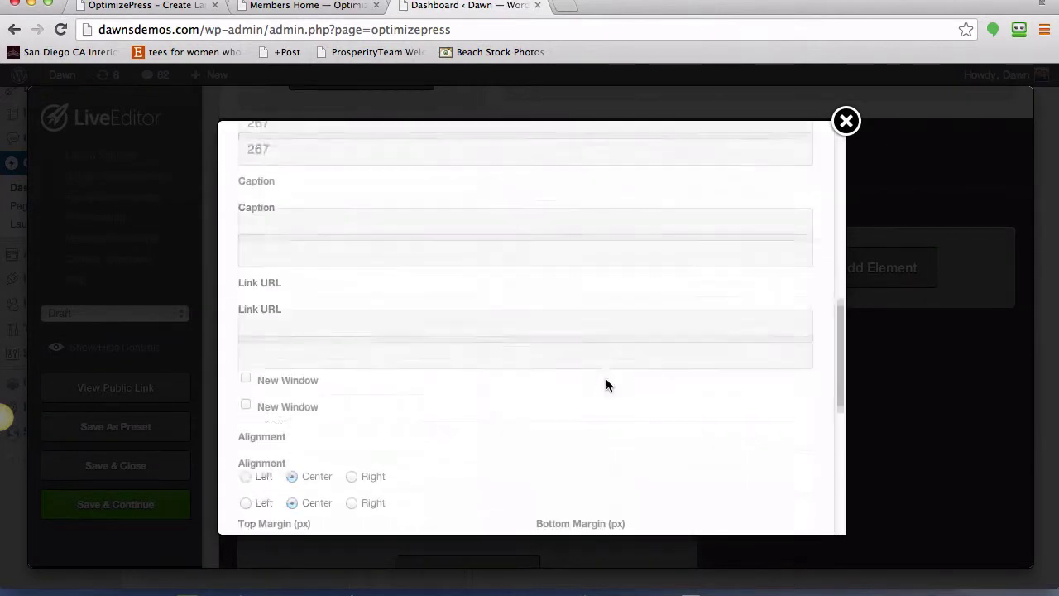
pyautogui.scroll(-8, 606, 384)
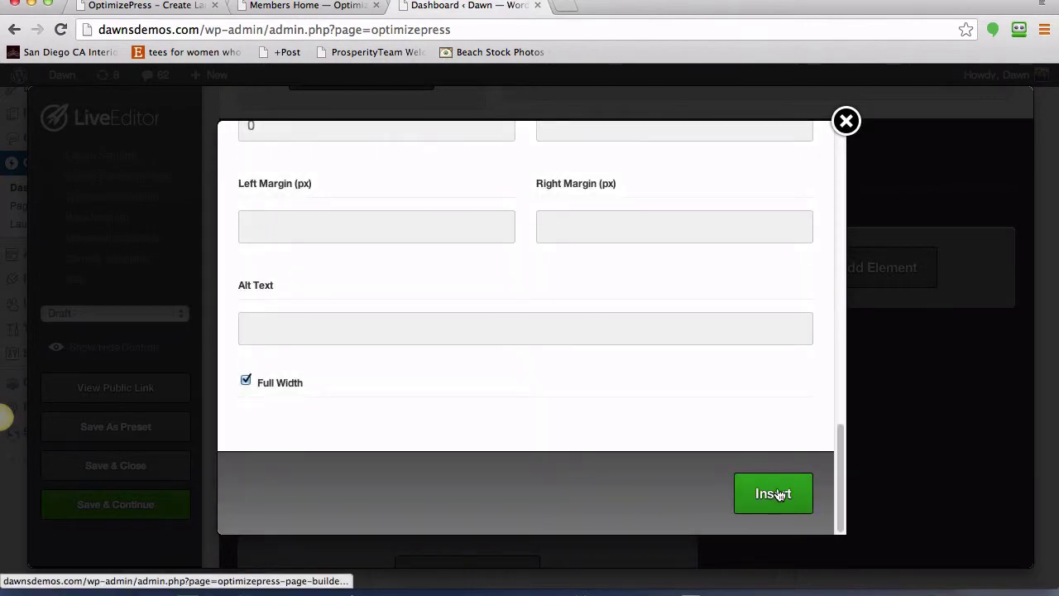
pyautogui.click(775, 492)
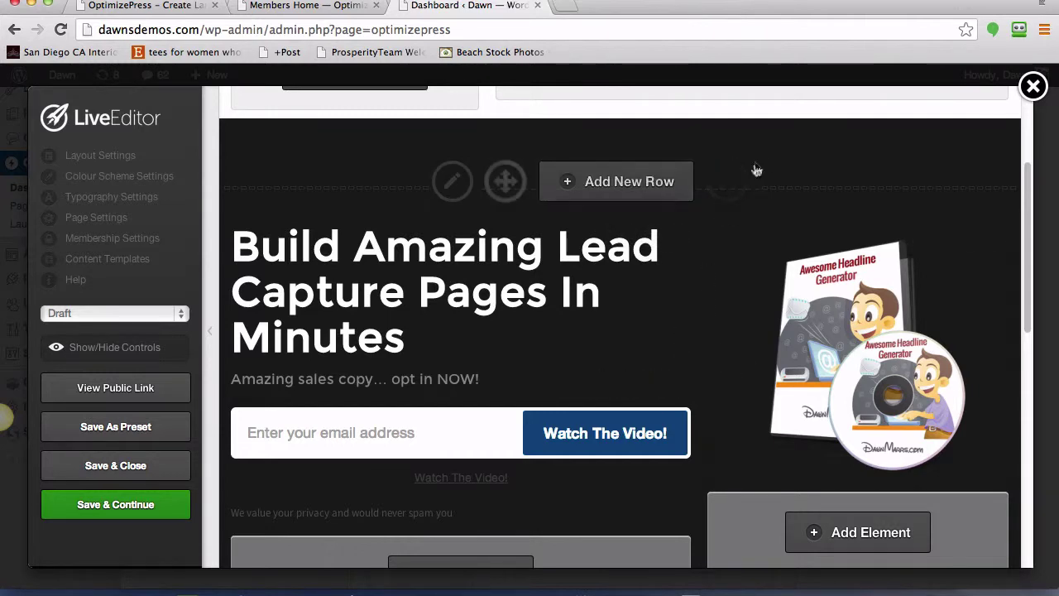
pyautogui.scroll(5, 752, 287)
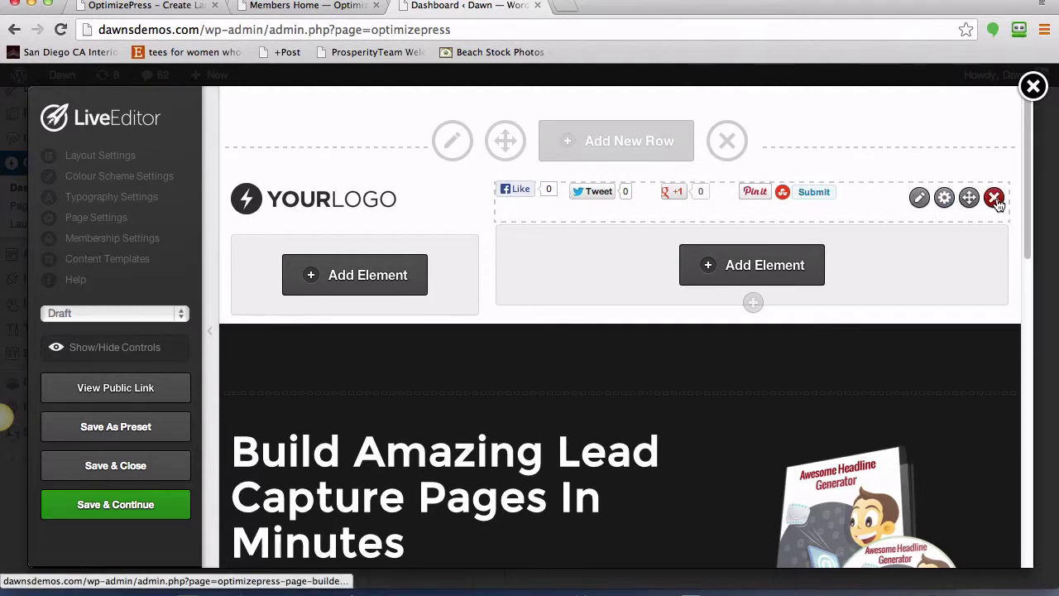
# - Enter a Facebook 'URL to Like' in the social sharing buttons' settings and insert them
pyautogui.click(920, 199)
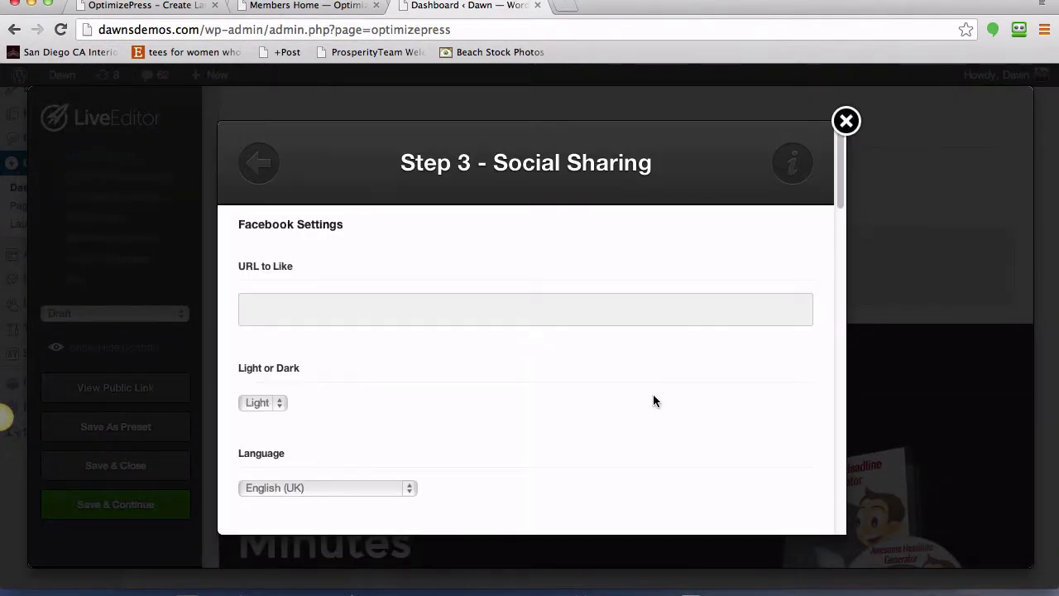
pyautogui.click(278, 312)
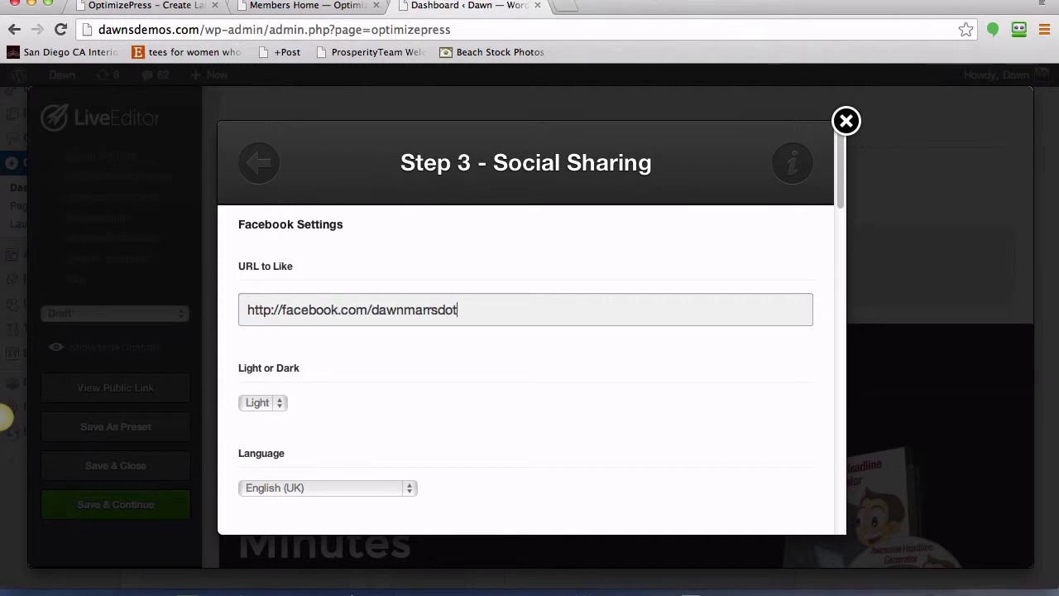
pyautogui.click(571, 409)
pyautogui.scroll(-3, 496, 415)
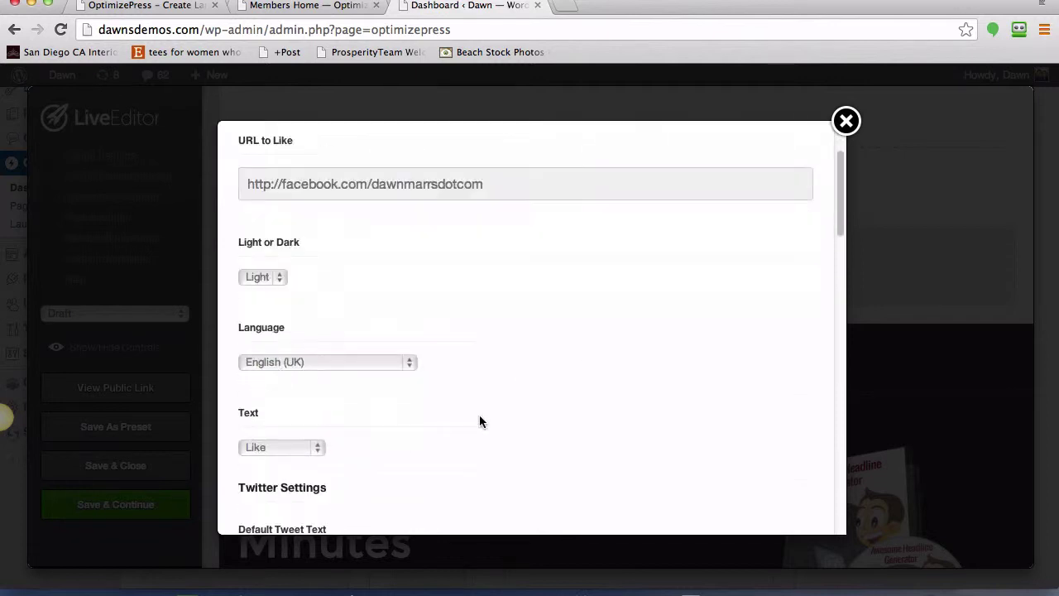
pyautogui.scroll(-5, 487, 365)
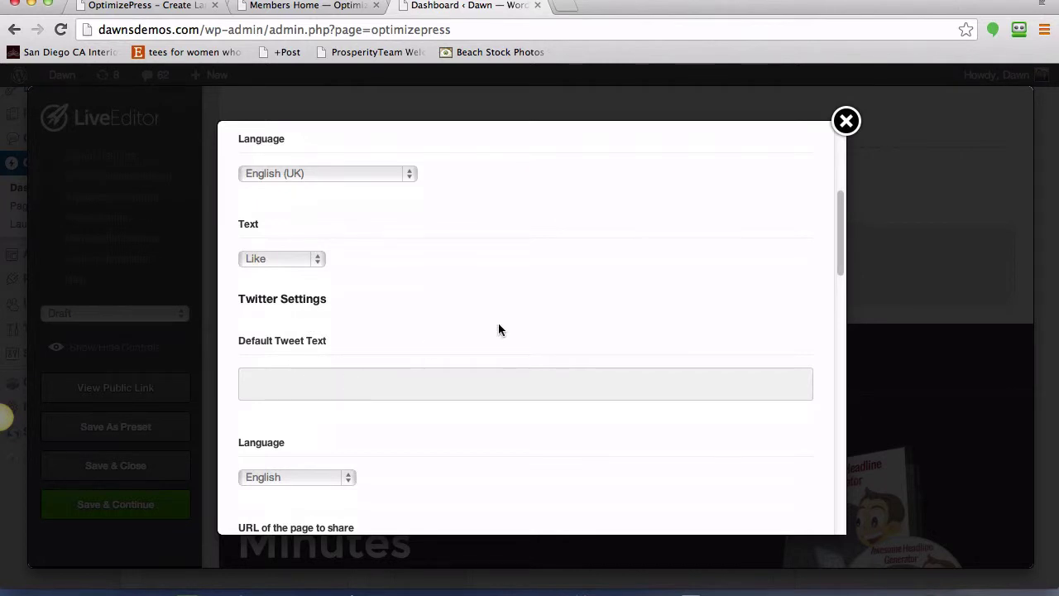
pyautogui.scroll(-2, 499, 326)
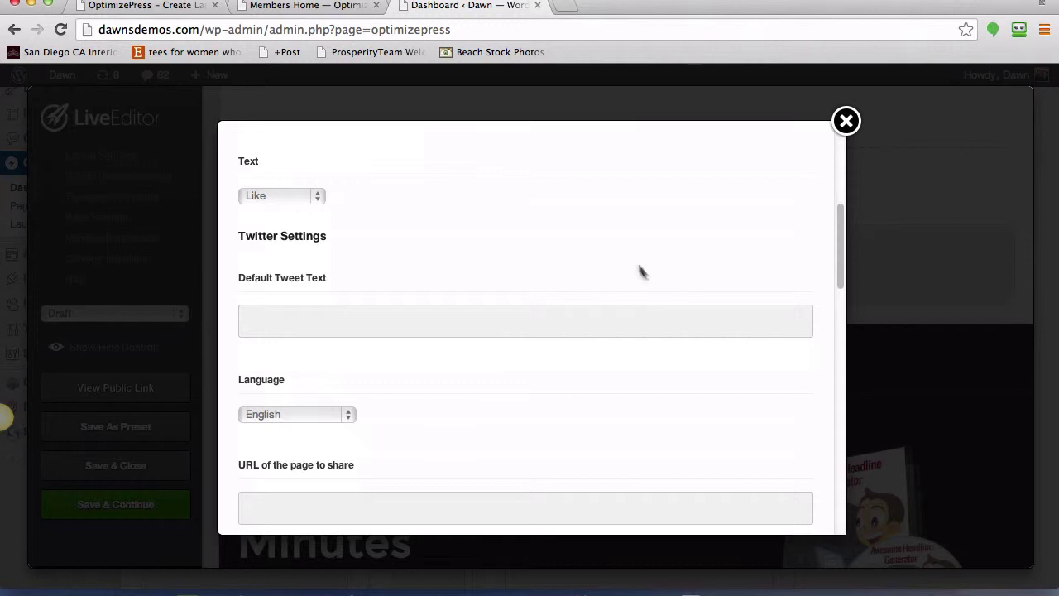
pyautogui.scroll(-5, 388, 414)
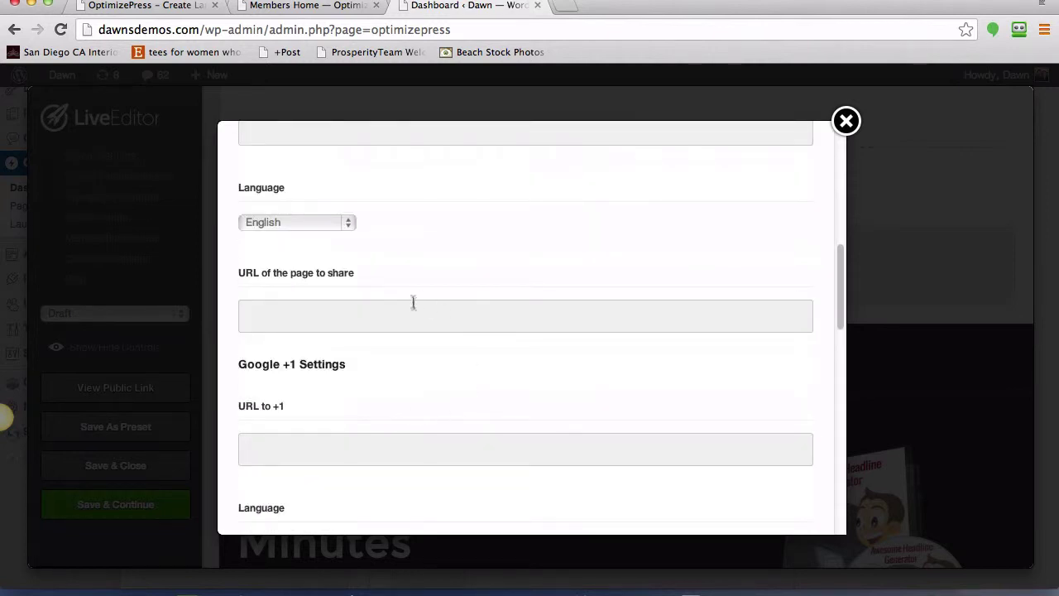
pyautogui.scroll(-2, 434, 347)
pyautogui.scroll(-15, 325, 347)
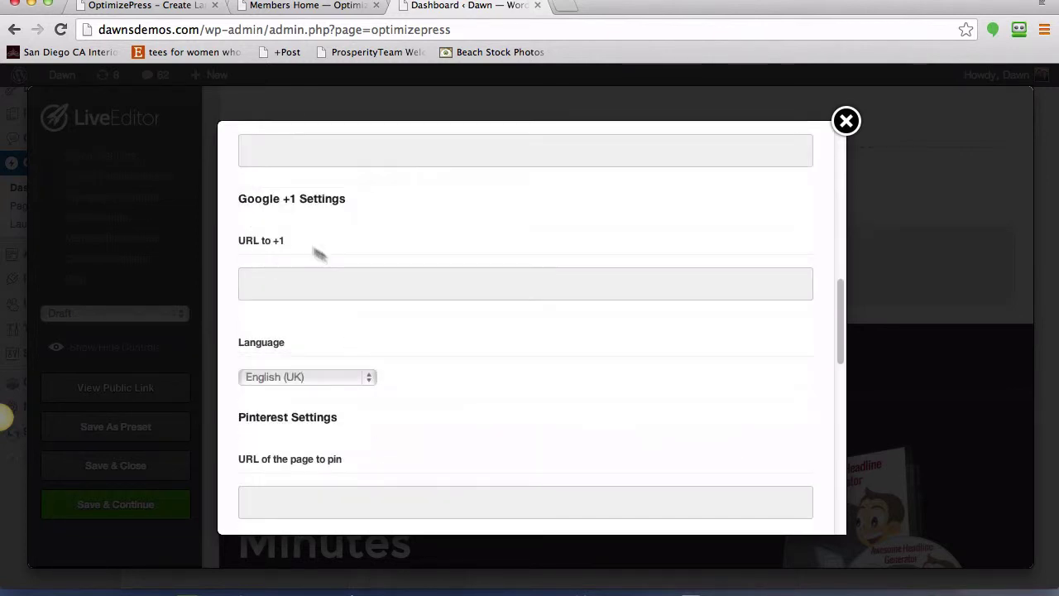
pyautogui.scroll(-6, 485, 394)
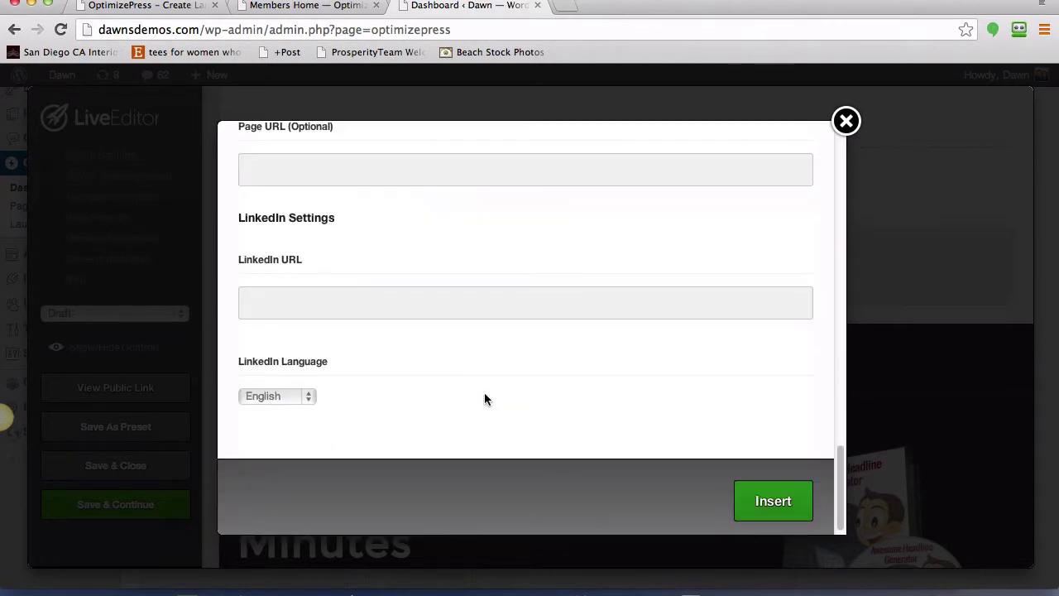
pyautogui.click(766, 508)
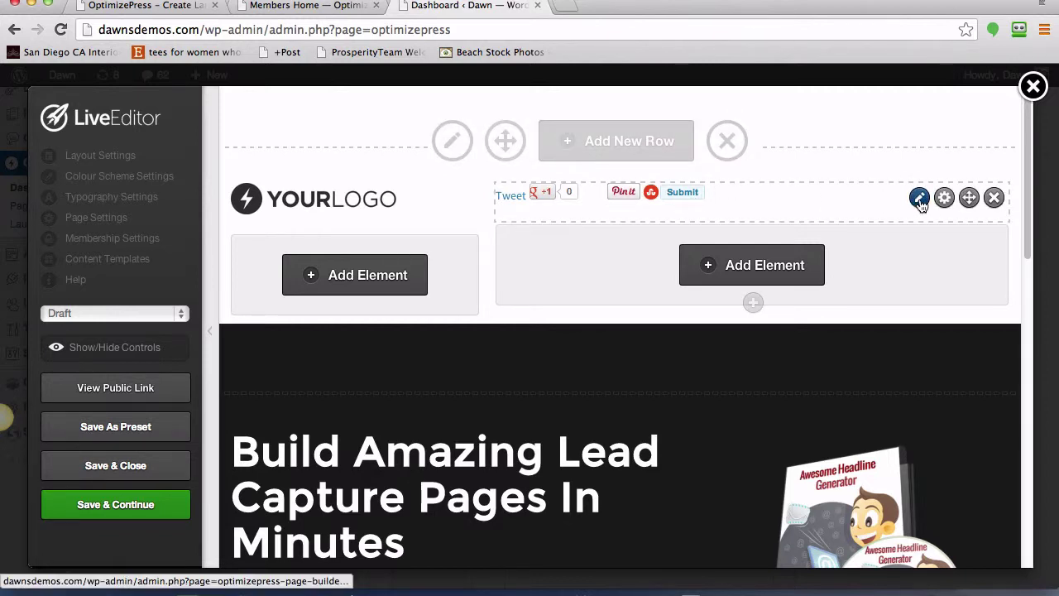
# - Delete the social sharing buttons element from the header row
pyautogui.click(994, 197)
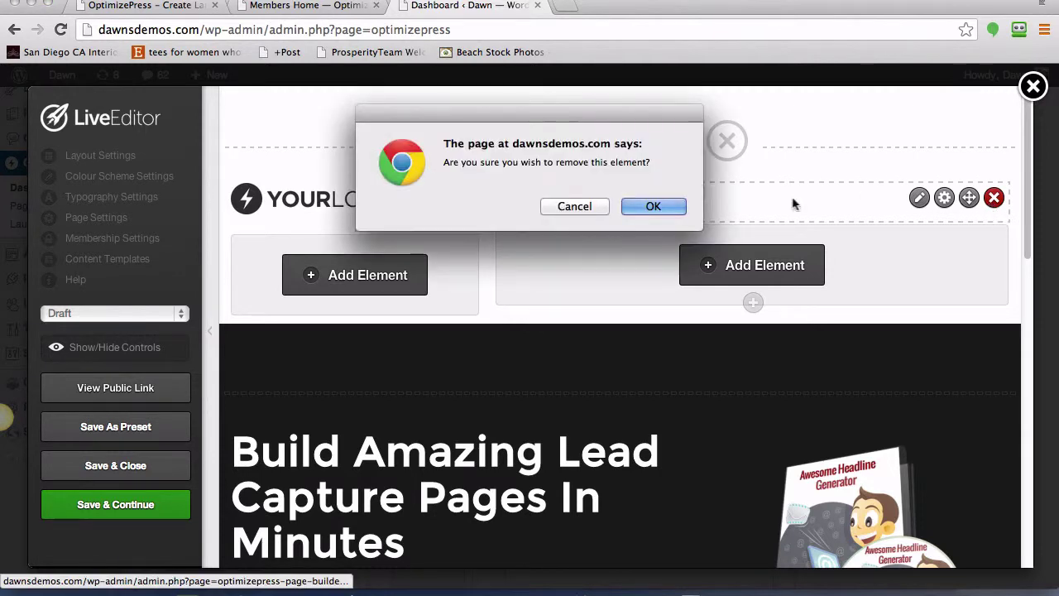
pyautogui.click(653, 206)
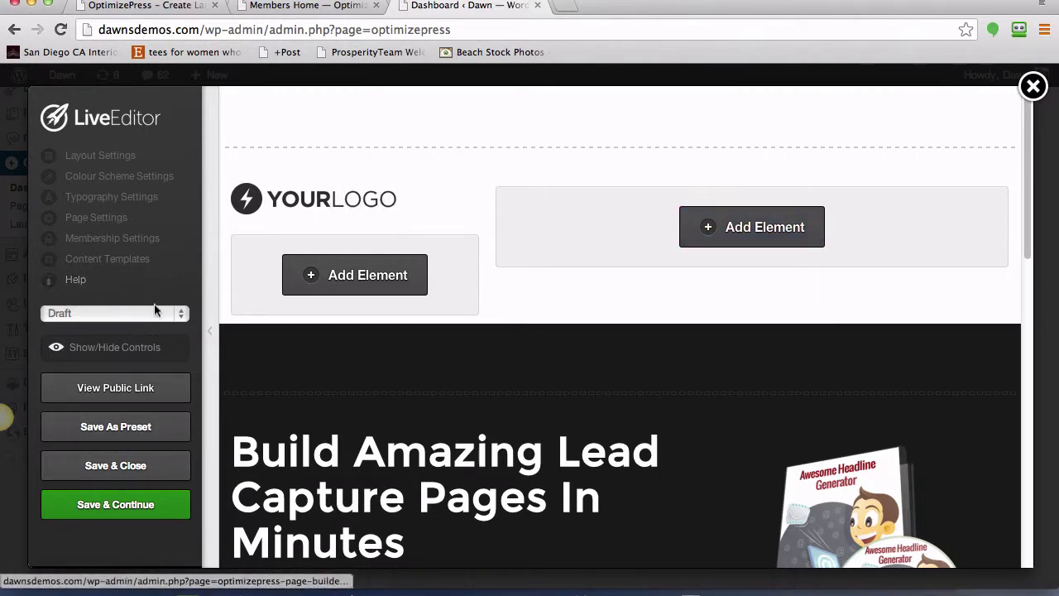
pyautogui.moveTo(557, 268)
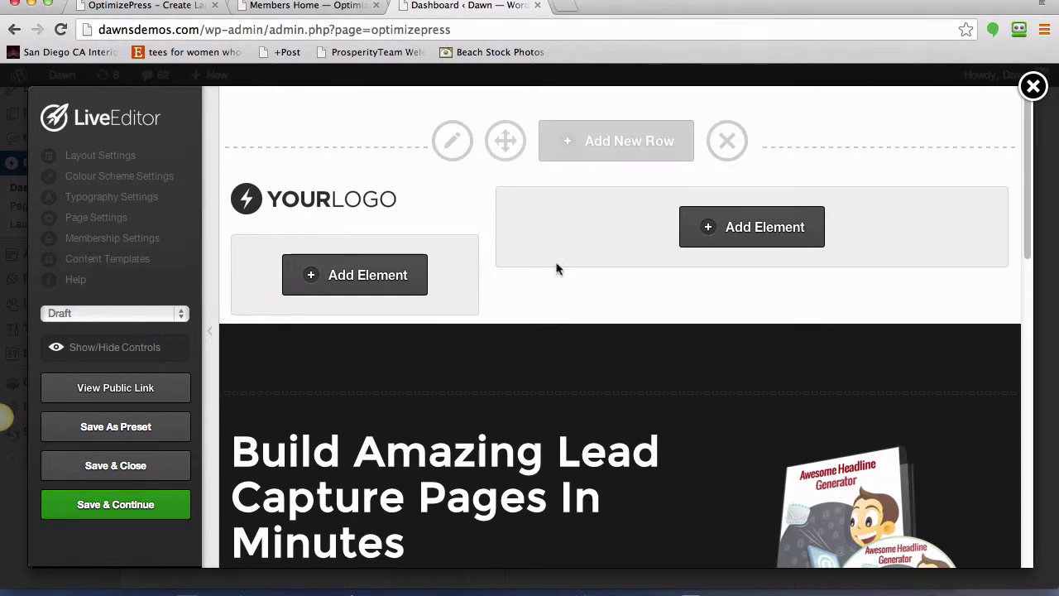
# - Preview the page with editing controls hidden, then bring up the testimonial's settings
pyautogui.scroll(-3, 559, 272)
pyautogui.scroll(1, 560, 274)
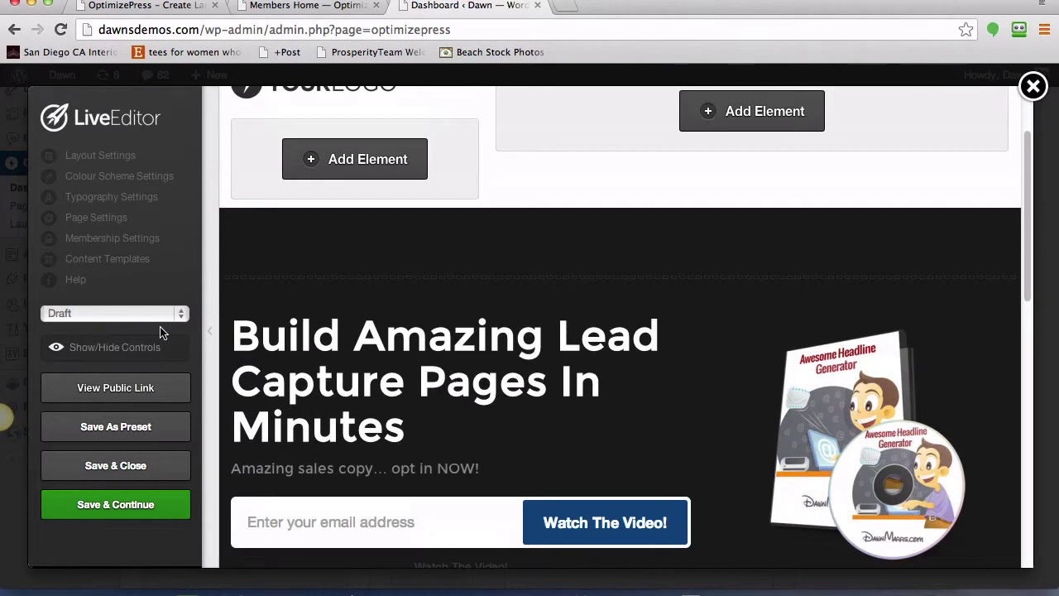
pyautogui.click(83, 351)
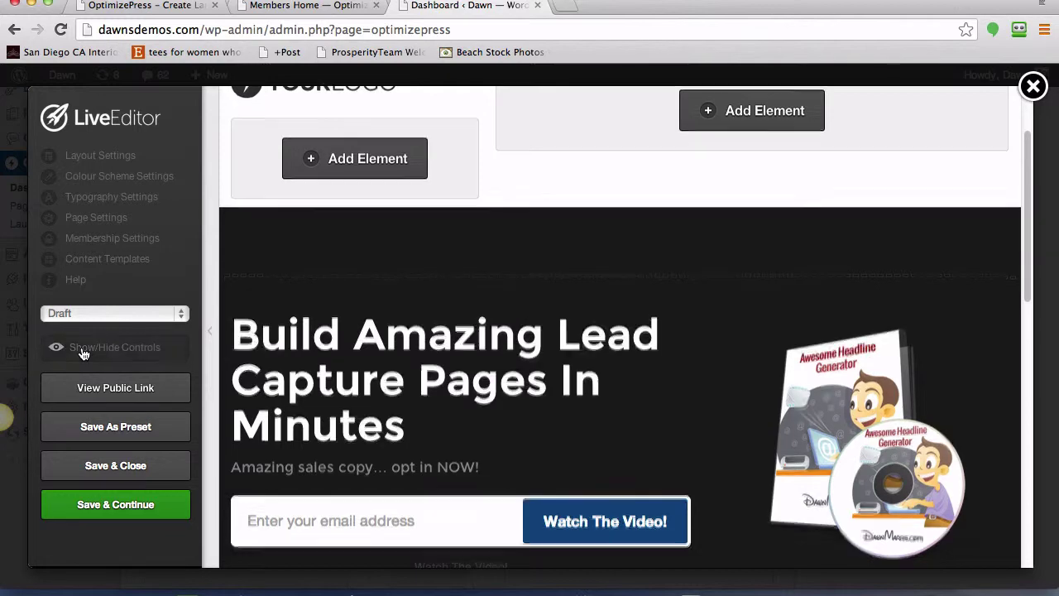
pyautogui.scroll(3, 620, 372)
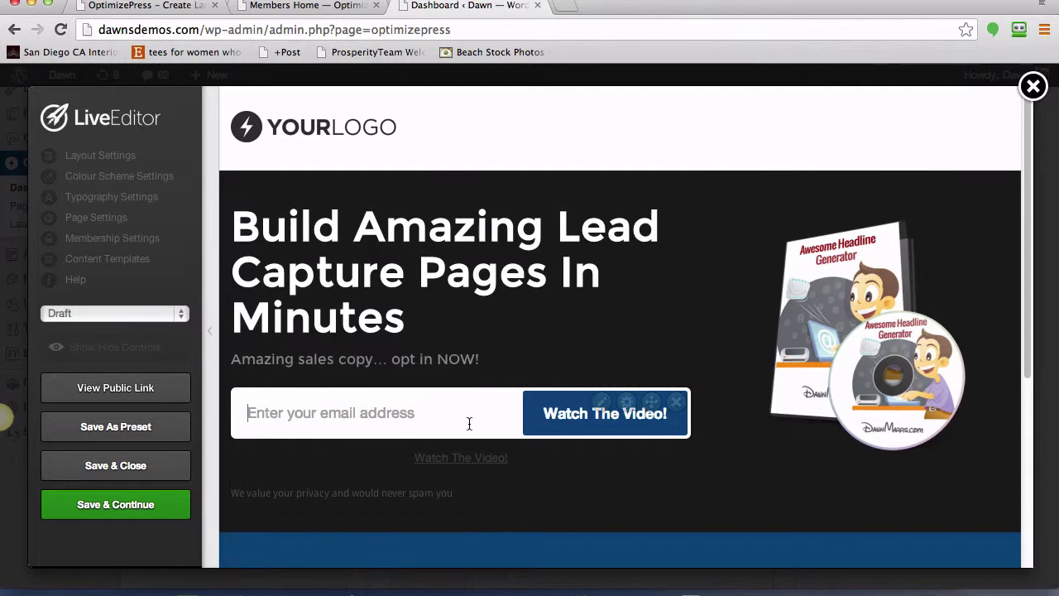
pyautogui.scroll(-7, 729, 392)
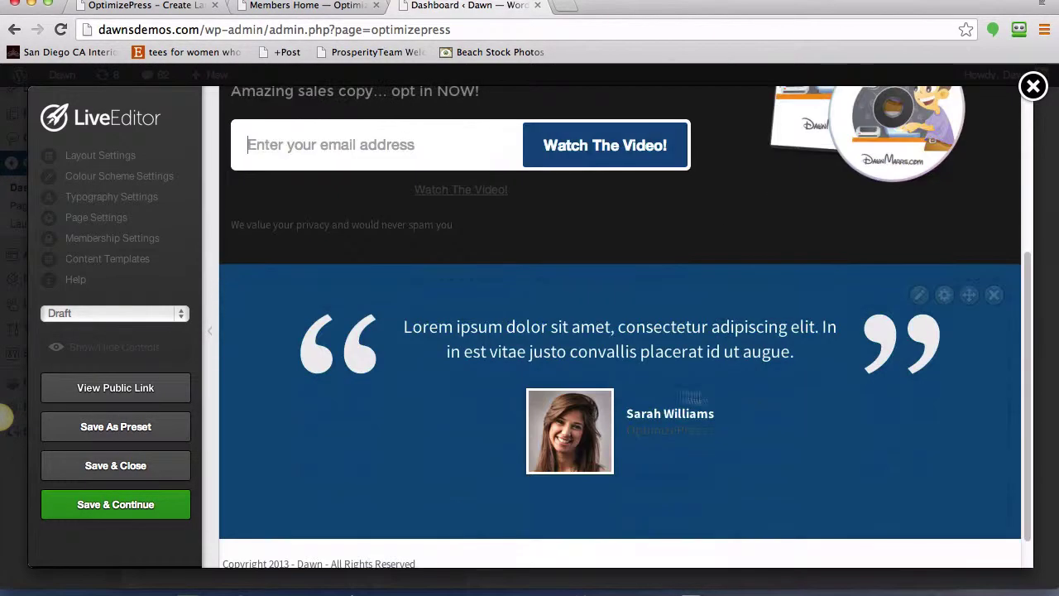
pyautogui.click(919, 295)
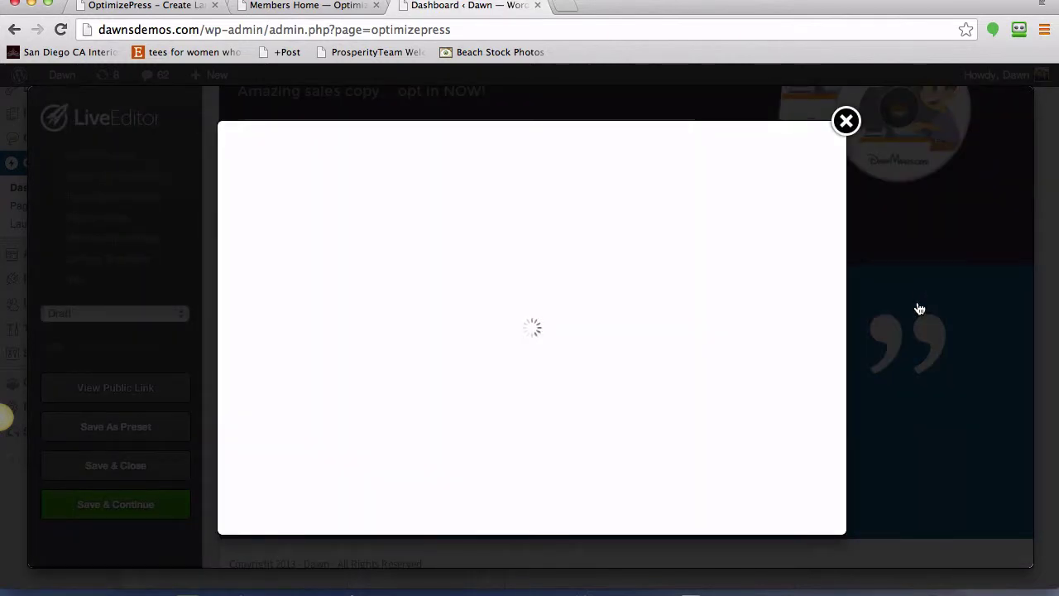
# - Upload a headshot photo from the computer and use it as the testimonial's photo
pyautogui.scroll(-5, 496, 336)
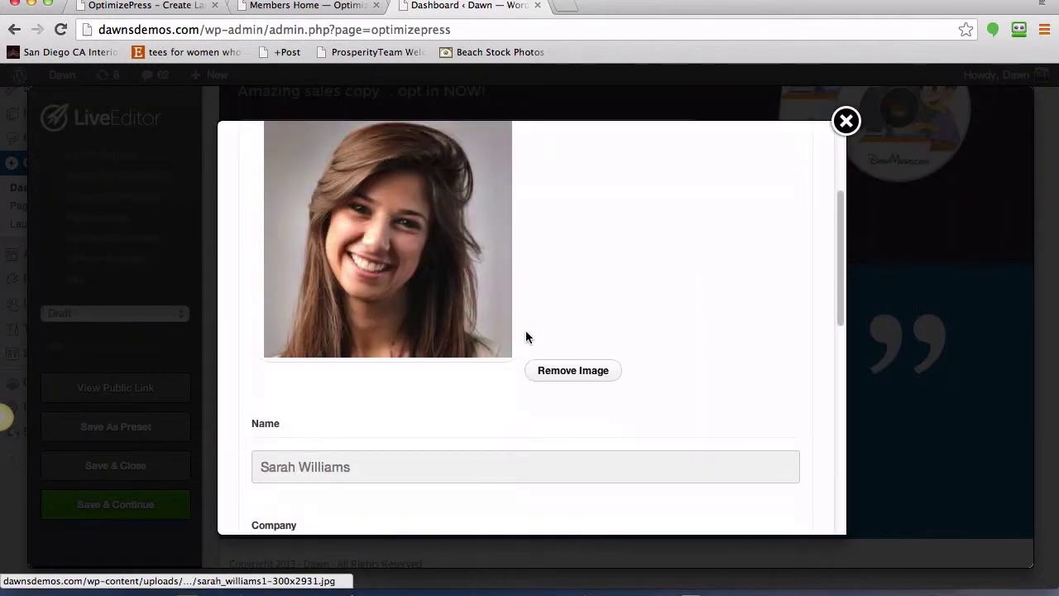
pyautogui.scroll(2, 527, 338)
pyautogui.click(281, 158)
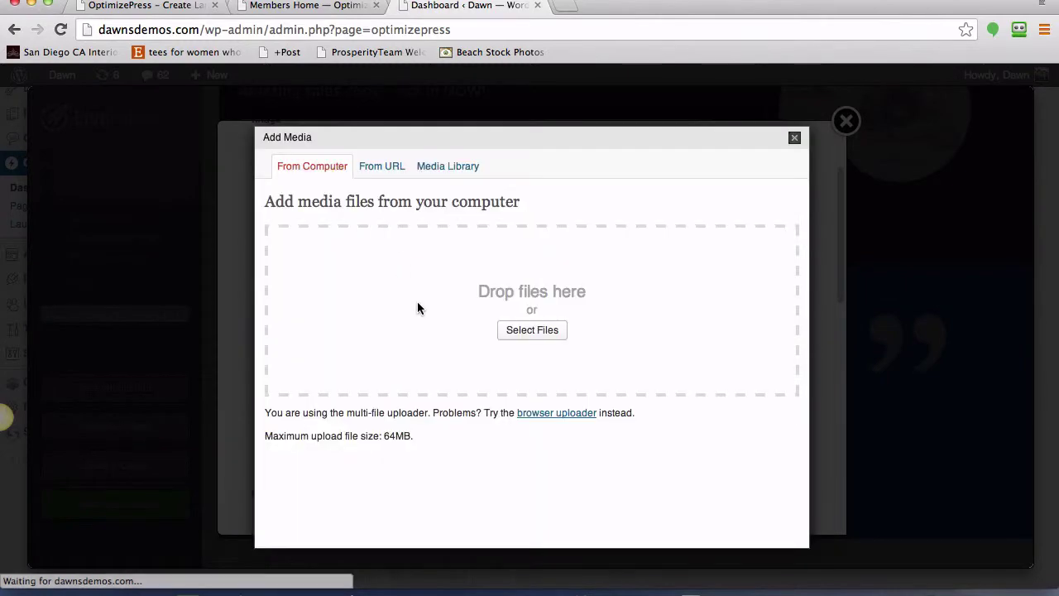
pyautogui.click(523, 331)
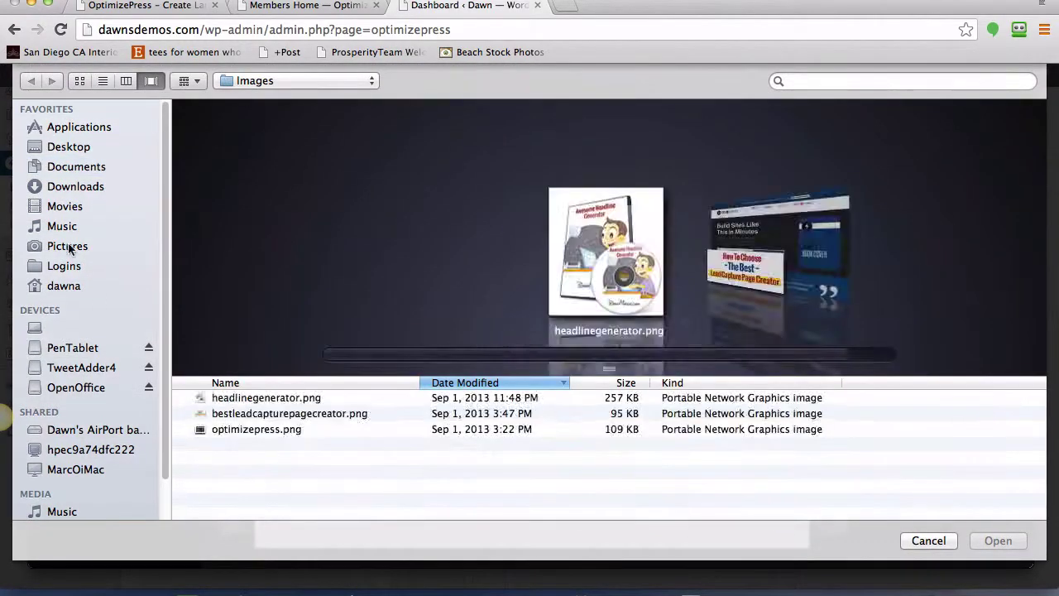
pyautogui.click(69, 248)
pyautogui.click(240, 409)
pyautogui.click(998, 540)
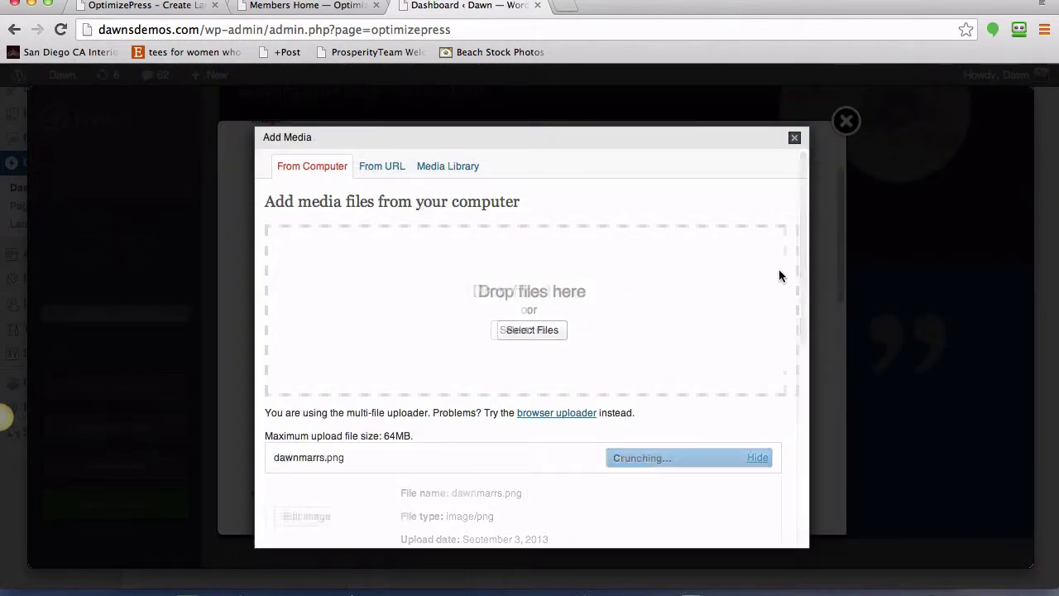
pyautogui.press('Return')
# - Fill in the person's name, website, company and quote 'I love OptimizePress lead capture pages!', then insert
pyautogui.tripleClick(413, 357)
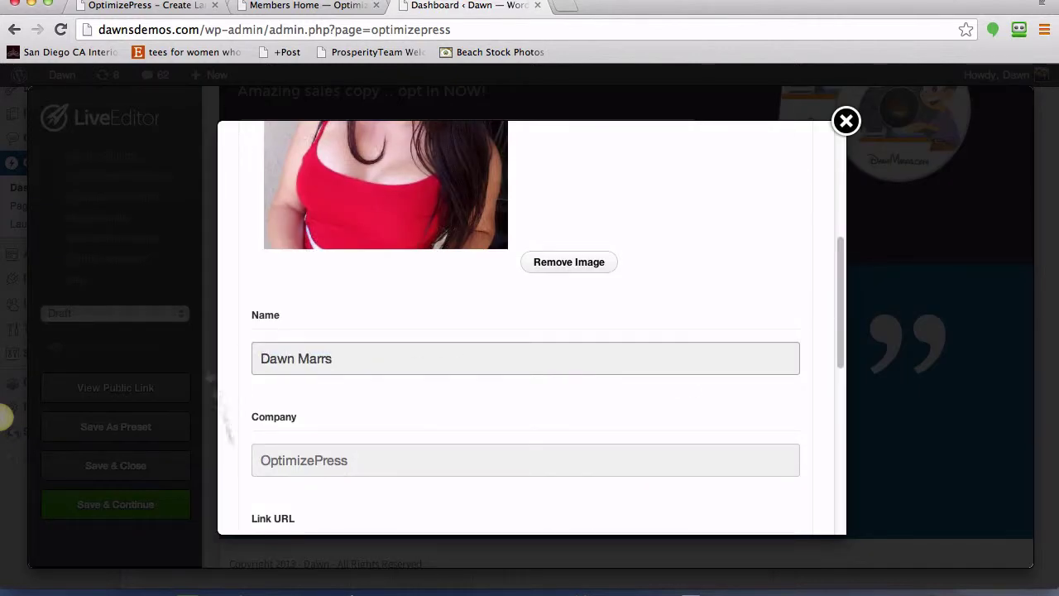
pyautogui.scroll(-2, 451, 377)
pyautogui.moveTo(454, 419); pyautogui.dragTo(236, 403)
pyautogui.hotkey('shift', 'Tab')
pyautogui.scroll(-3, 445, 403)
pyautogui.write('I')
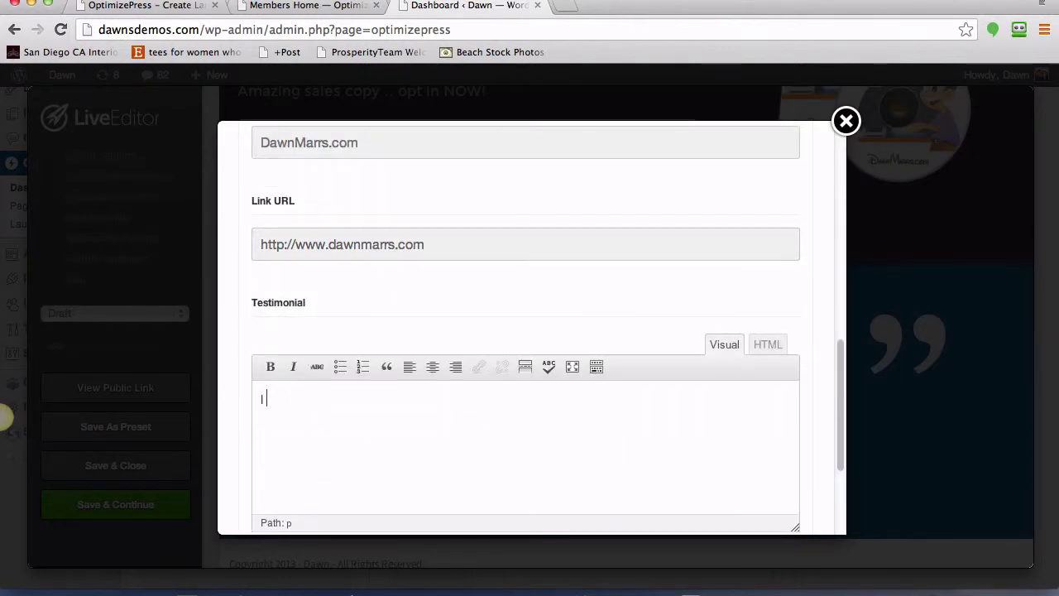
pyautogui.write(' love OptimizePress lead capture pages!')
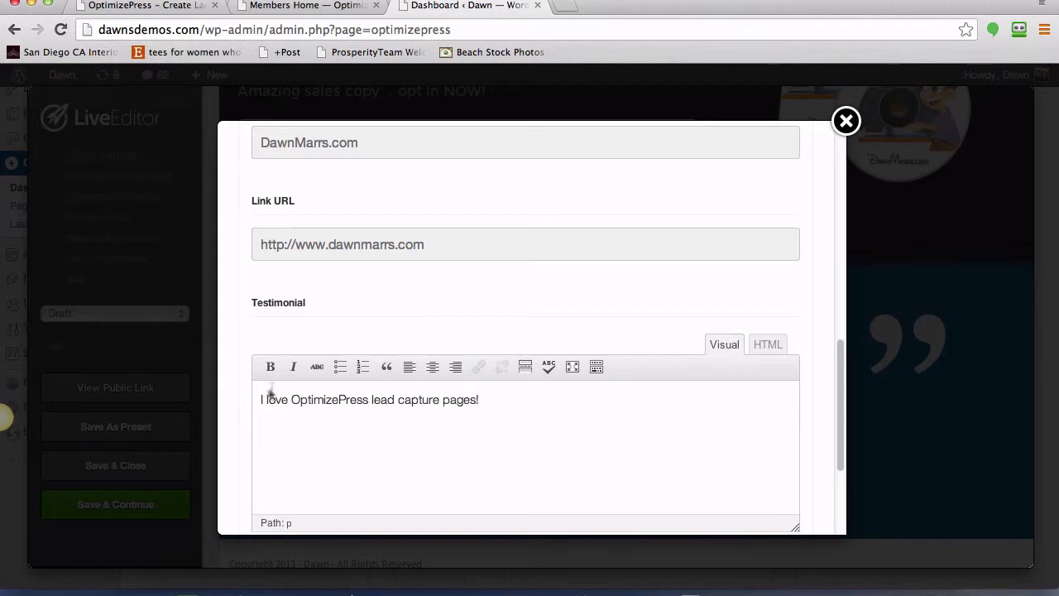
pyautogui.scroll(-5, 694, 435)
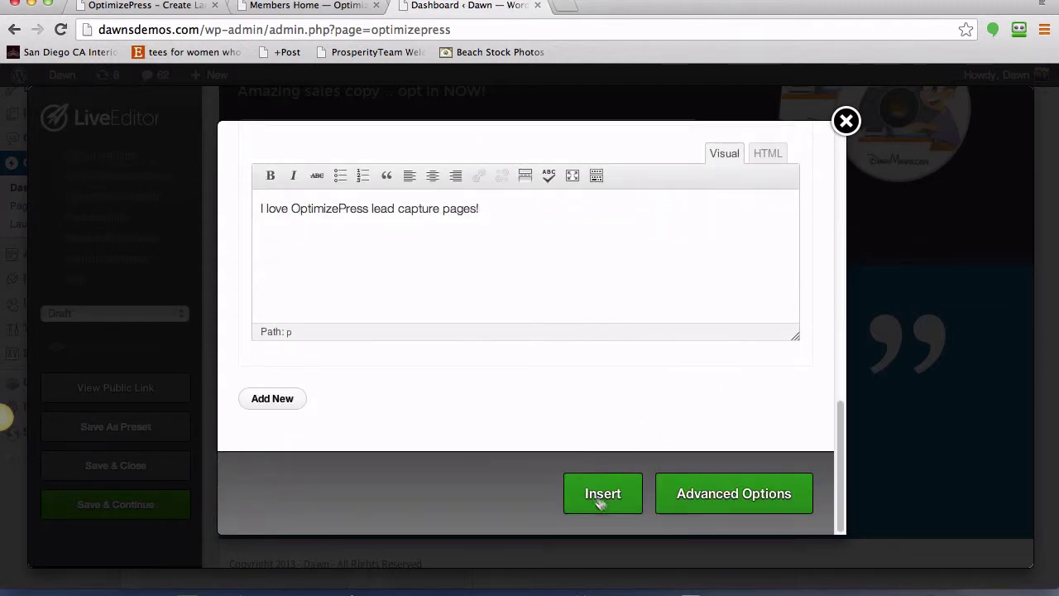
pyautogui.click(596, 495)
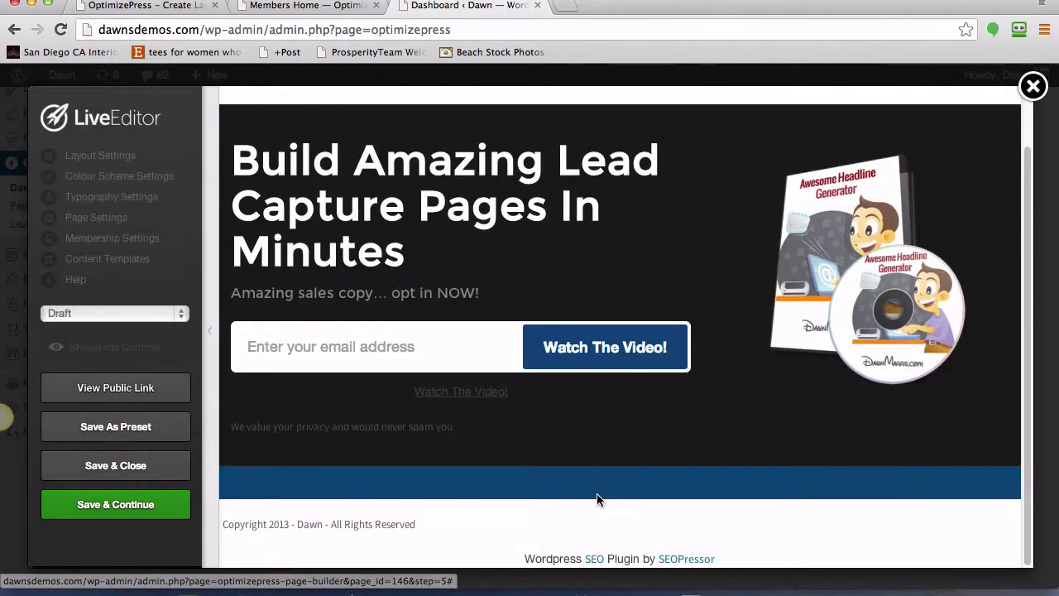
# - Turn the editing controls back on and scroll down to review the testimonial below the optin form
pyautogui.scroll(-5, 599, 494)
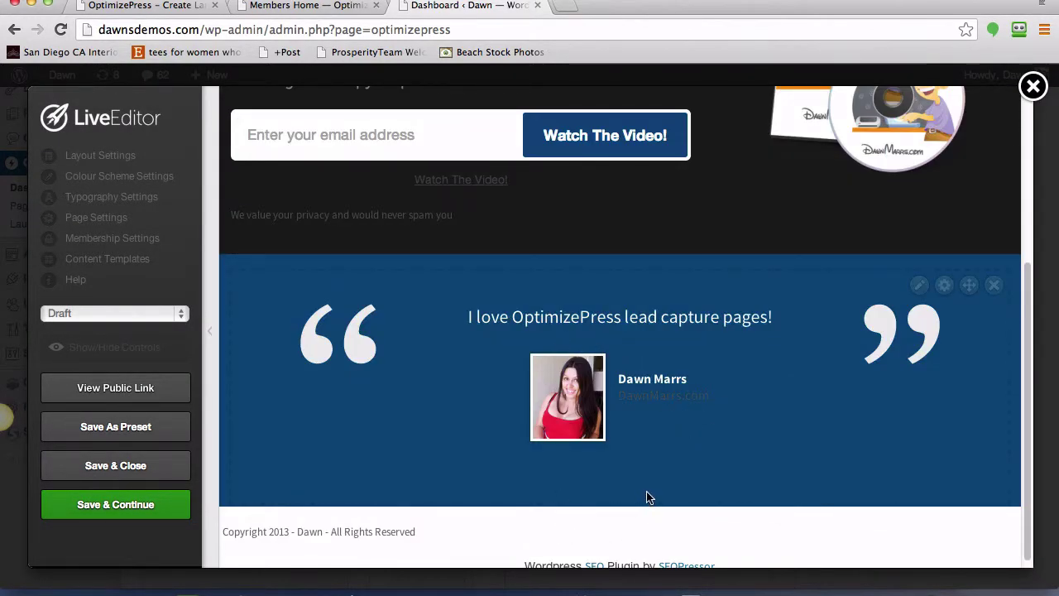
pyautogui.click(143, 347)
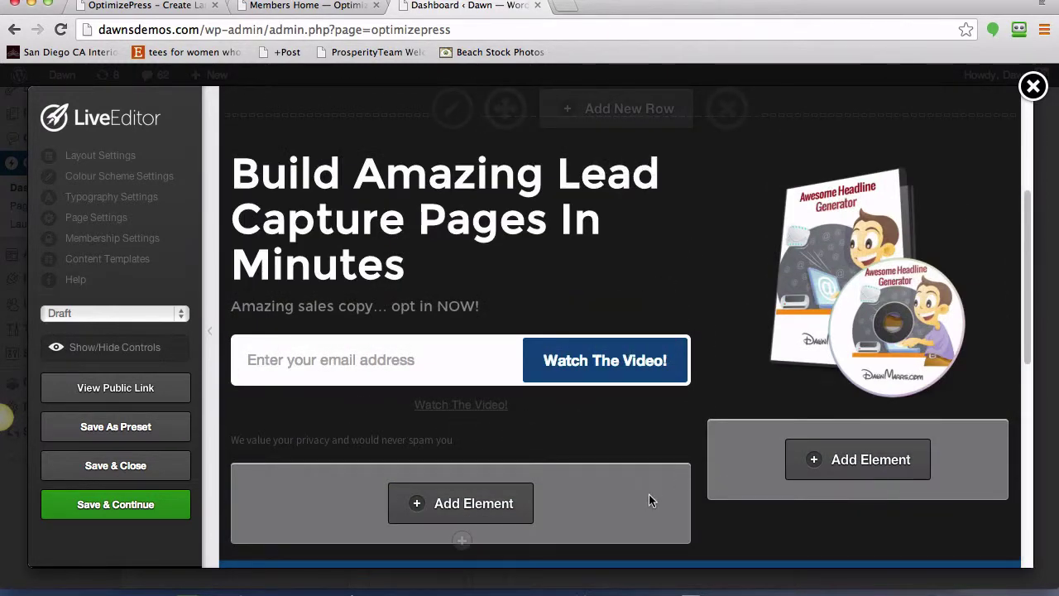
pyautogui.scroll(-3, 529, 364)
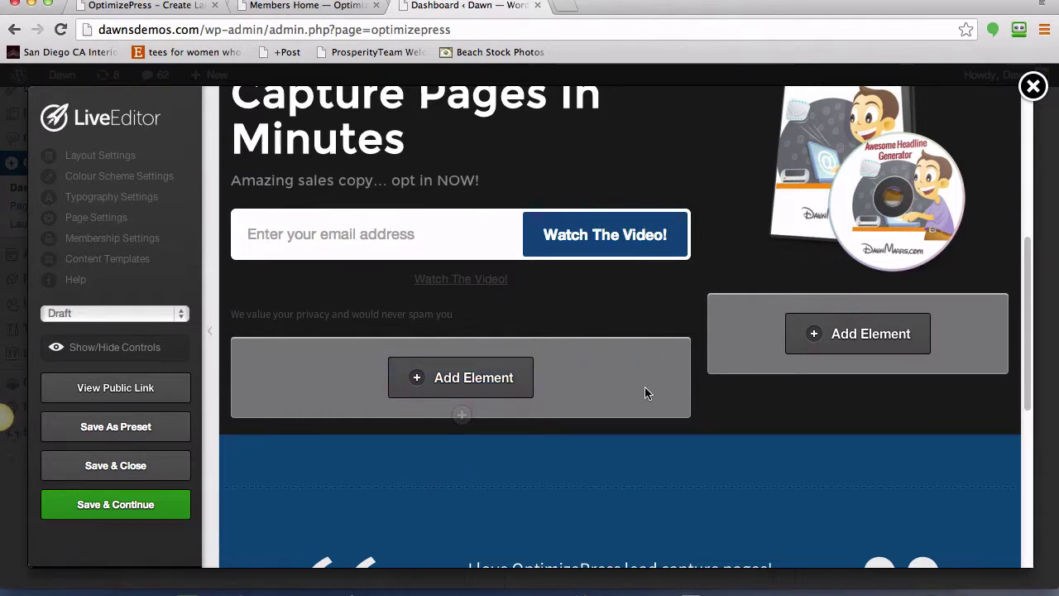
pyautogui.scroll(-3, 645, 386)
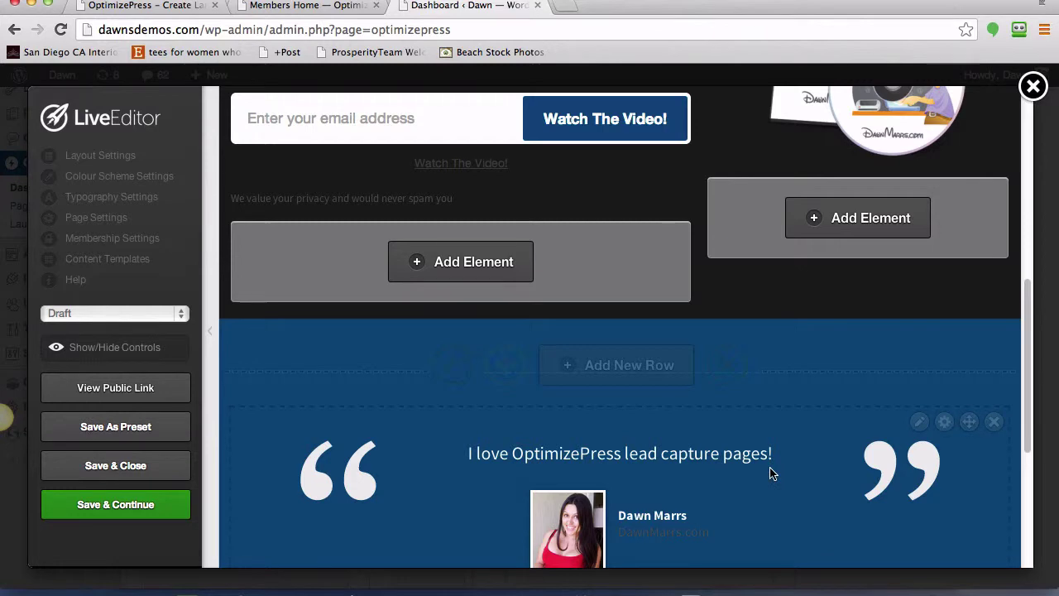
pyautogui.scroll(-5, 770, 473)
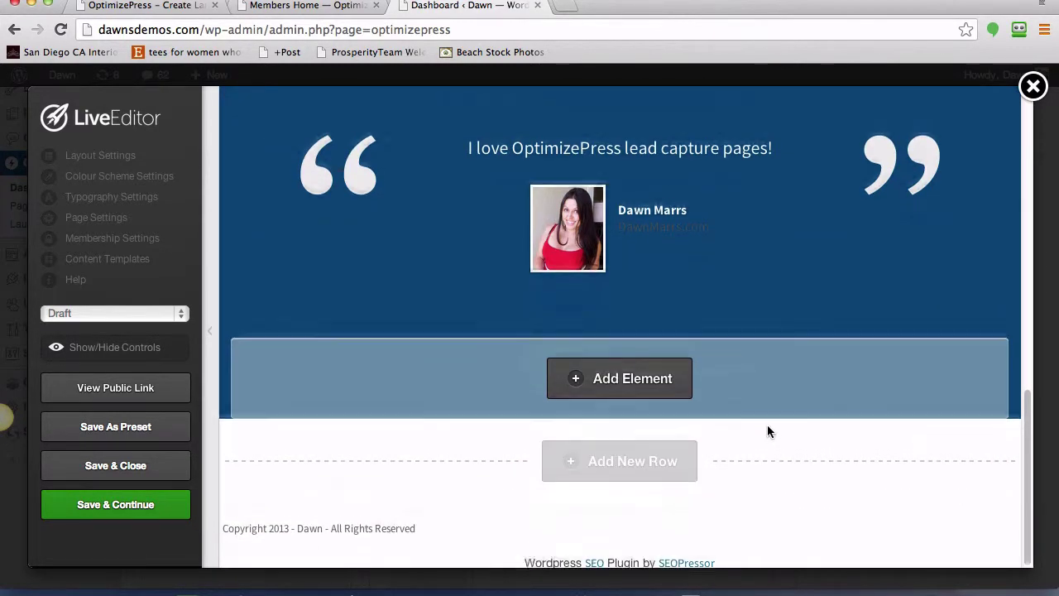
pyautogui.scroll(1, 767, 431)
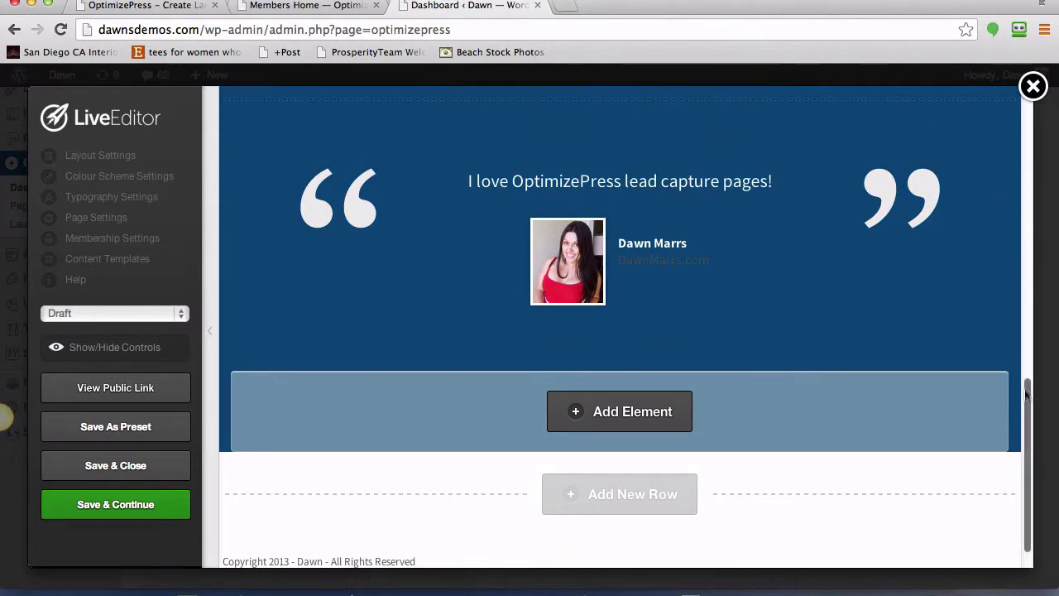
pyautogui.moveTo(1026, 396); pyautogui.dragTo(1023, 130)
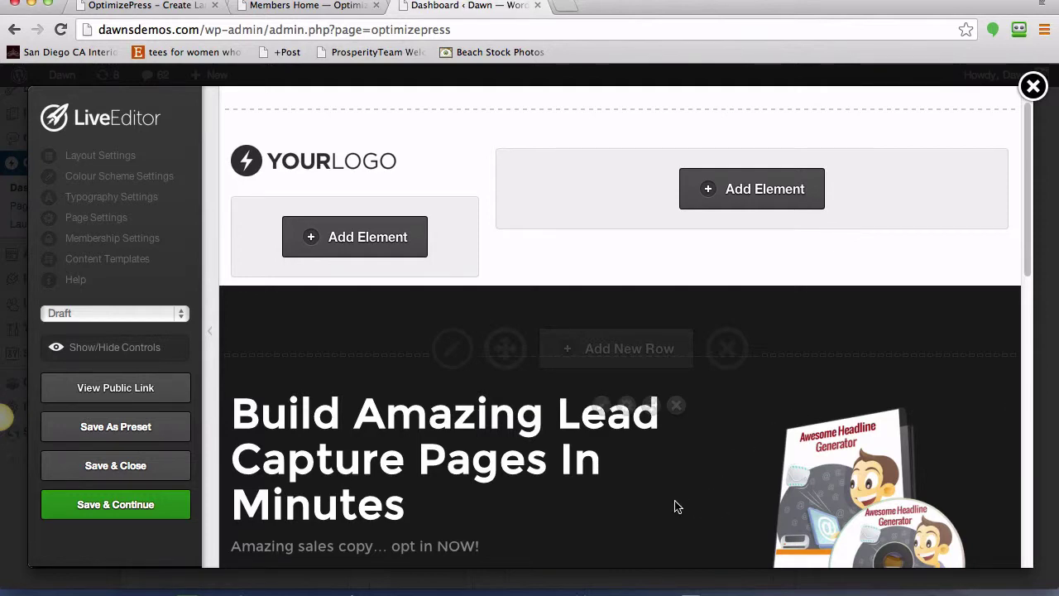
pyautogui.scroll(-2, 675, 506)
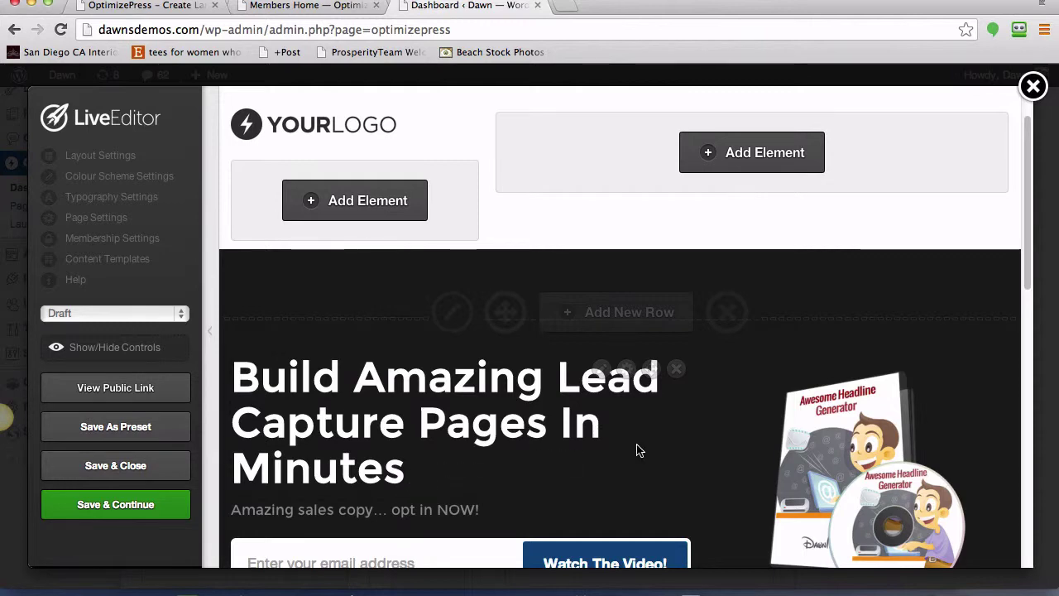
pyautogui.scroll(-3, 636, 450)
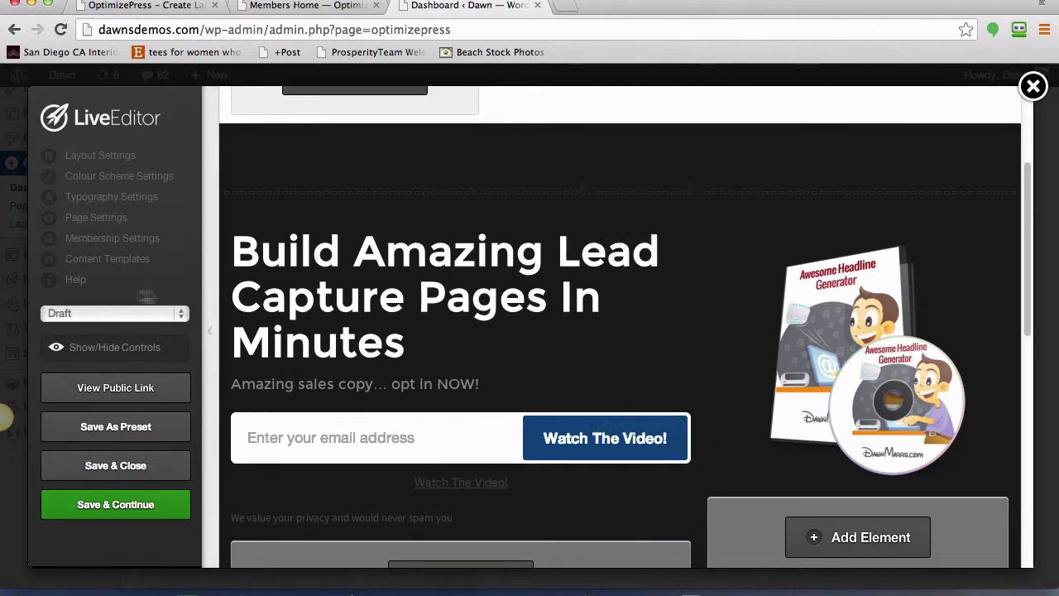
# - Turn off the editing controls, save the lead capture page, close the live editor, and dismiss the Saved alert
pyautogui.click(124, 353)
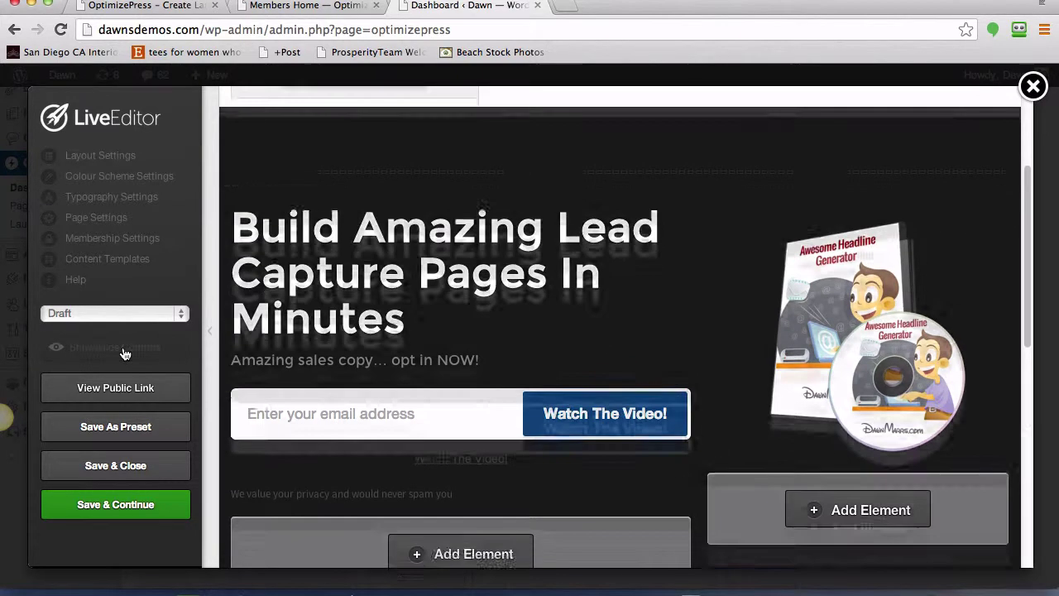
pyautogui.scroll(3, 587, 303)
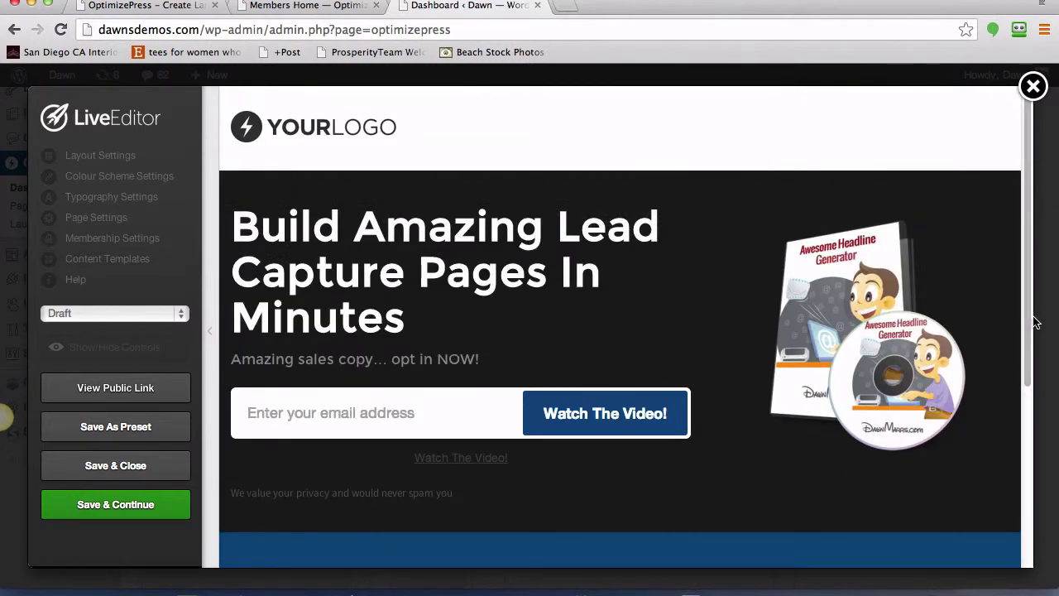
pyautogui.moveTo(1029, 341); pyautogui.dragTo(1025, 273)
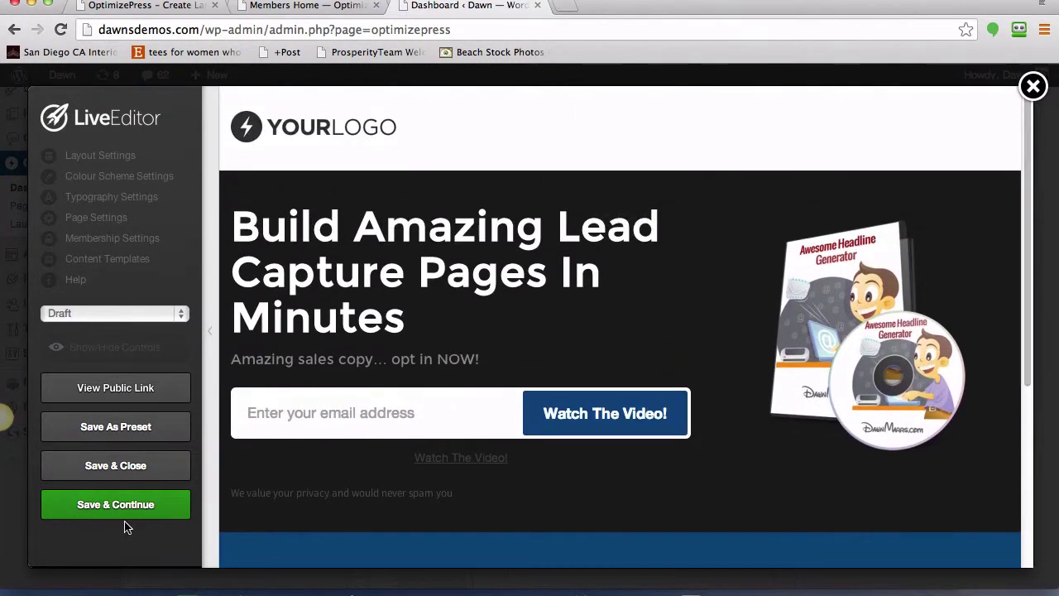
pyautogui.click(124, 469)
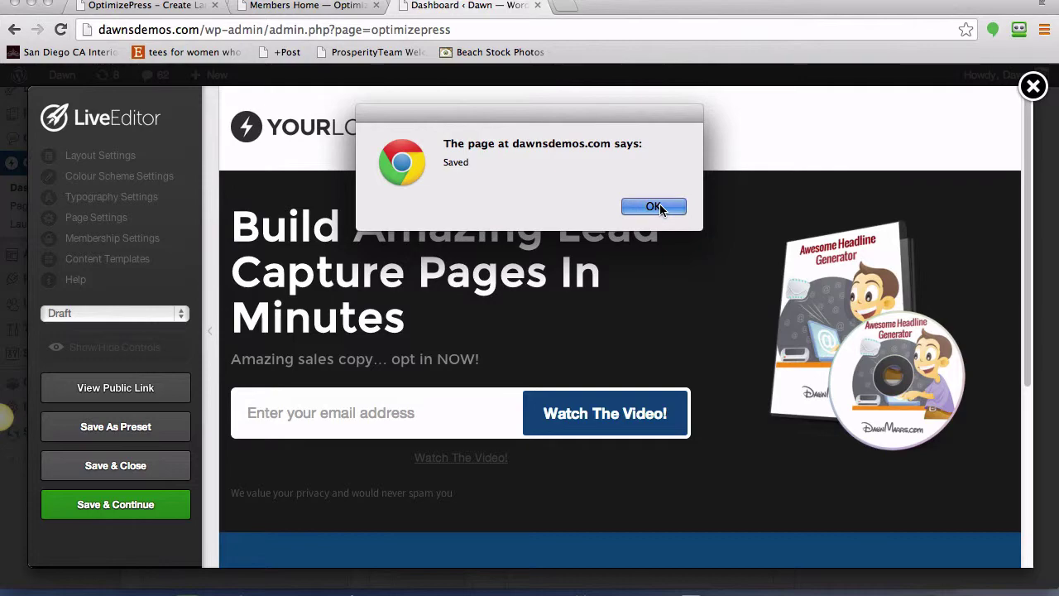
pyautogui.click(655, 206)
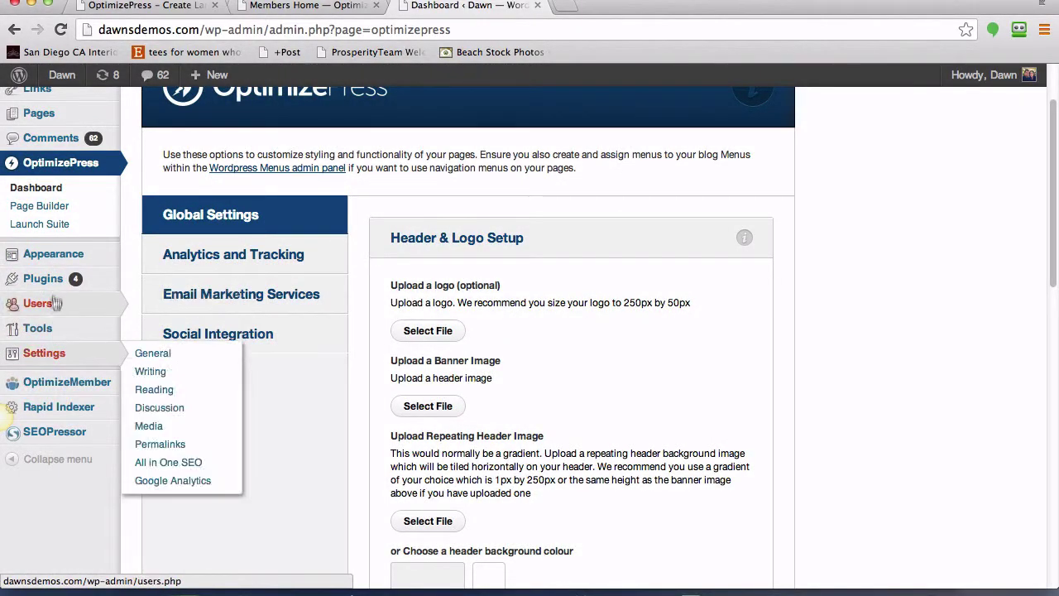
# - From the All Pages list, preview the Test Page draft
pyautogui.scroll(2, 66, 259)
pyautogui.moveTo(64, 197)
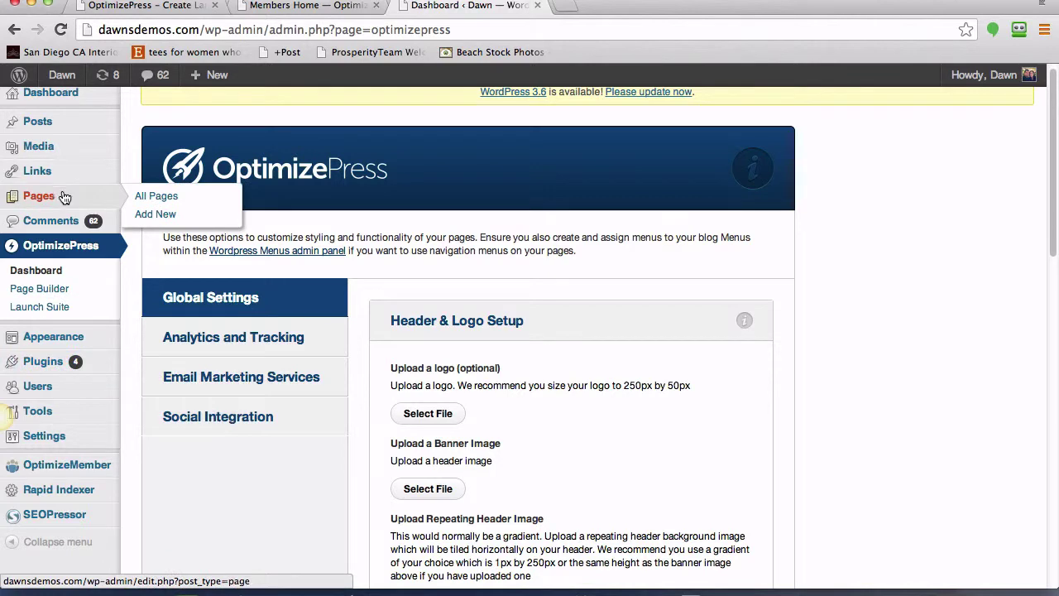
pyautogui.click(164, 199)
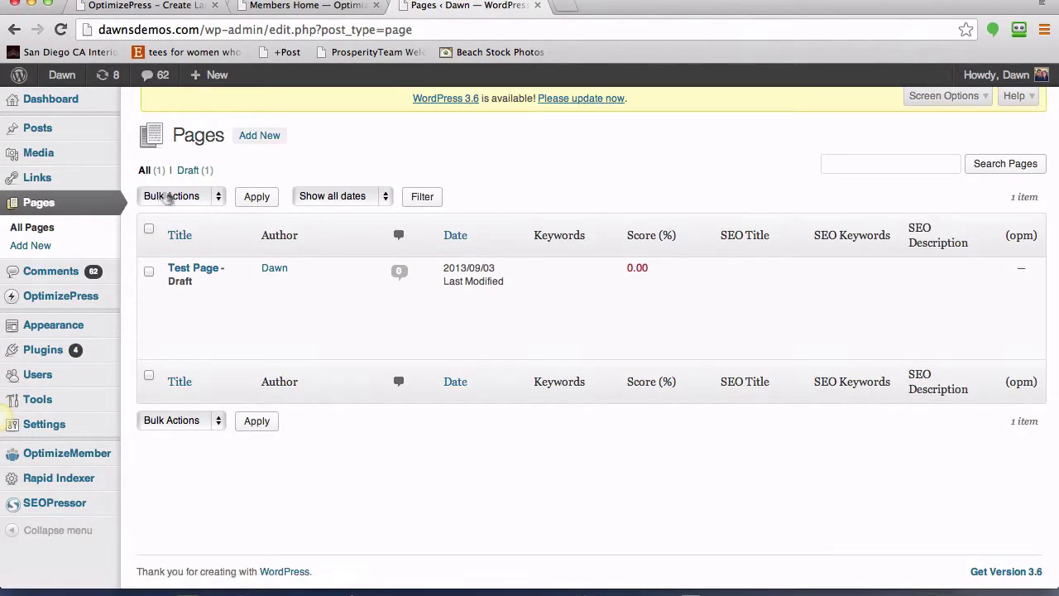
pyautogui.moveTo(177, 278)
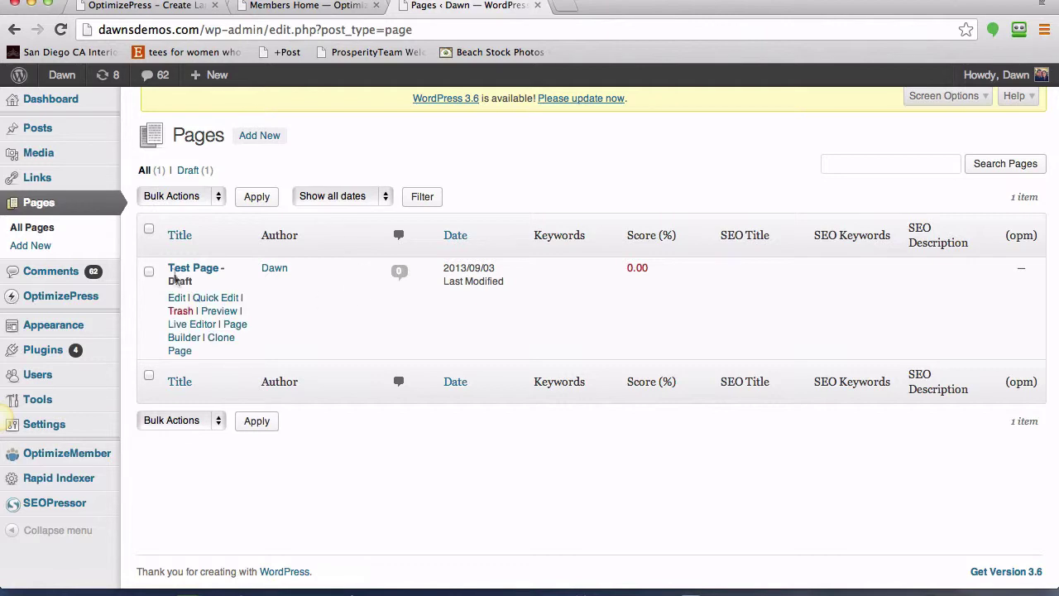
pyautogui.click(216, 314)
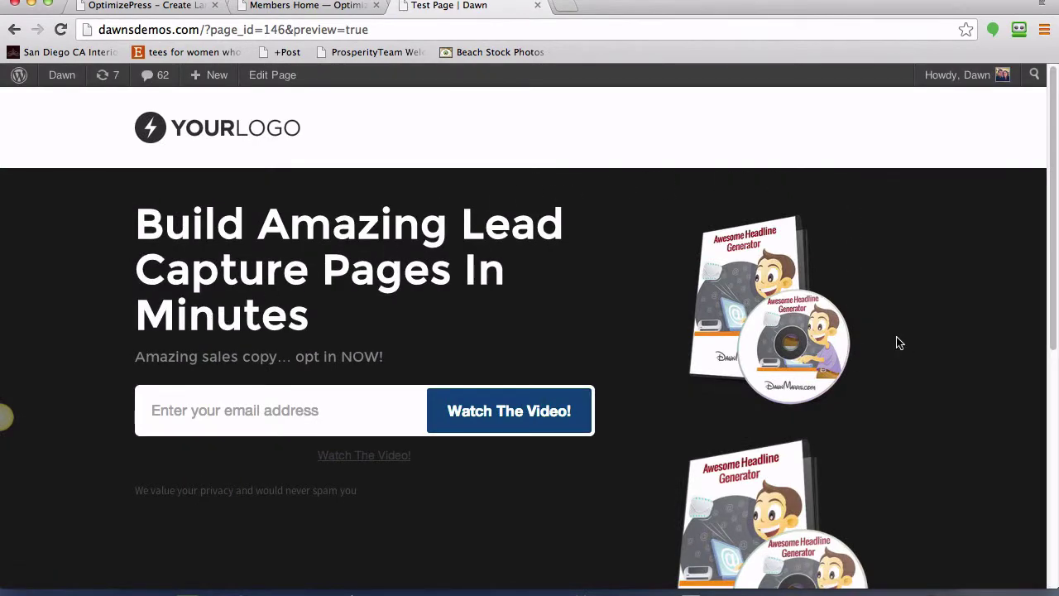
# - Review the headline, optin form and product images in the preview, then return to the OptimizePress tab
pyautogui.scroll(-4, 897, 340)
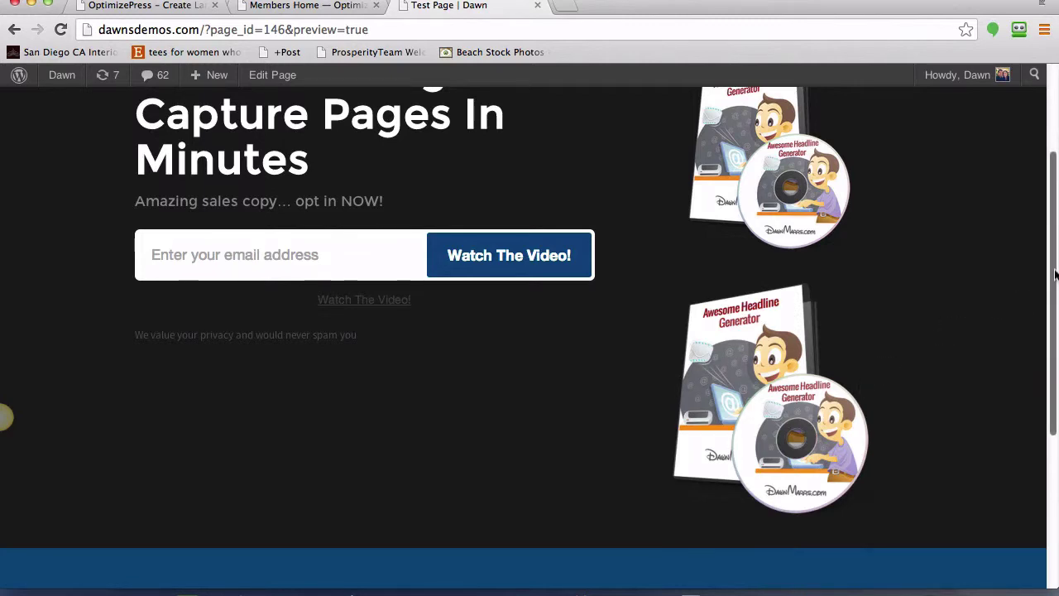
pyautogui.scroll(4, 1056, 276)
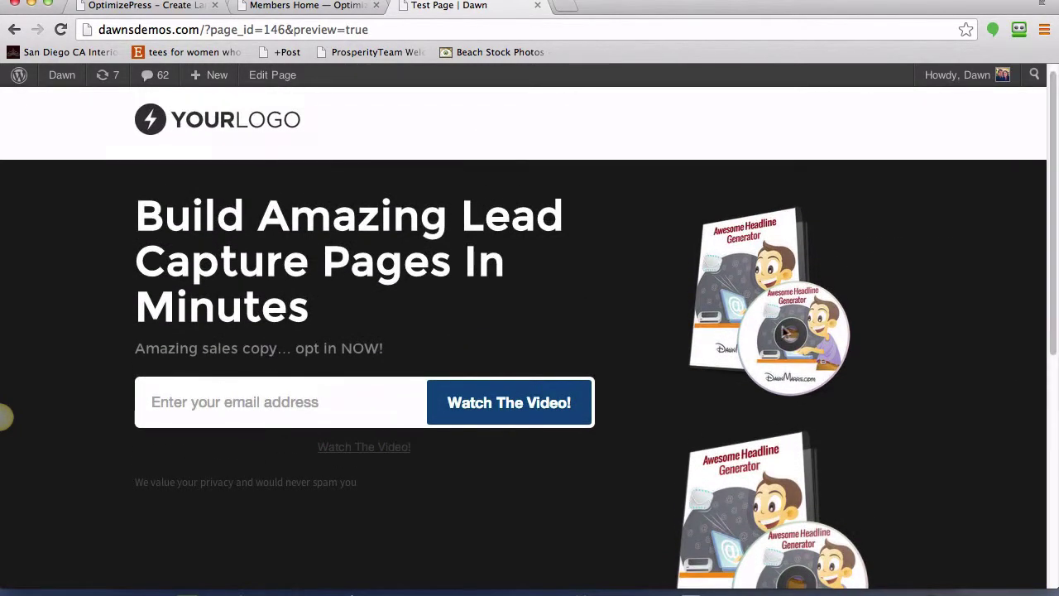
pyautogui.moveTo(1055, 275); pyautogui.dragTo(1056, 252)
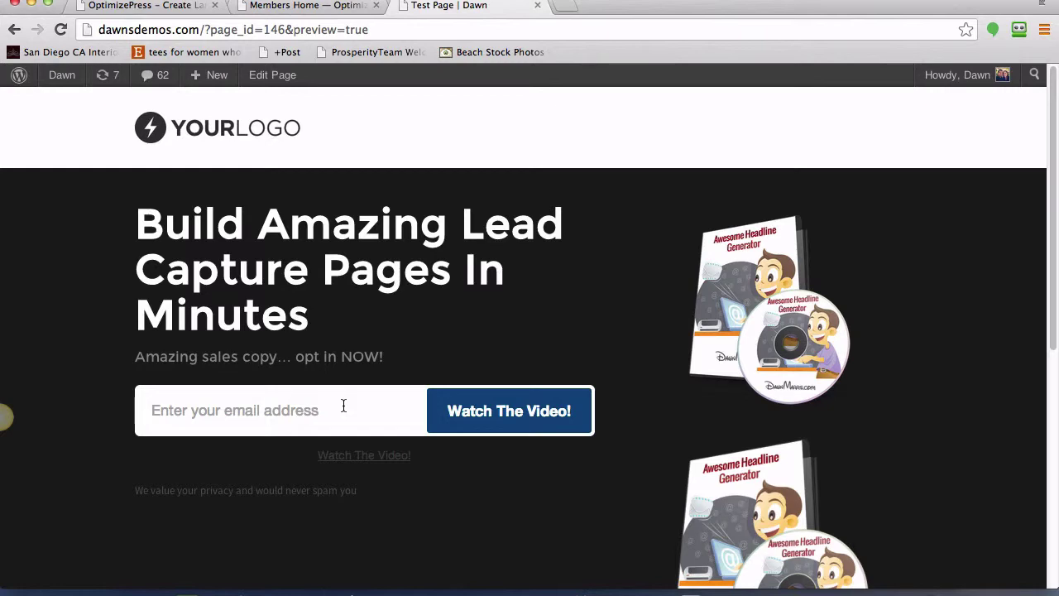
pyautogui.click(165, 6)
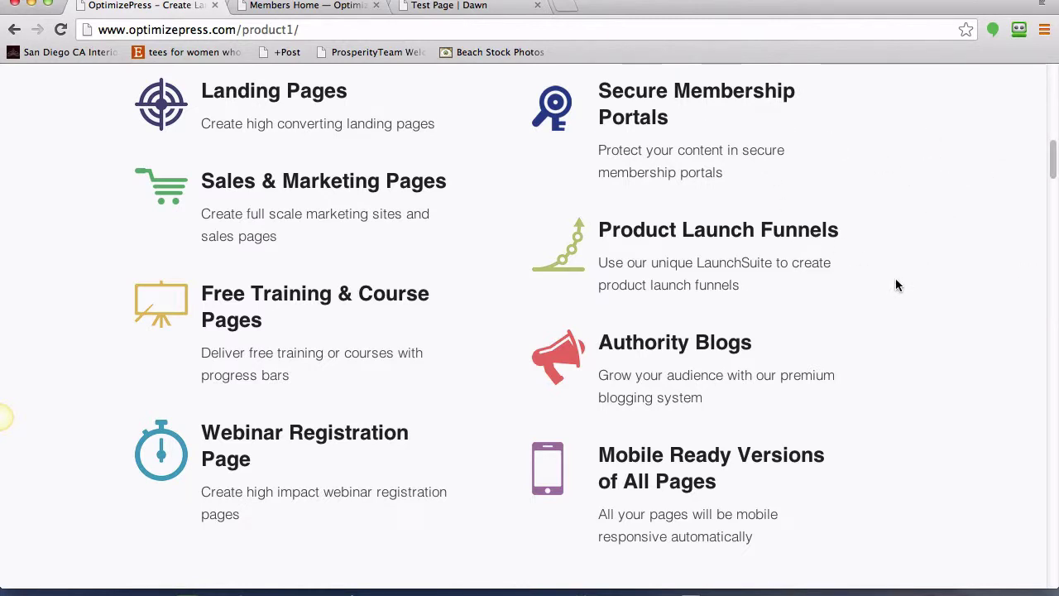
pyautogui.moveTo(1052, 174); pyautogui.dragTo(1054, 98)
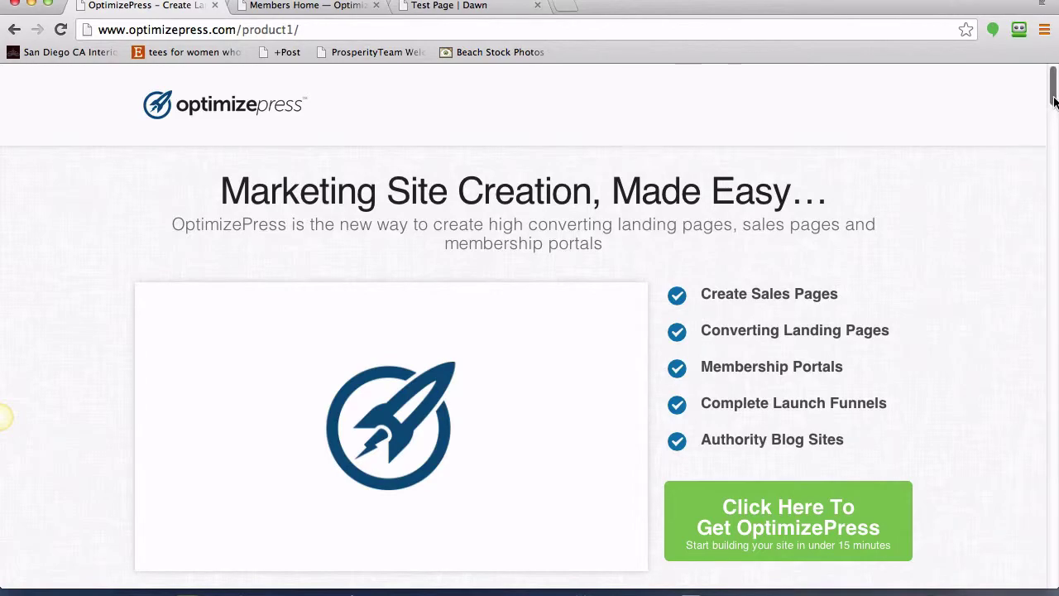
pyautogui.moveTo(1054, 108); pyautogui.dragTo(1054, 174)
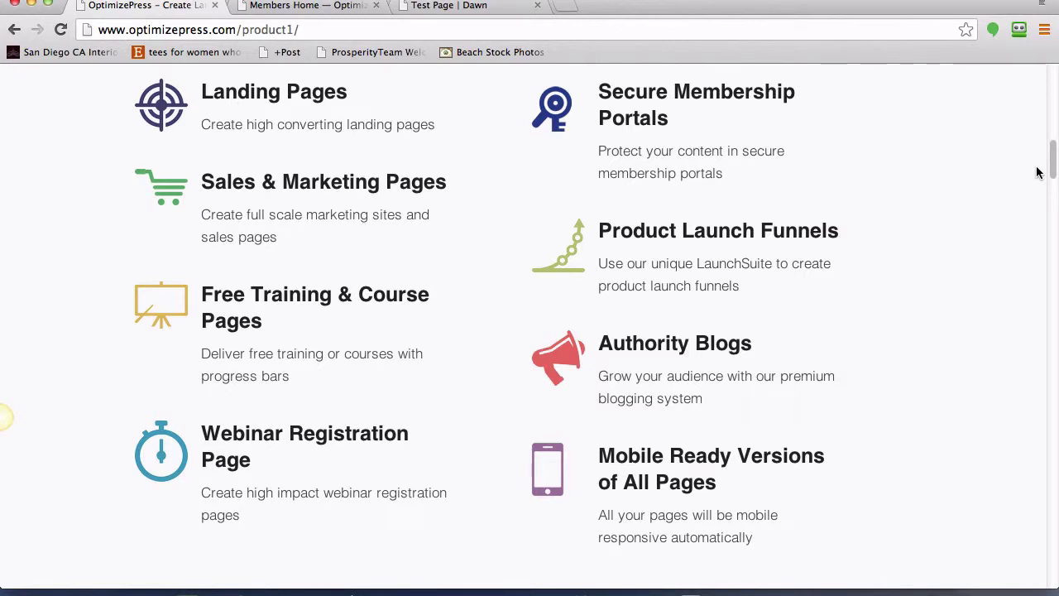
pyautogui.click(626, 0)
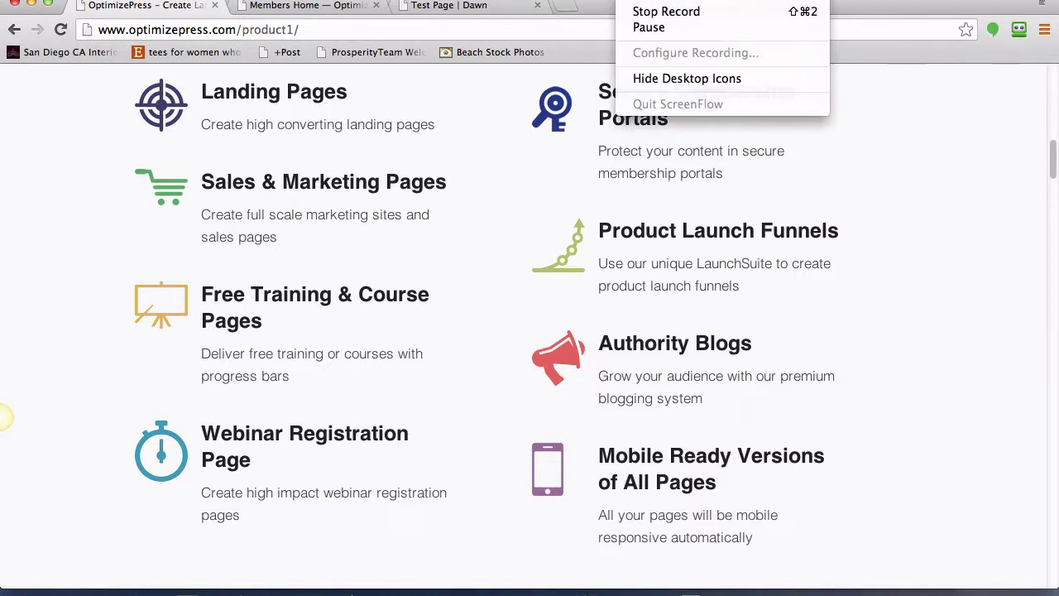